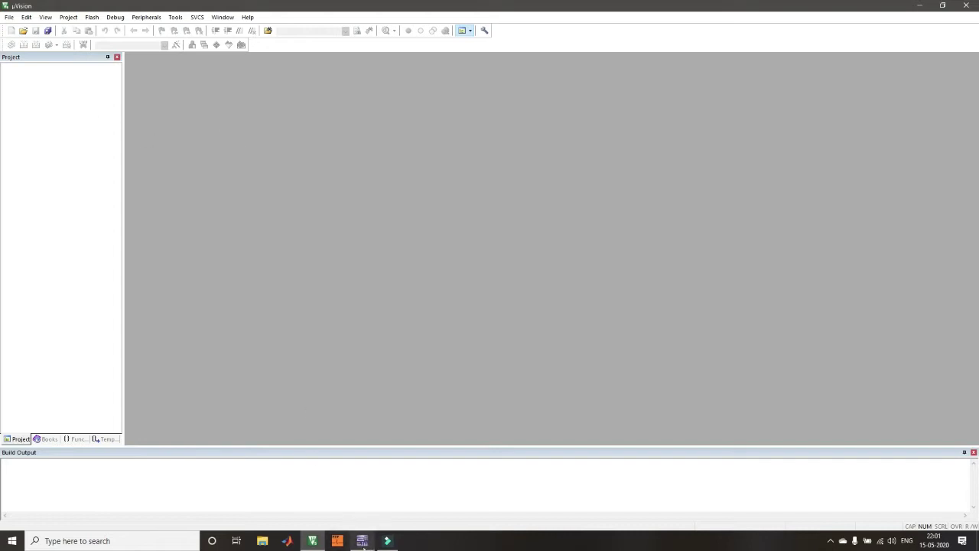
mouse_move(366, 548)
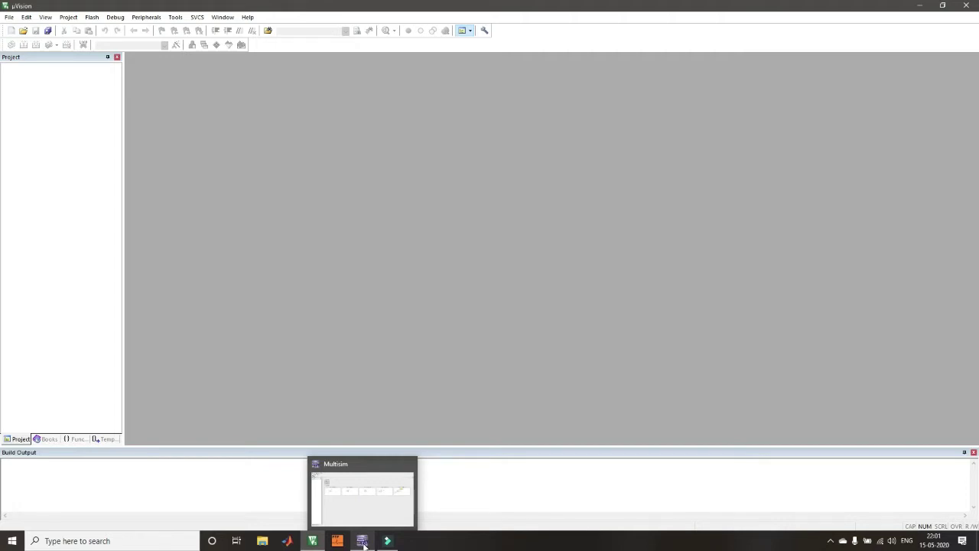
left_click(364, 544)
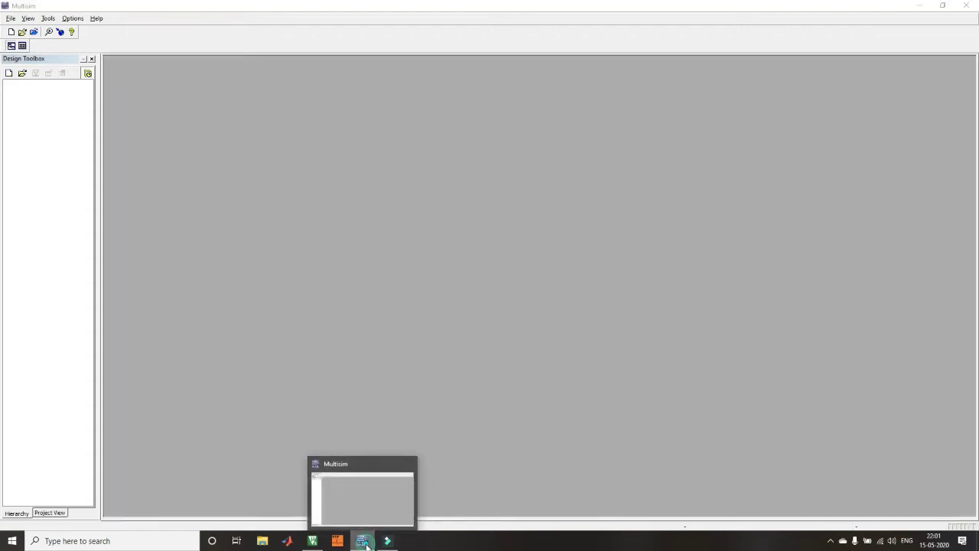
left_click(310, 543)
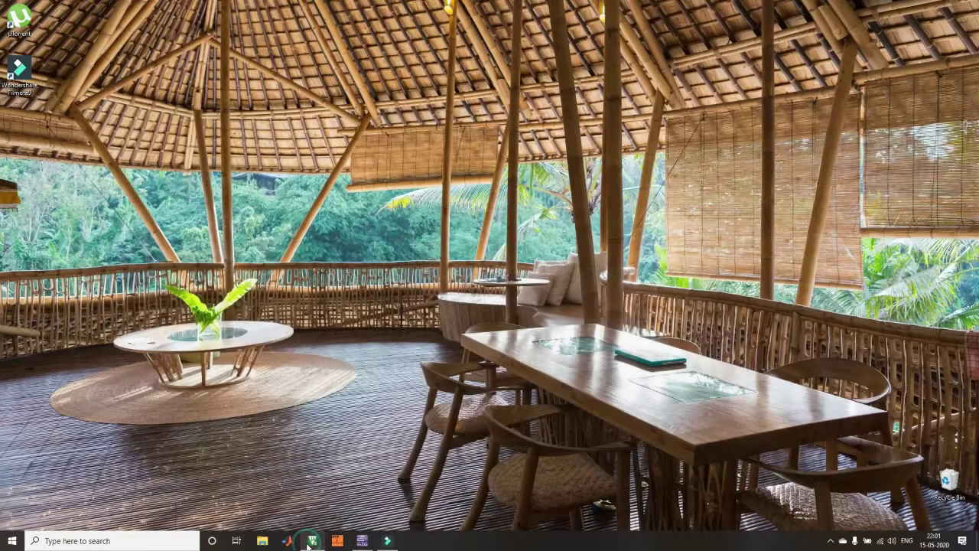
left_click(309, 544)
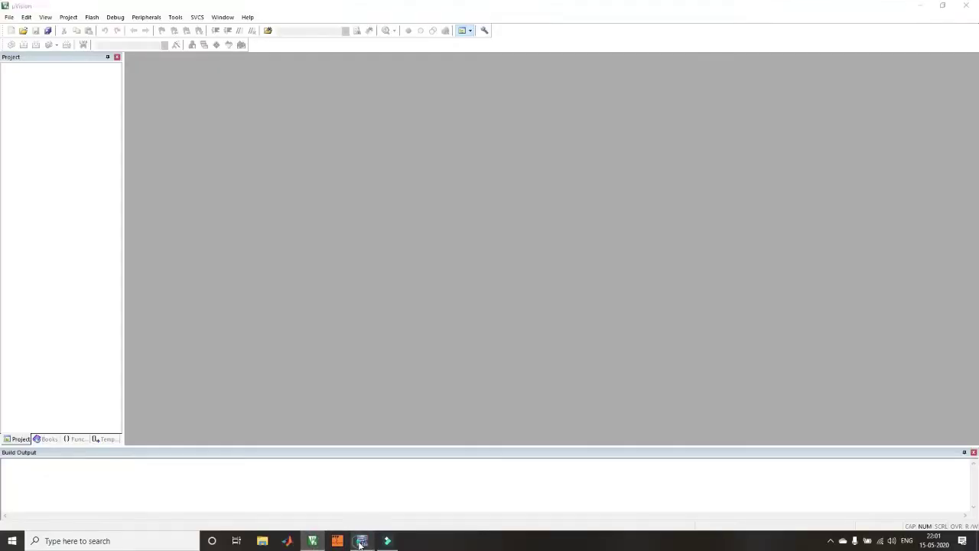
left_click(362, 541)
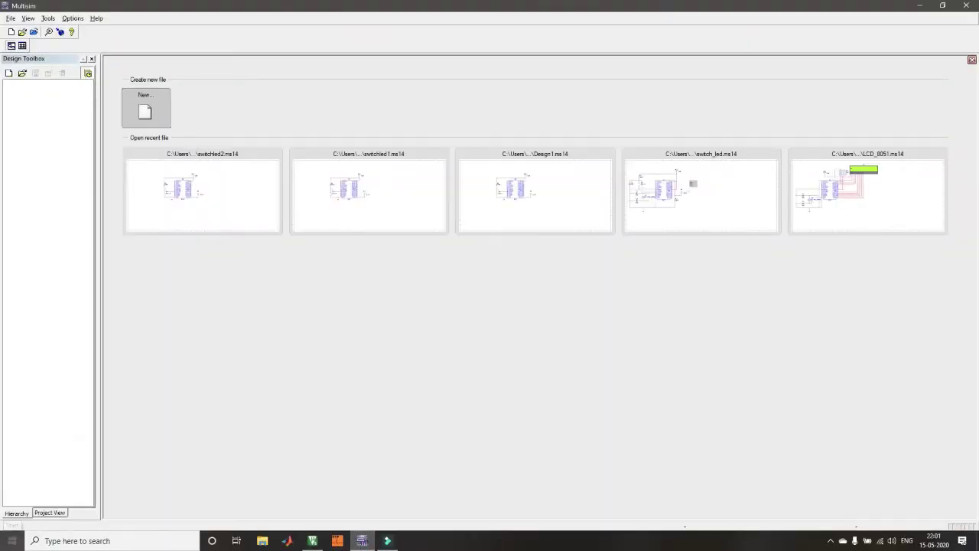
Open Google Chrome and search the web for "keil".
left_click(12, 540)
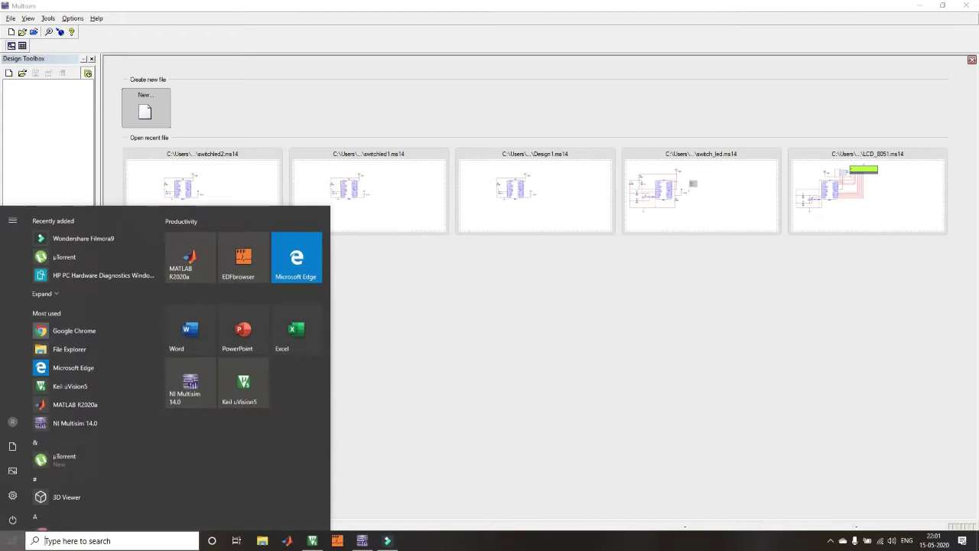
left_click(92, 327)
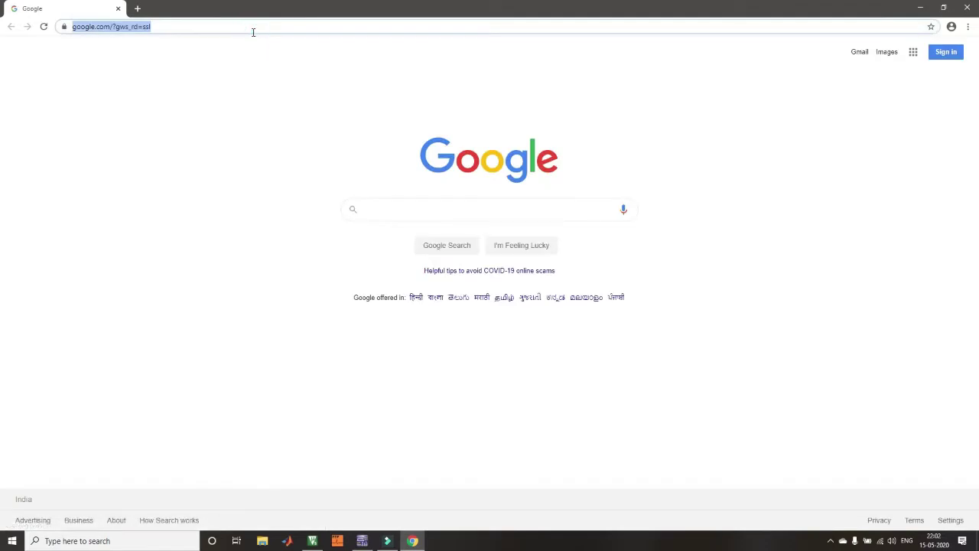
type("keil")
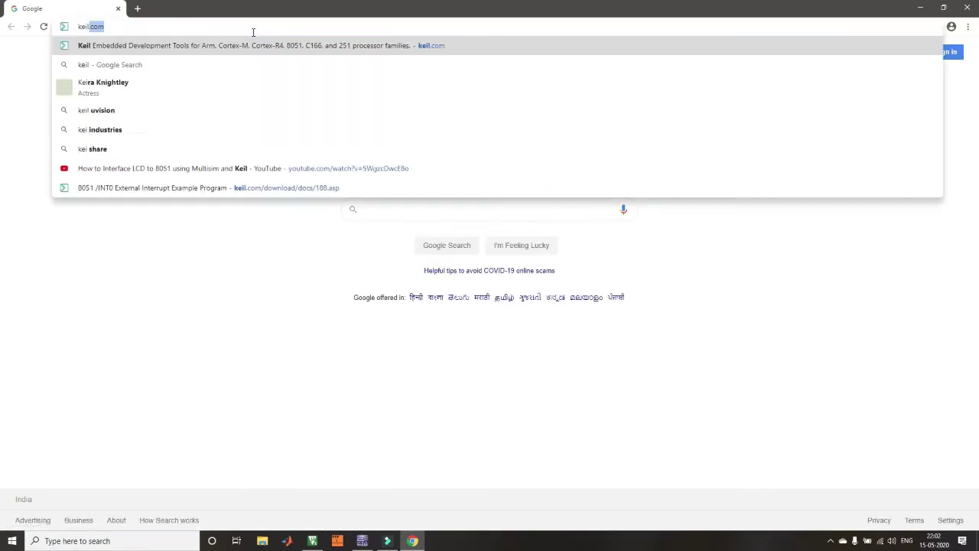
key("Return")
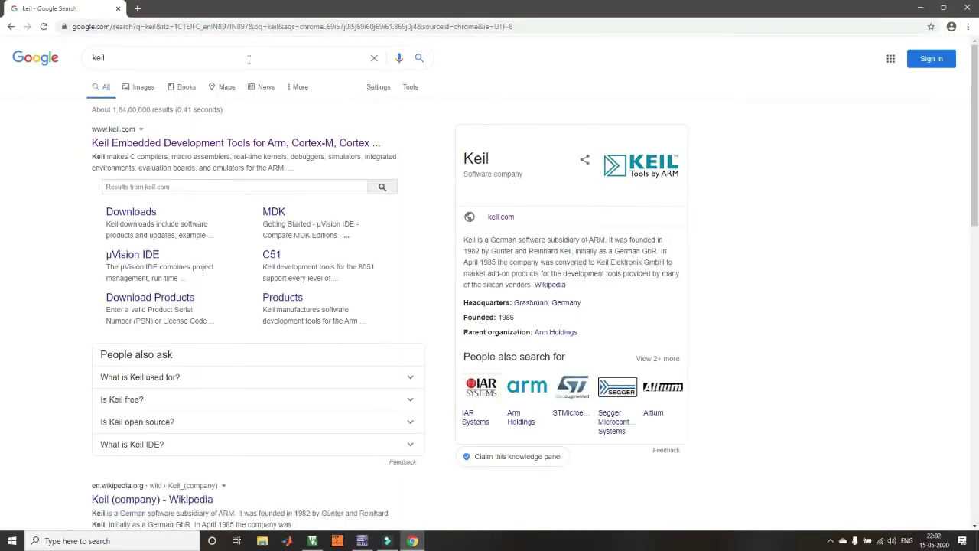
Go to the Keil website's product downloads and open the contact form for the C51 development tools.
left_click(202, 144)
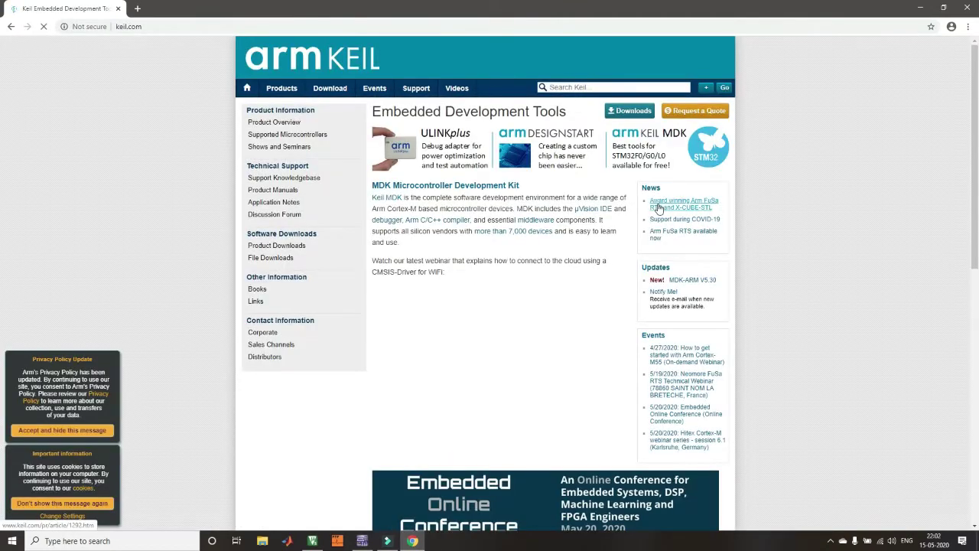
left_click(633, 112)
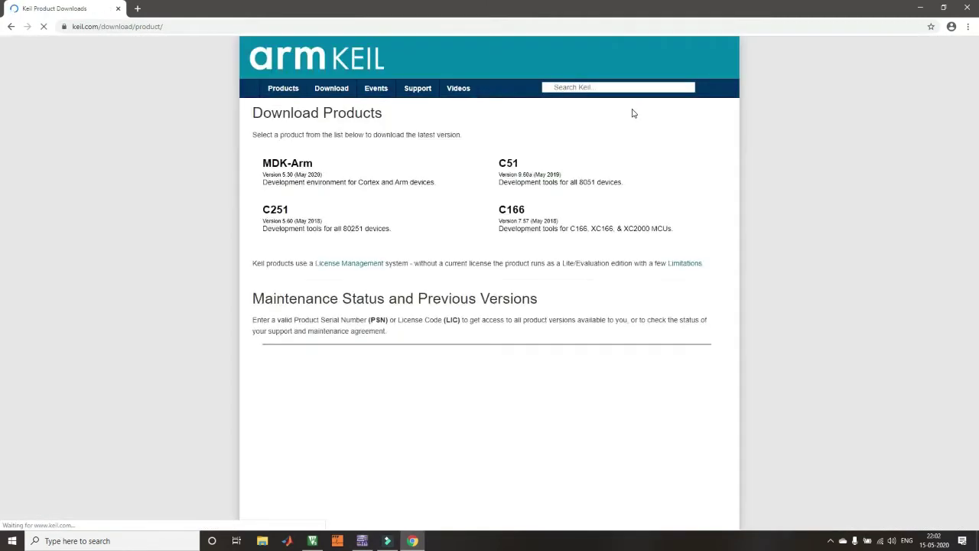
left_click(542, 163)
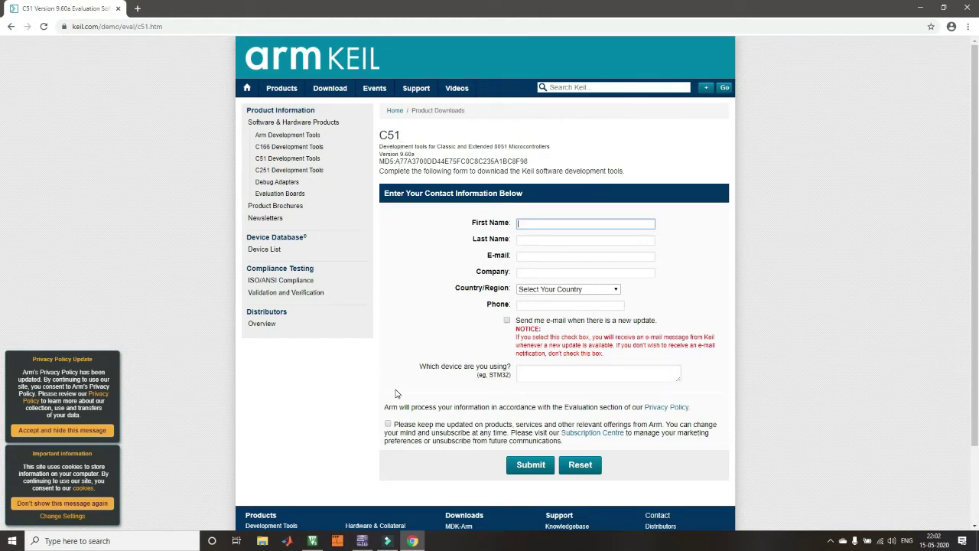
Switch to Keil uVision, close it, and relaunch Keil uVision5 by searching for "keil" among the installed apps.
left_click(313, 541)
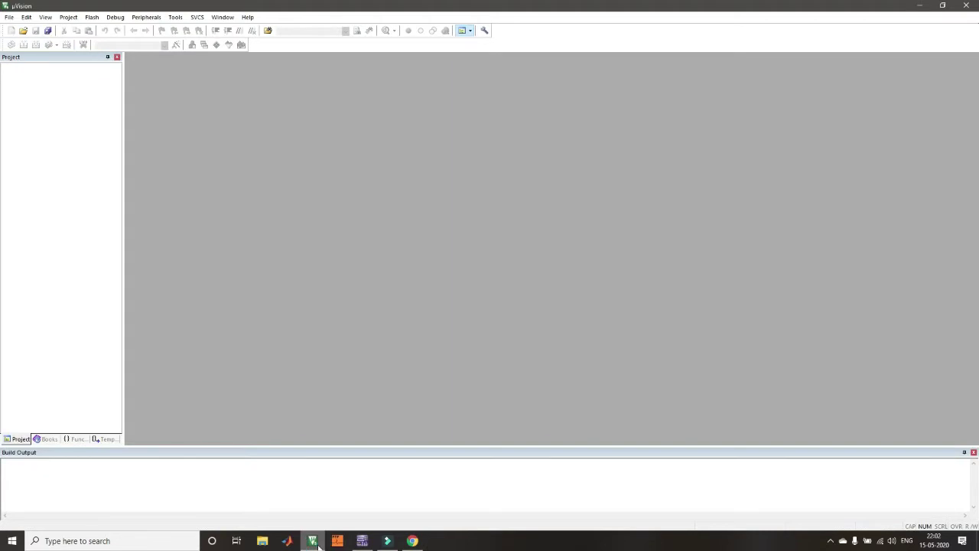
left_click(968, 6)
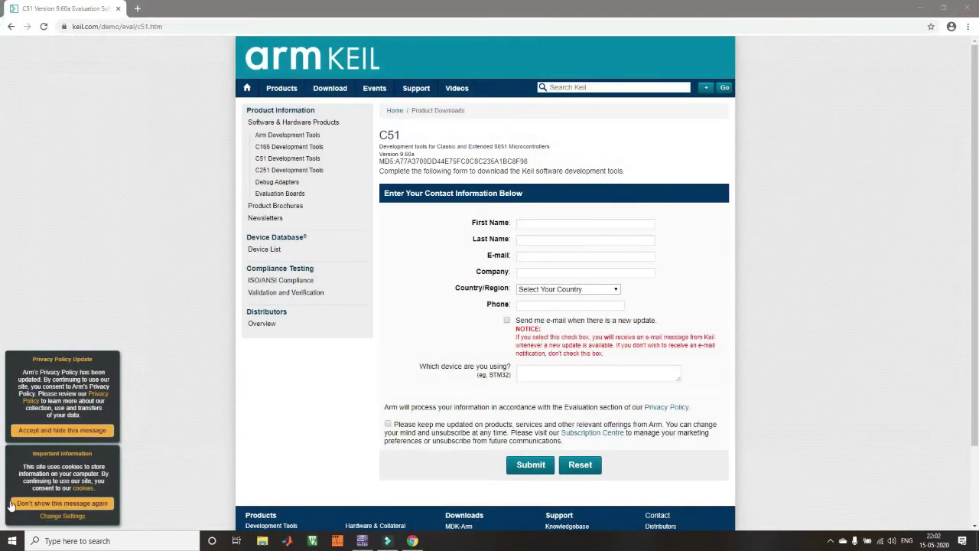
left_click(11, 541)
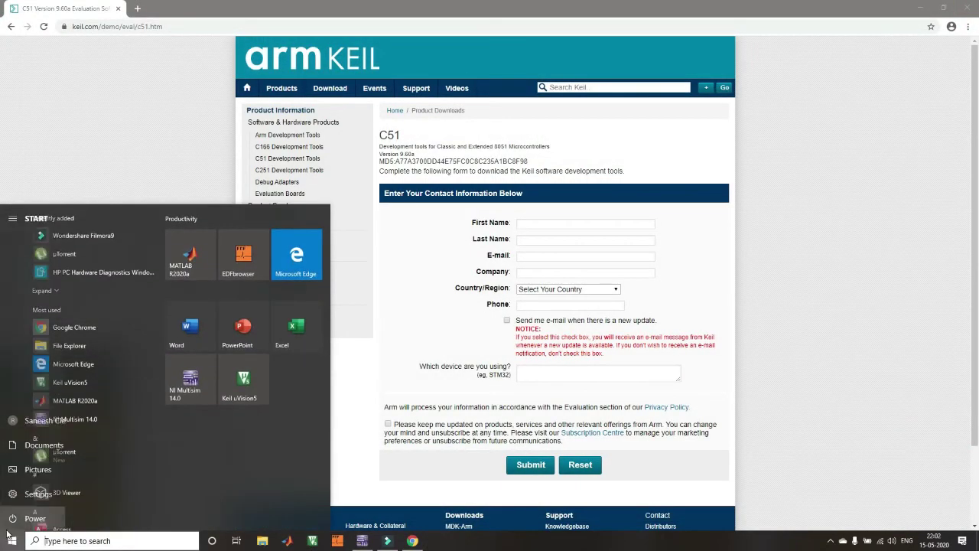
type("keil")
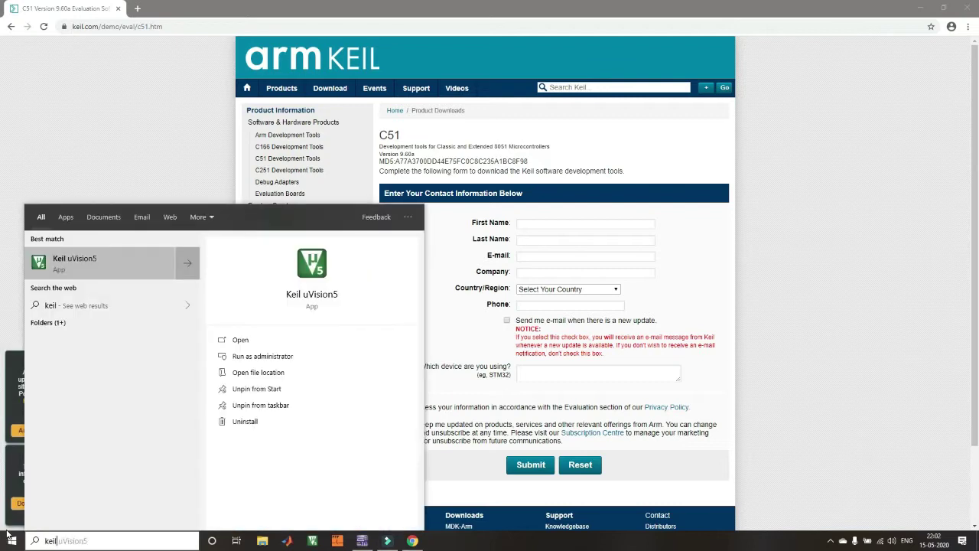
left_click(79, 274)
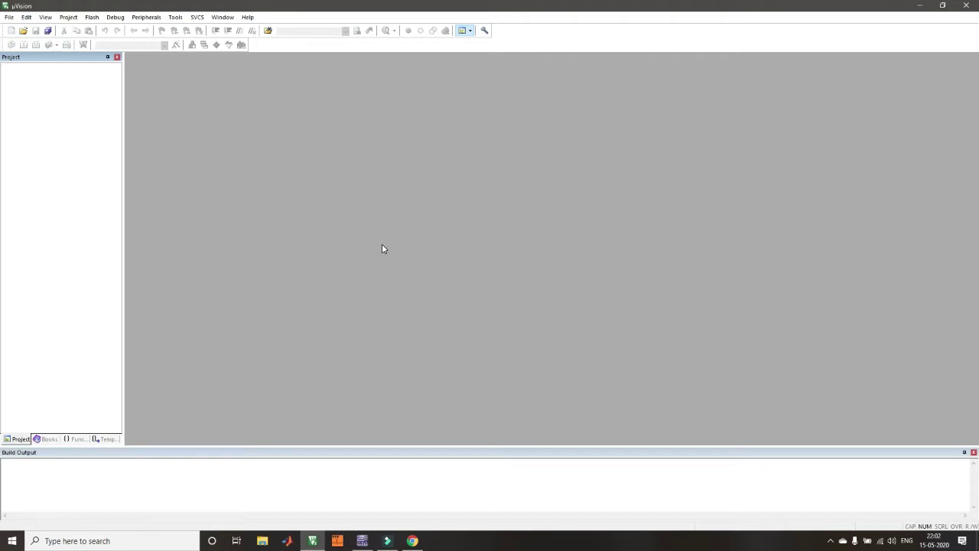
mouse_move(365, 543)
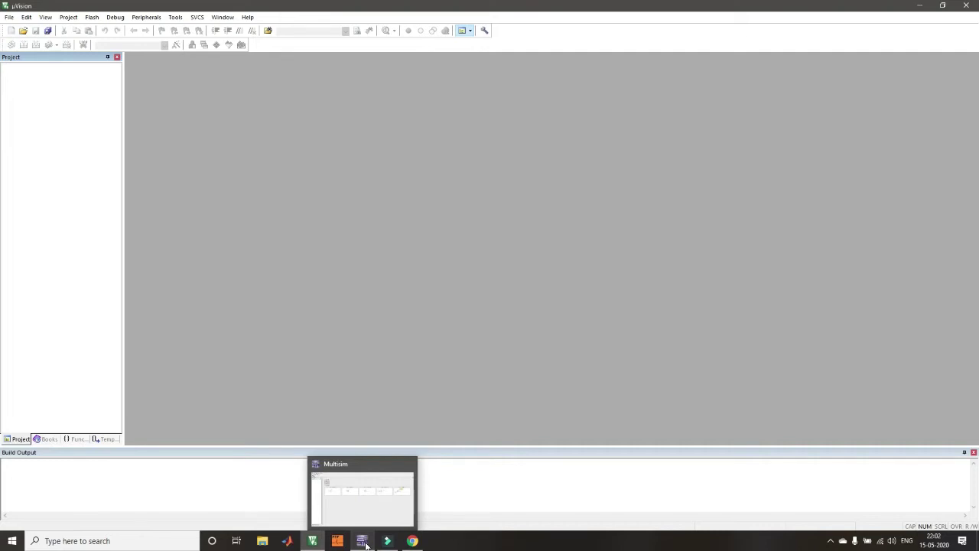
left_click(365, 544)
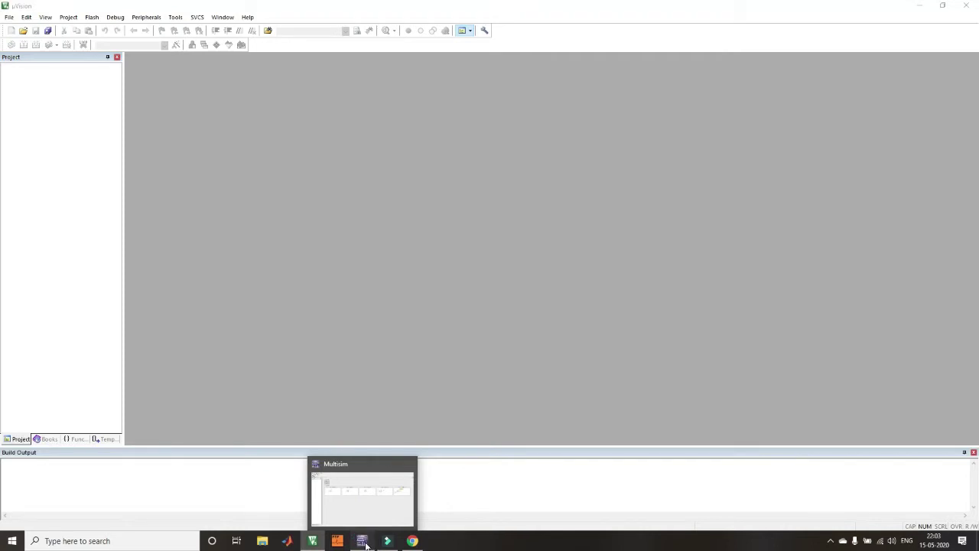
right_click(365, 544)
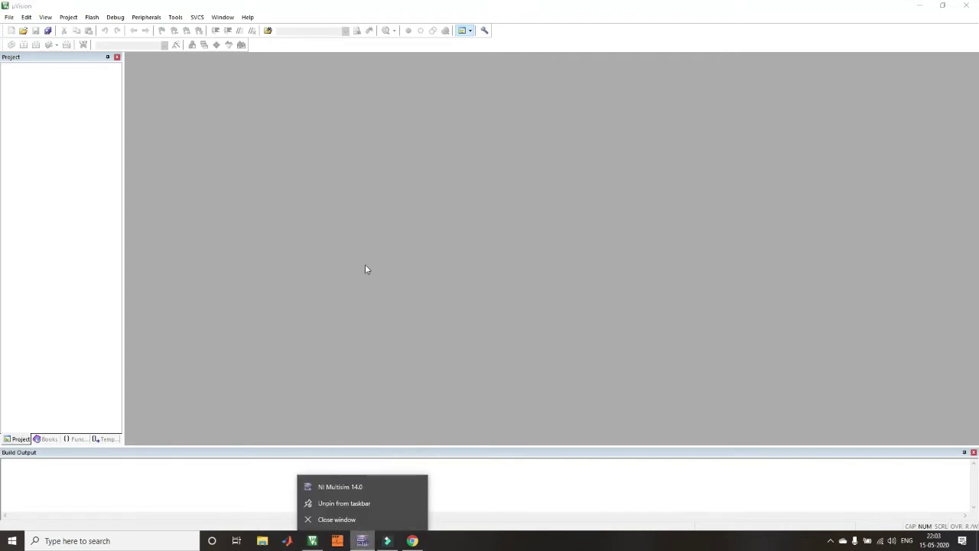
Switch to Google Chrome and search the web for "multisim".
left_click(412, 541)
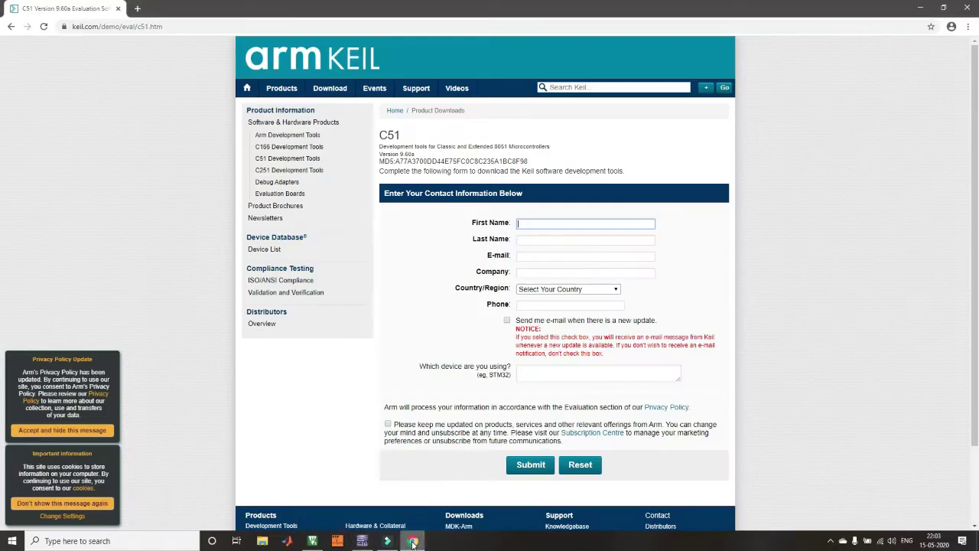
left_click(163, 26)
type("mu")
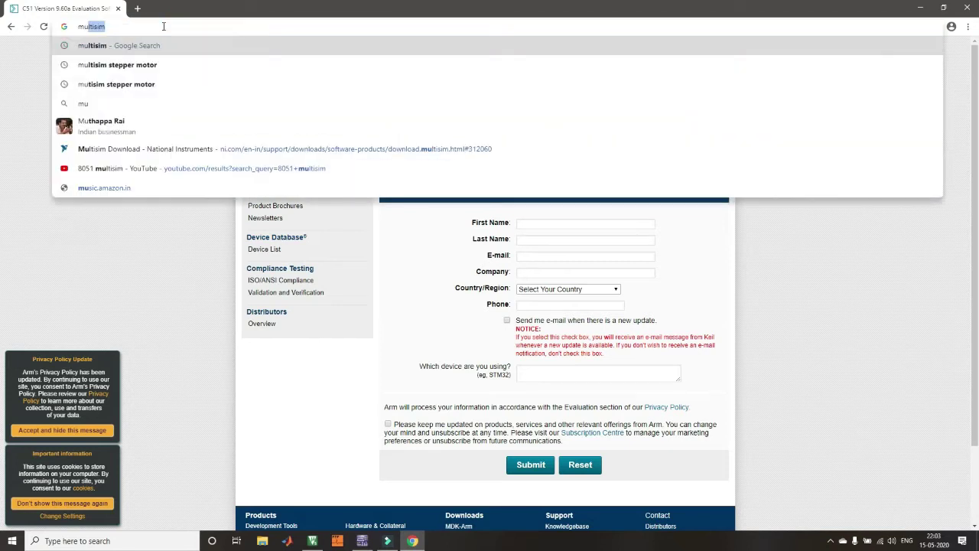
type("ltisim")
key("Return")
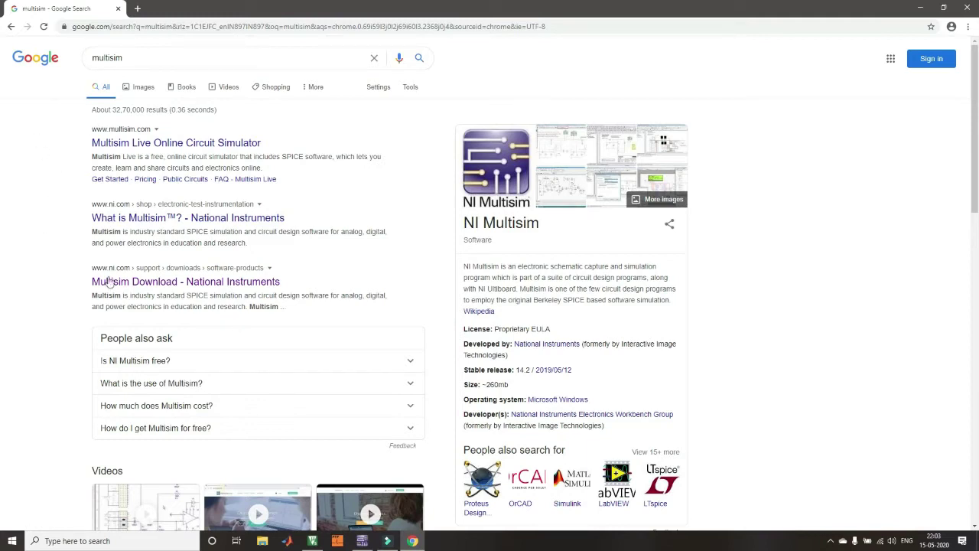
Request the Multisim 14.2 Education download from the National Instruments page, reach the account login, and close the browser.
left_click(239, 283)
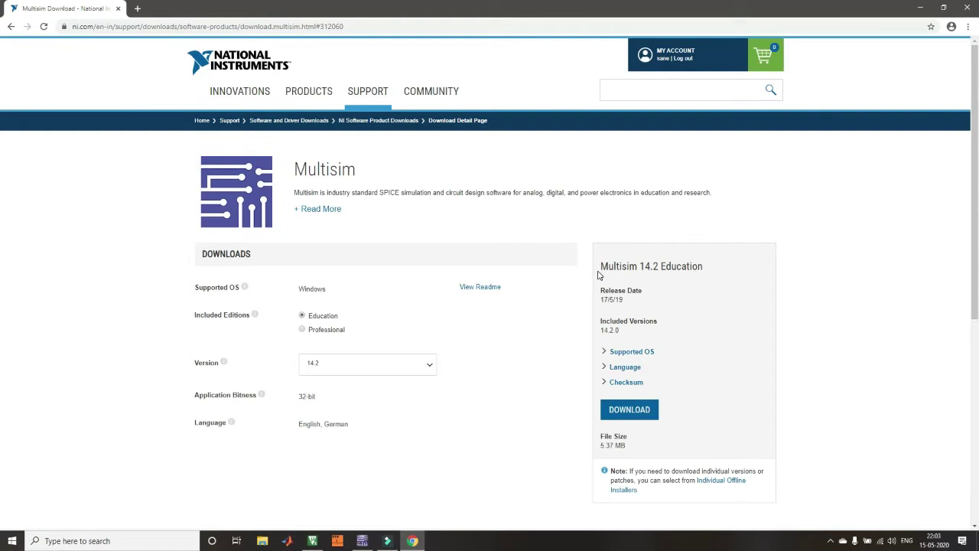
left_click_drag(601, 266, 703, 277)
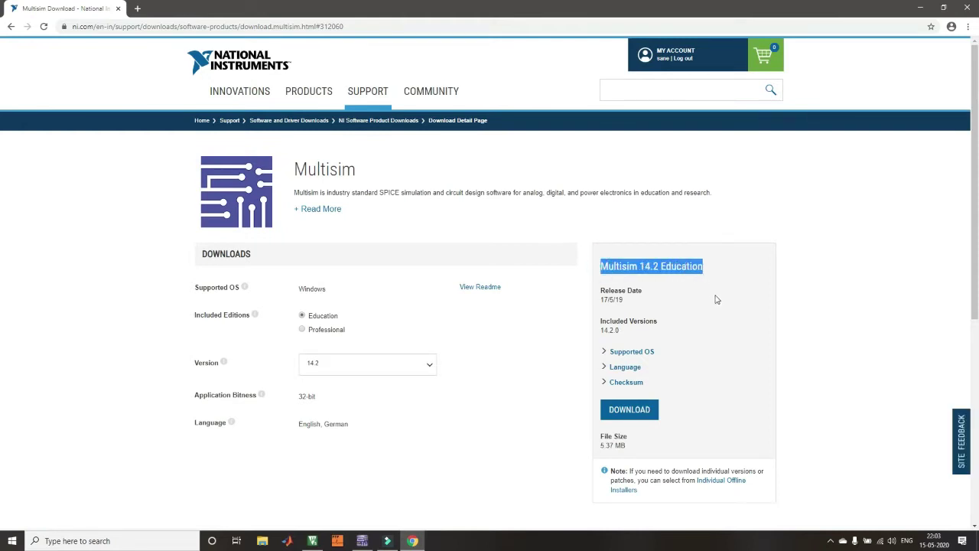
left_click(657, 411)
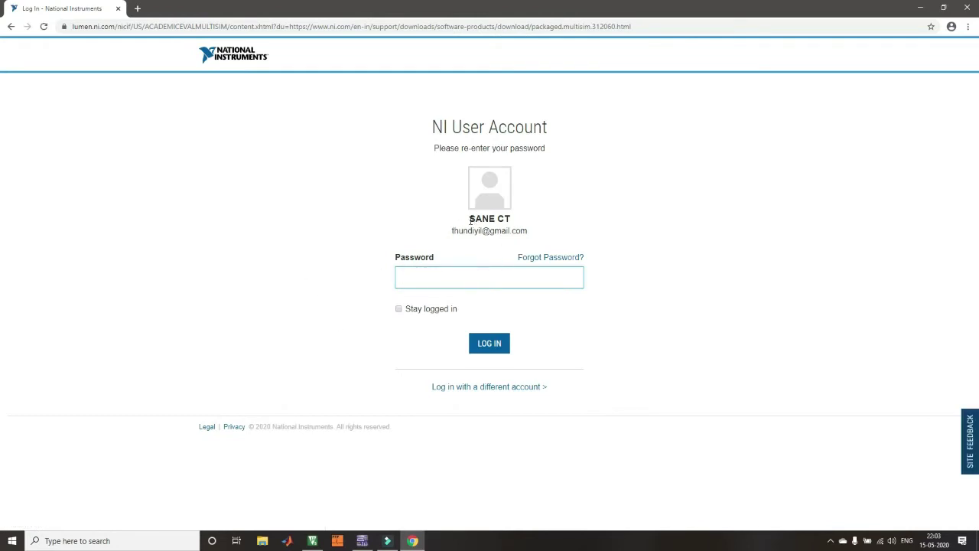
left_click_drag(470, 219, 531, 245)
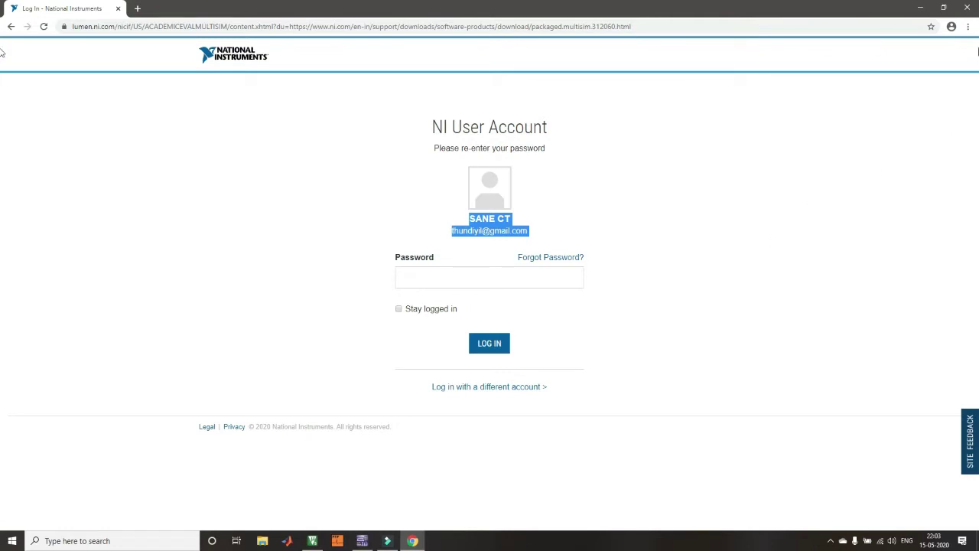
left_click(968, 9)
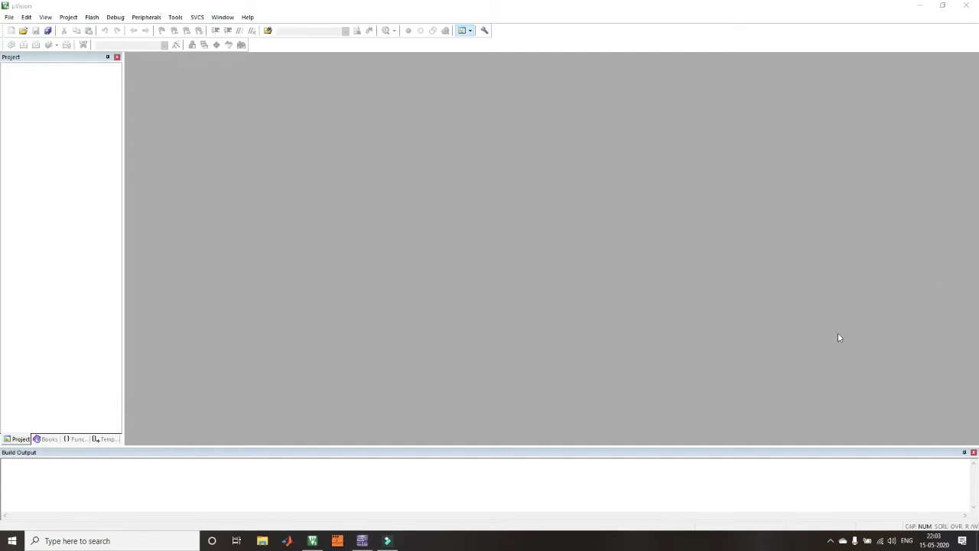
Close the open Multisim window and relaunch NI Multisim 14.0 by searching for "multi" among the installed apps.
right_click(358, 542)
left_click(361, 518)
left_click(11, 541)
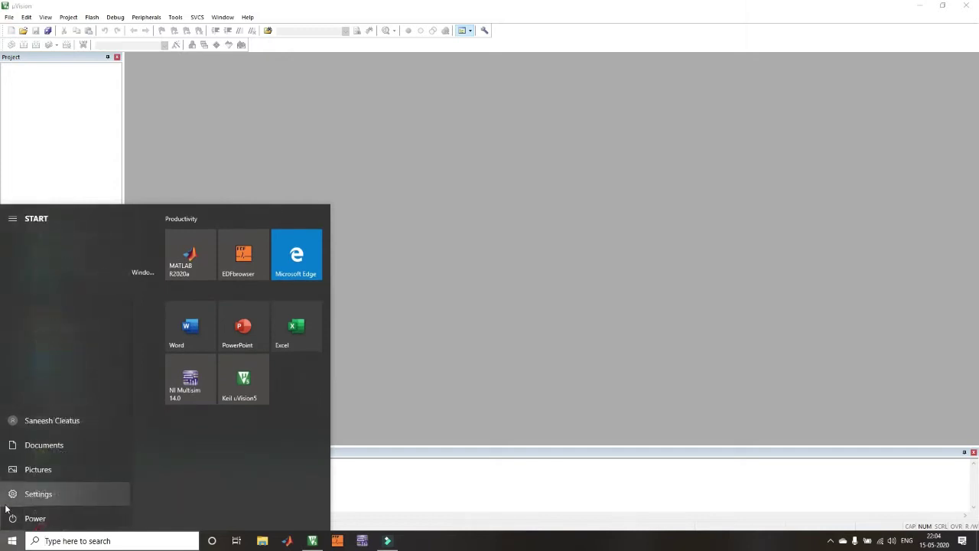
type("multi")
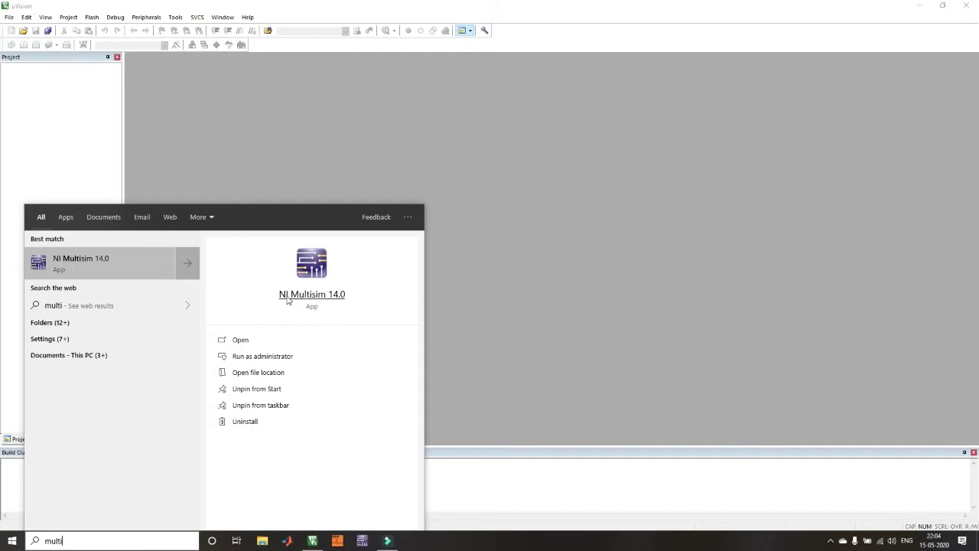
left_click(98, 267)
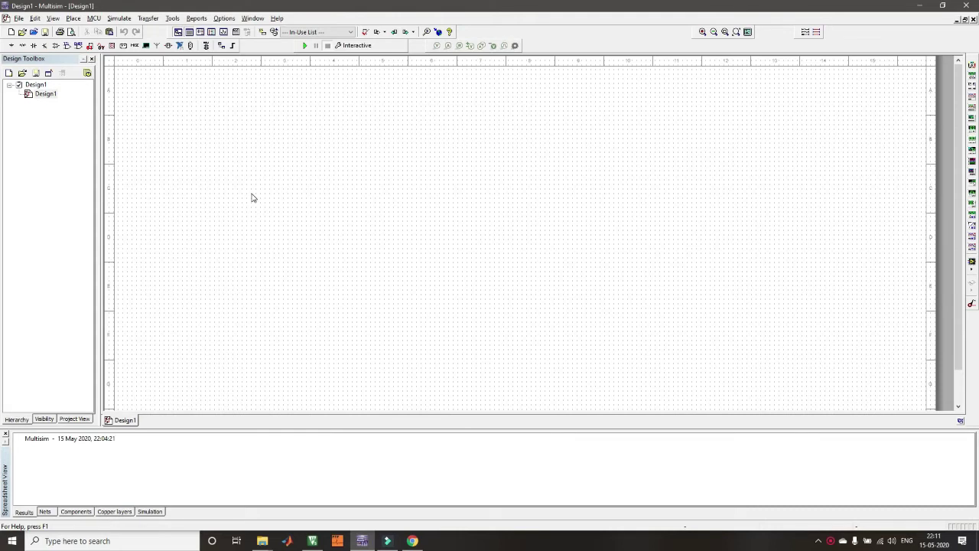
Find the 8051 in the MCU component group and place it near the middle of the schematic sheet.
left_click(206, 47)
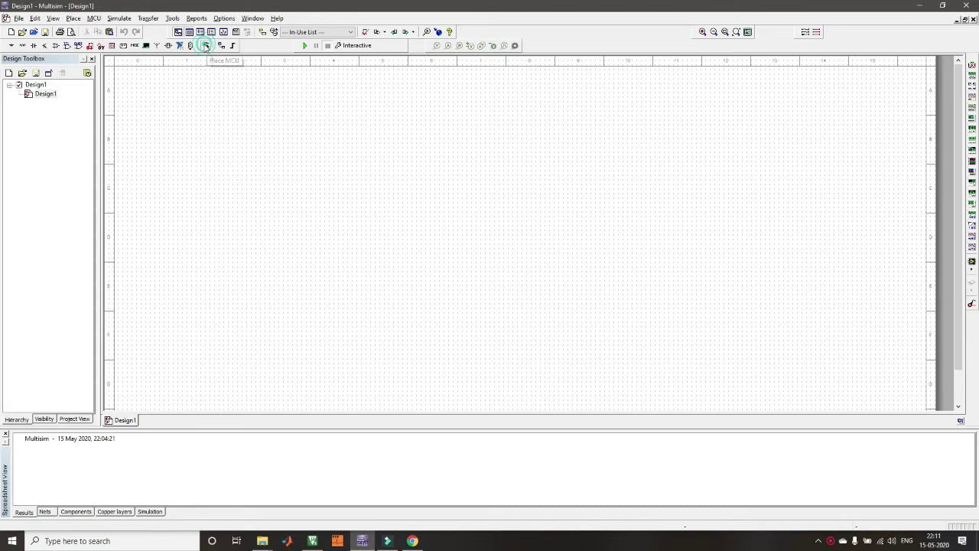
left_click_drag(213, 34, 333, 67)
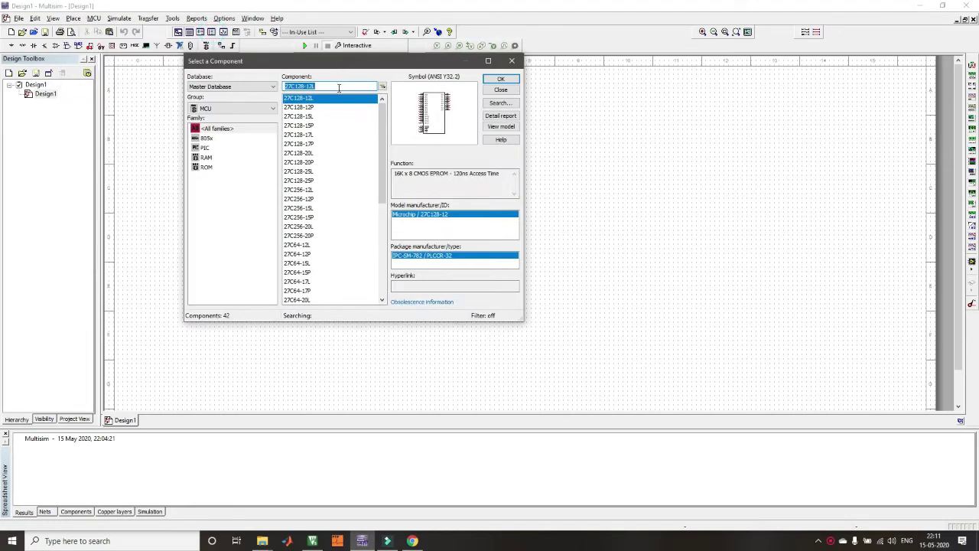
type("8051")
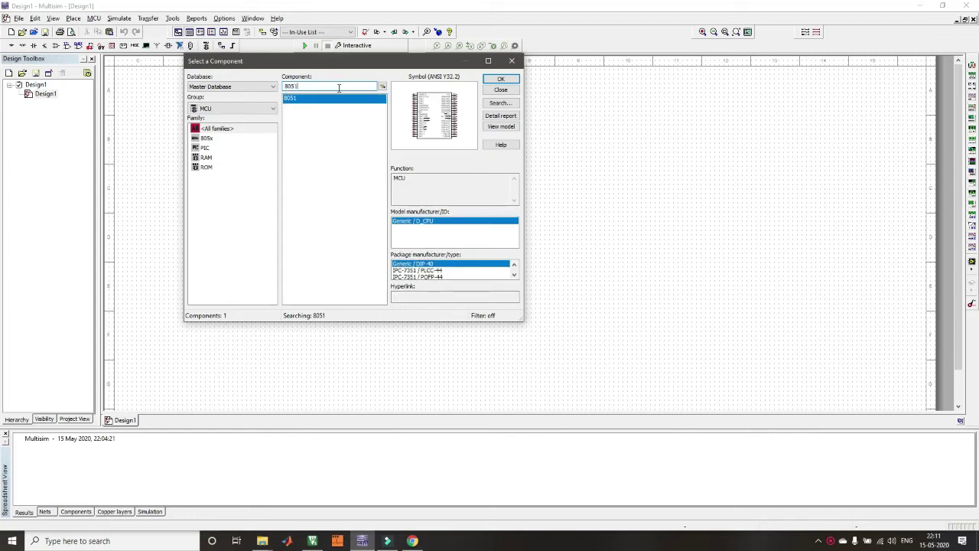
double_click(339, 87)
left_click(290, 102)
left_click(499, 78)
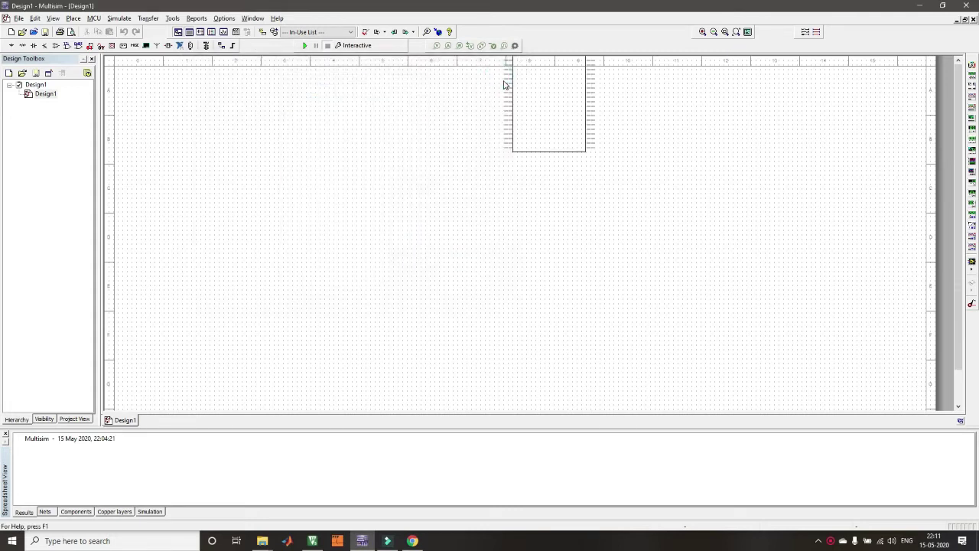
left_click(431, 259)
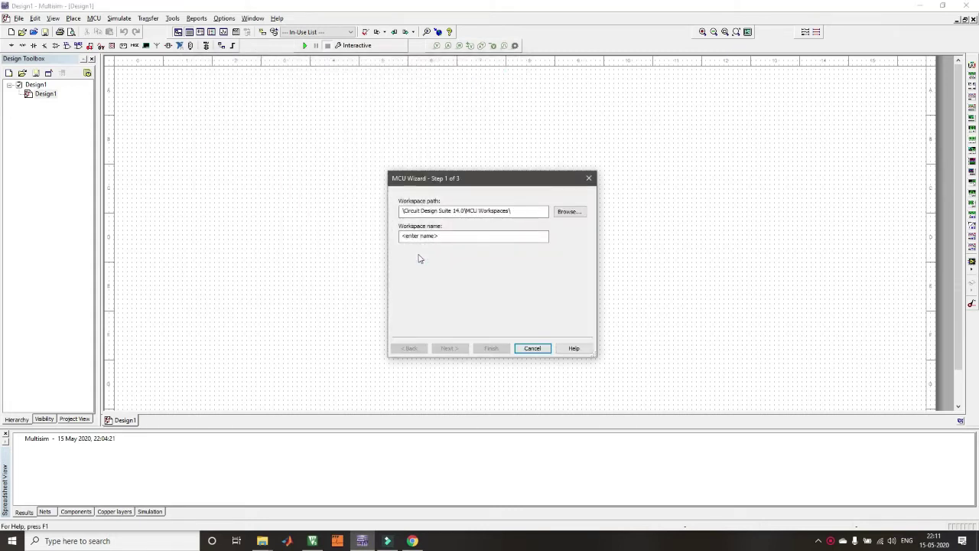
Review the full workspace path in the MCU Wizard, name the workspace lcd_interface, and advance to the project settings.
left_click_drag(492, 184, 562, 171)
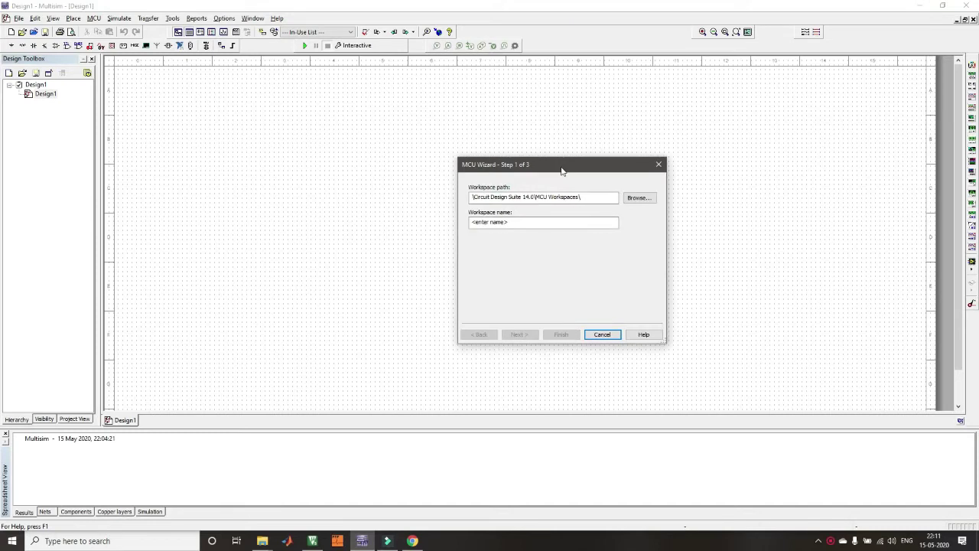
left_click(527, 222)
left_click(482, 198)
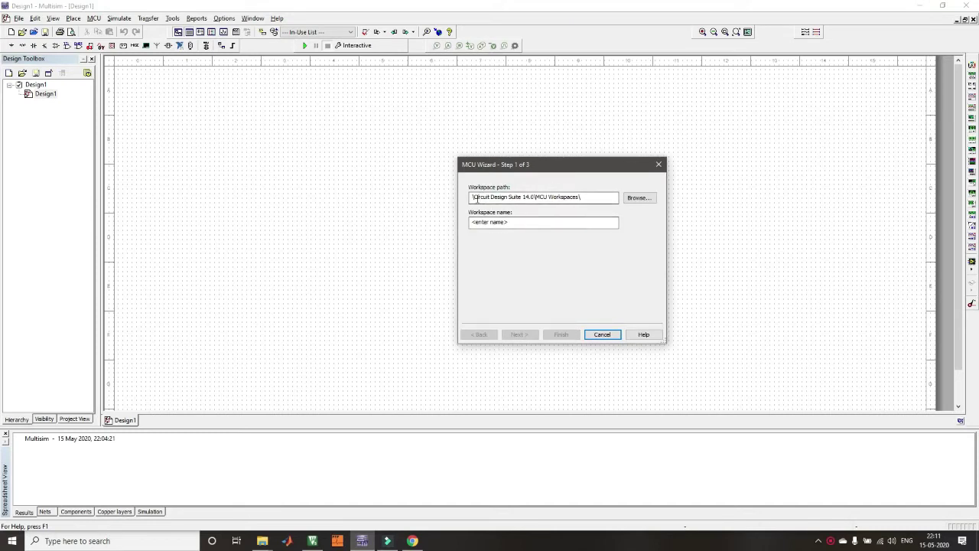
left_click_drag(601, 197, 388, 194)
left_click(540, 197)
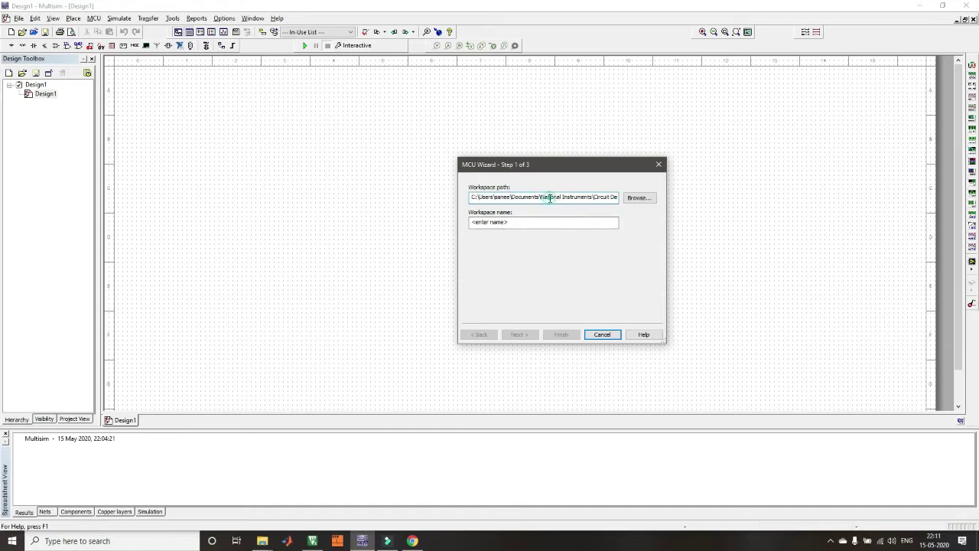
left_click_drag(517, 197, 673, 199)
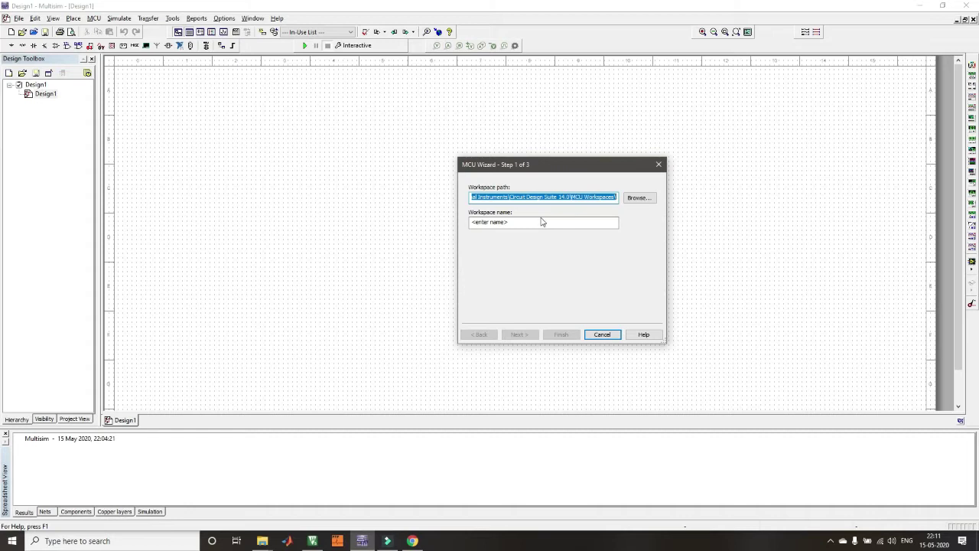
left_click_drag(531, 222, 428, 215)
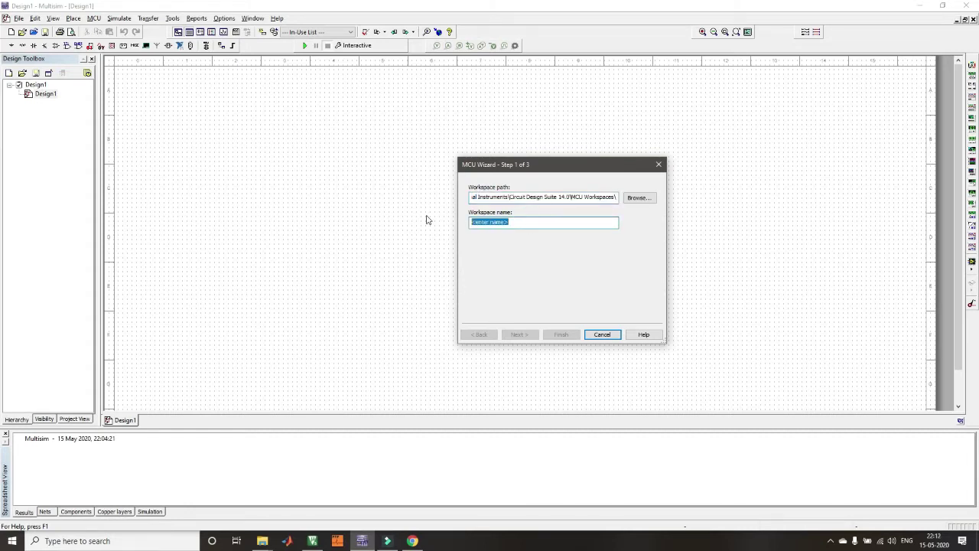
key("BackSpace")
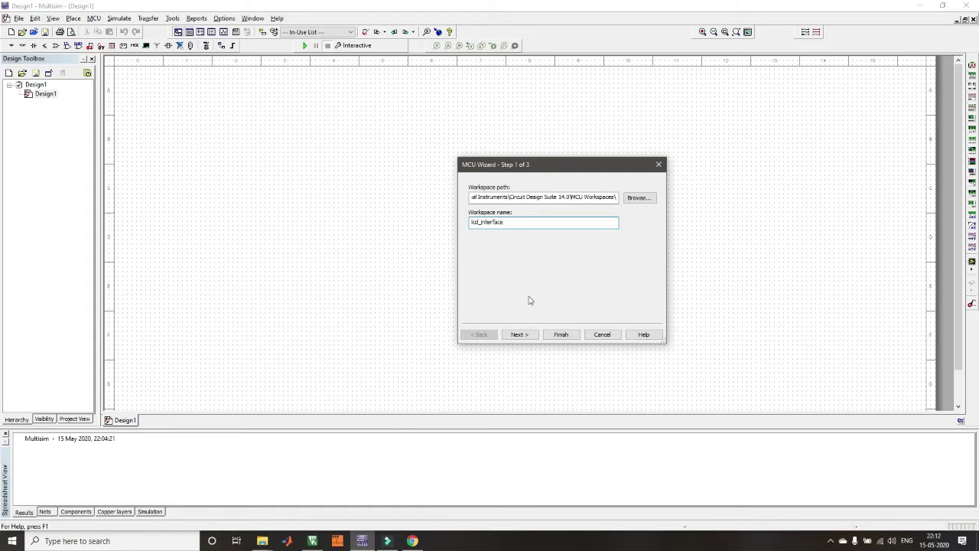
left_click(517, 335)
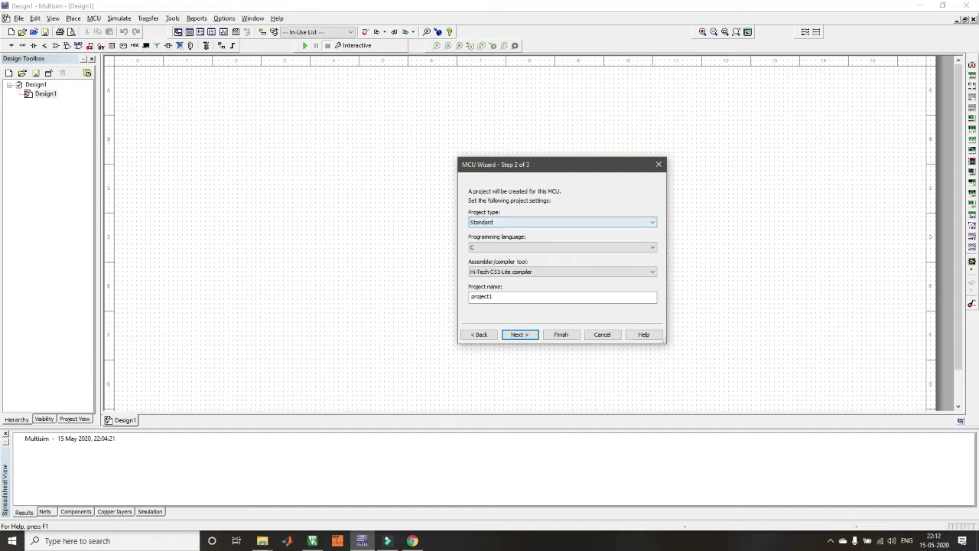
Look briefly at the Keil uVision window, return to Multisim, and set the MCU project type to External hex file.
left_click(314, 541)
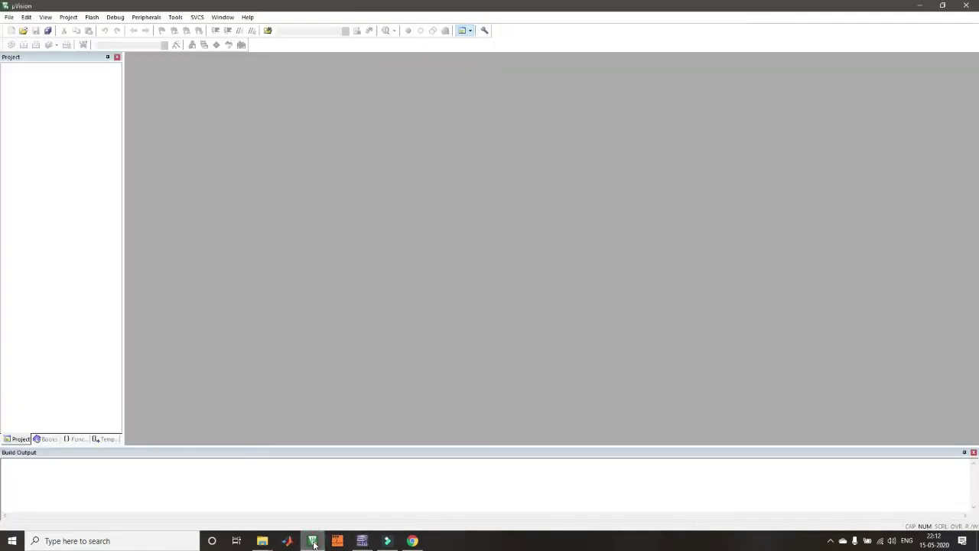
left_click(313, 543)
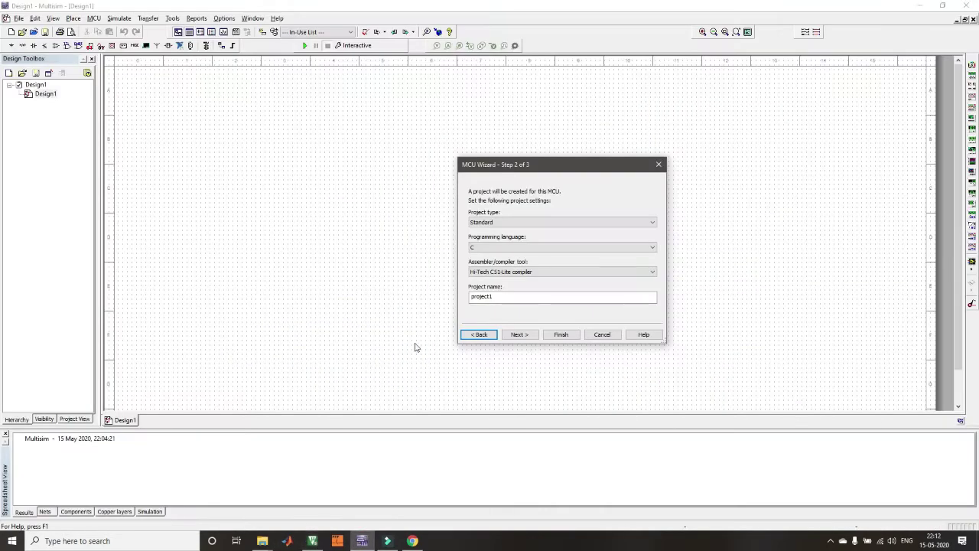
left_click(498, 225)
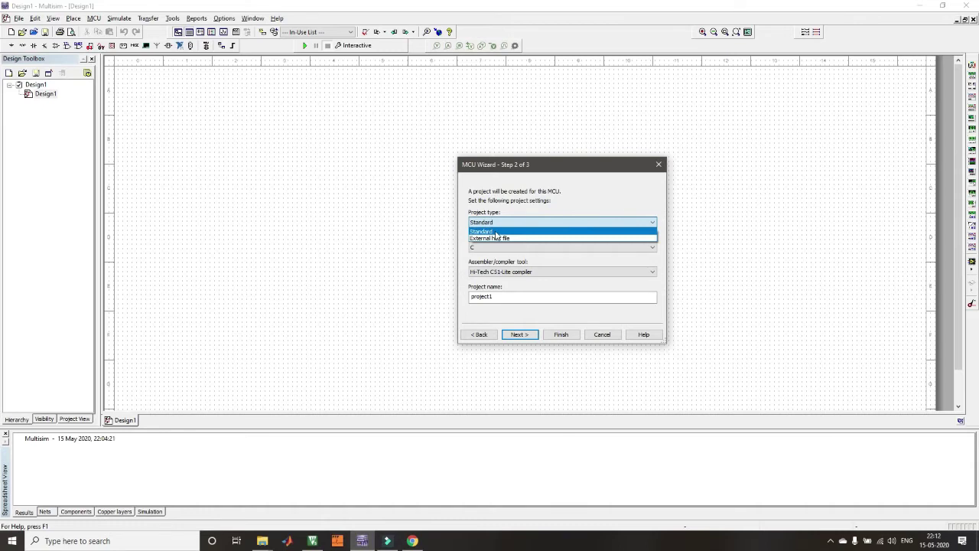
left_click(495, 231)
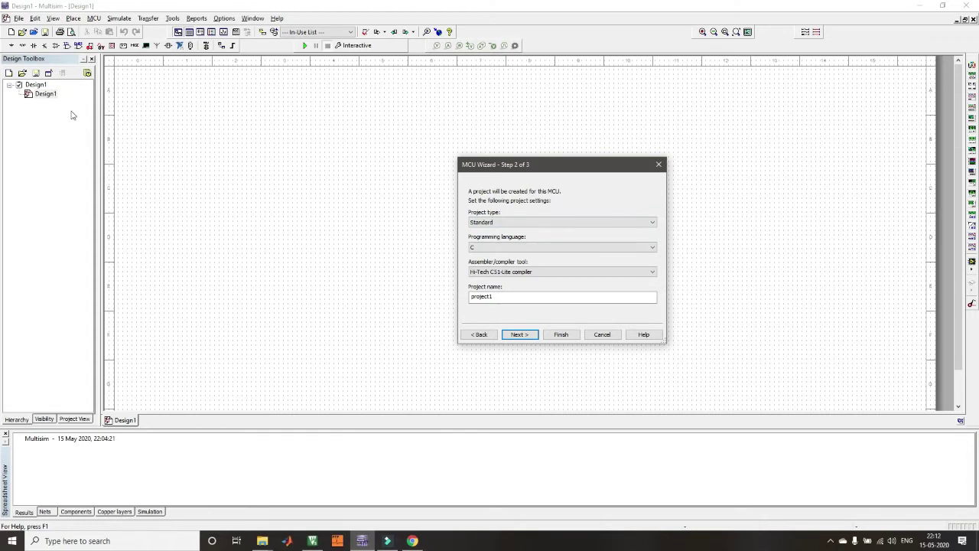
left_click(506, 223)
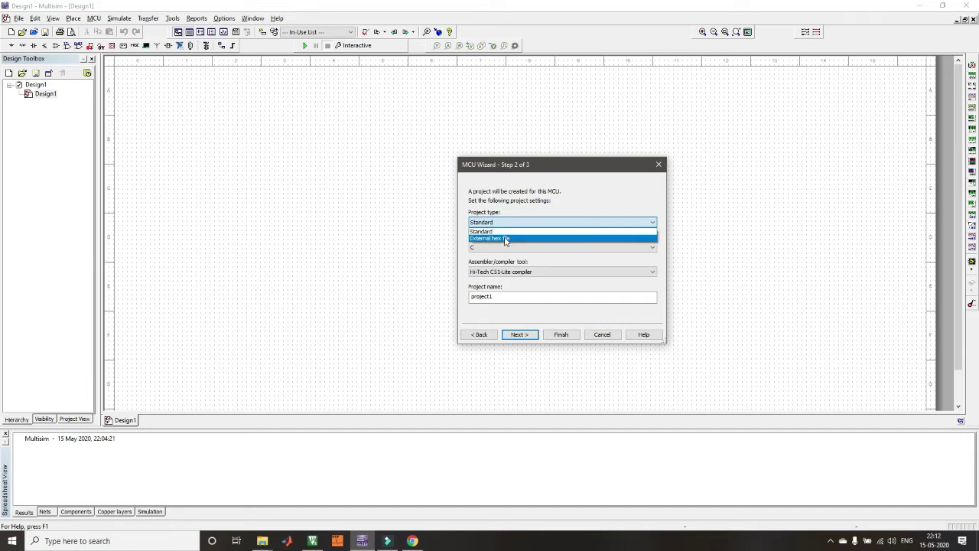
left_click(505, 239)
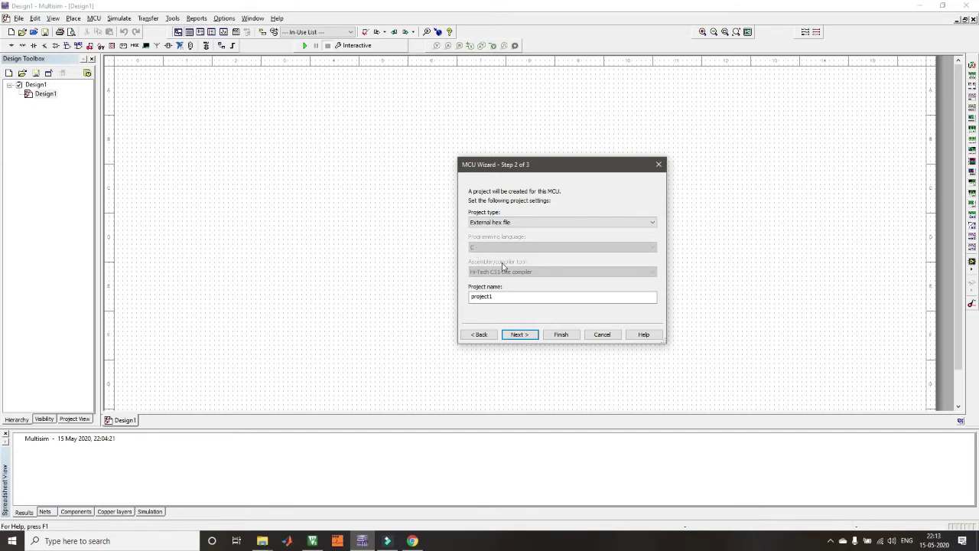
Name the project lcd_interface, finish the wizard with an empty project, and move the component browser clear of the 8051.
left_click_drag(503, 295, 420, 297)
type("lcd_interface")
left_click(521, 335)
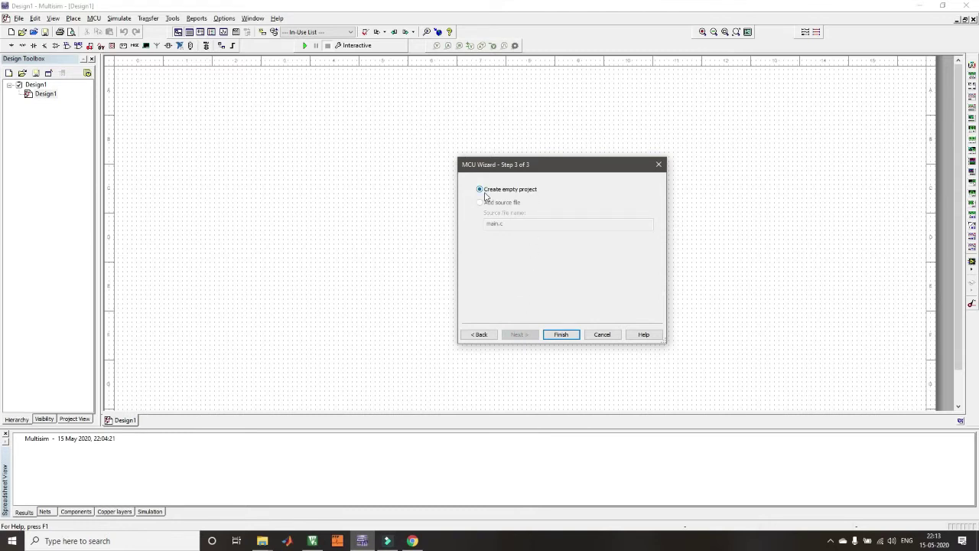
left_click(563, 338)
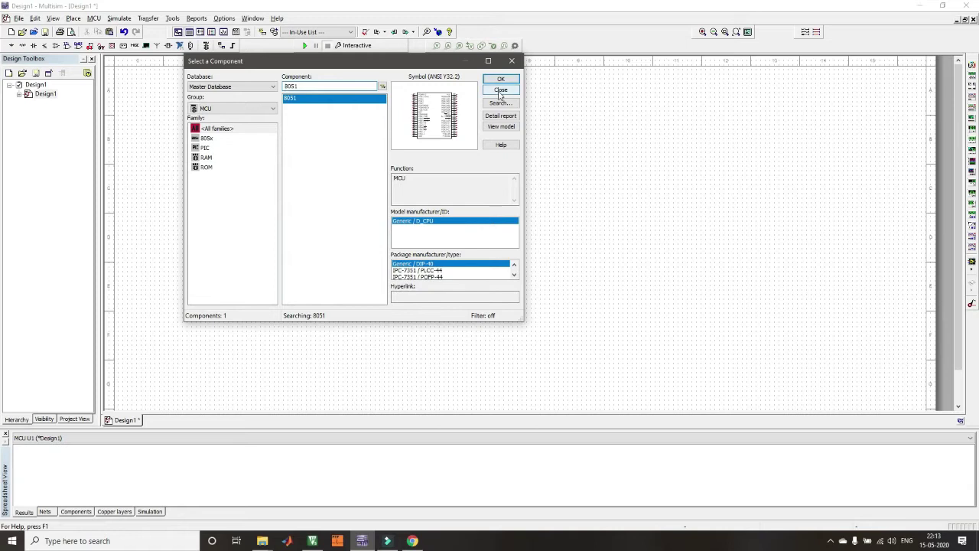
left_click_drag(433, 64, 822, 141)
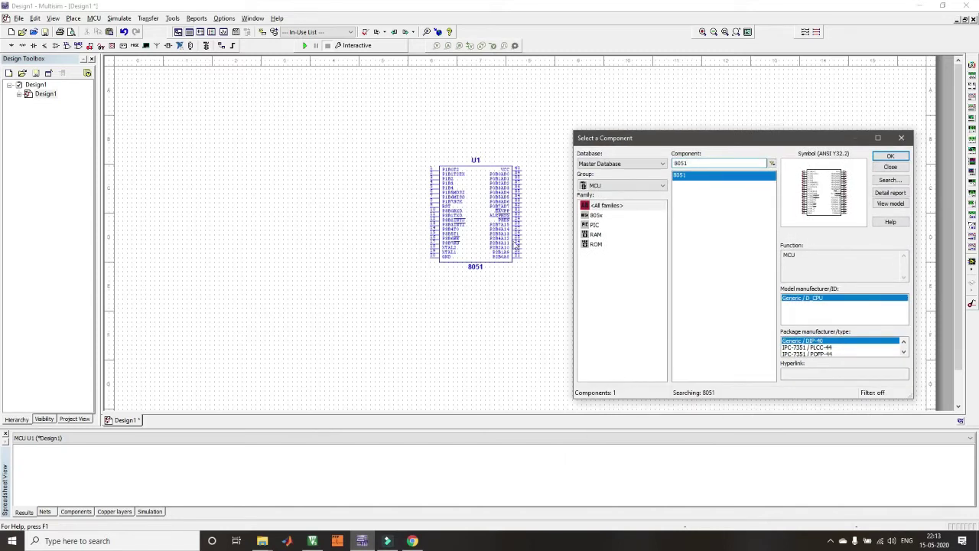
left_click_drag(748, 148, 711, 120)
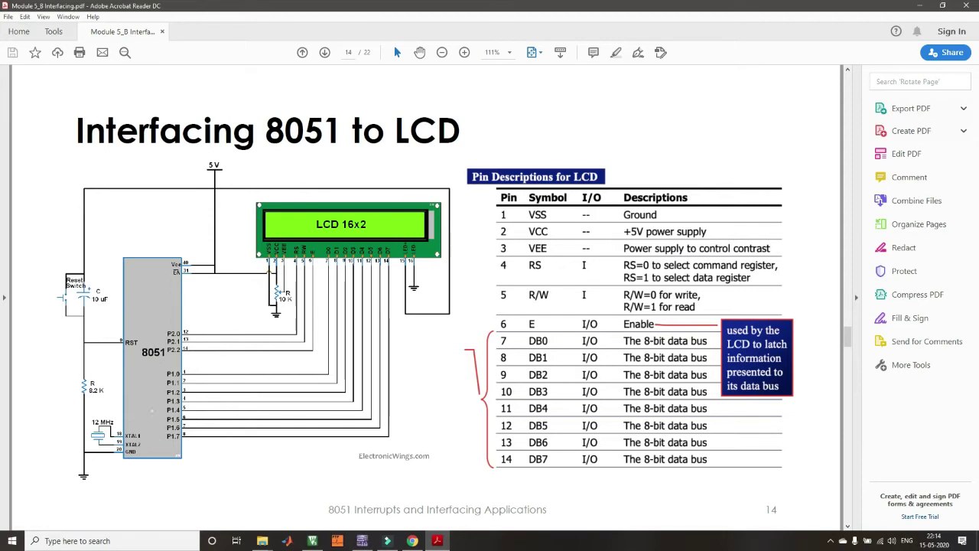
Examine the 8051-to-LCD interfacing circuit on page 14 of Module 5_B Interfacing.pdf, including its crystal and reset parts, and return to Multisim.
scroll(151, 410, "up", 3, "ctrl")
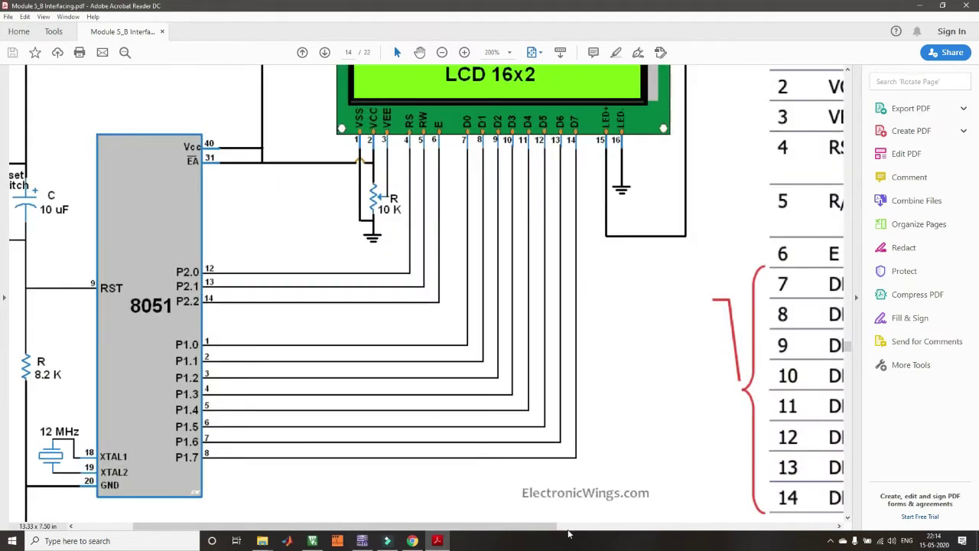
scroll(568, 528, "left", 2)
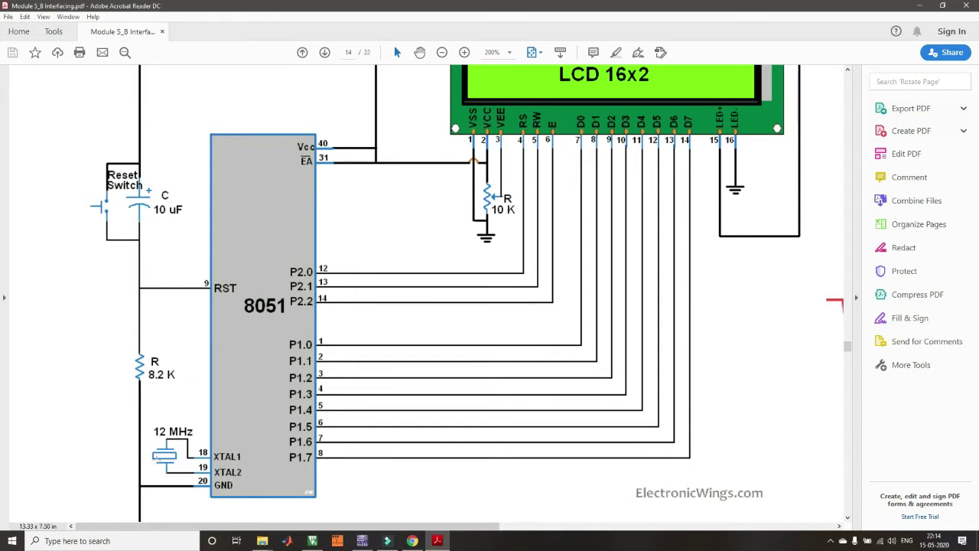
key("alt+Tab")
key("alt+Tab")
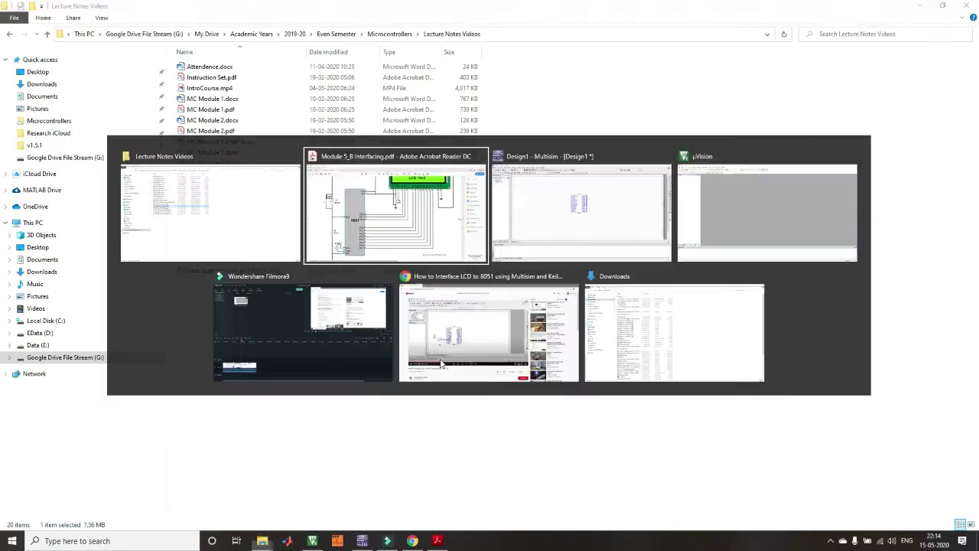
key("alt+Tab")
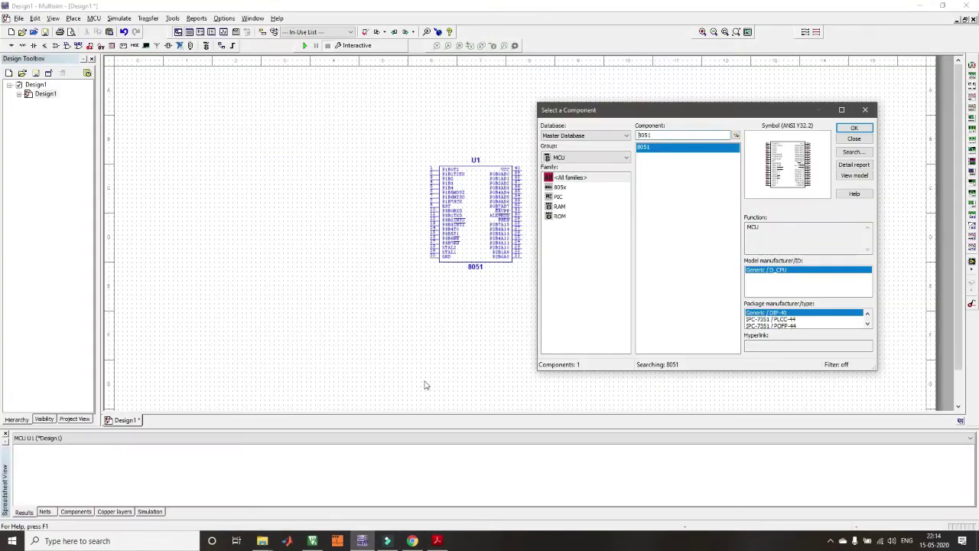
Place an HC-49/US_11MHz crystal from the CRYSTAL family on the sheet, left of the 8051's lower pins.
left_click(568, 157)
left_click(569, 169)
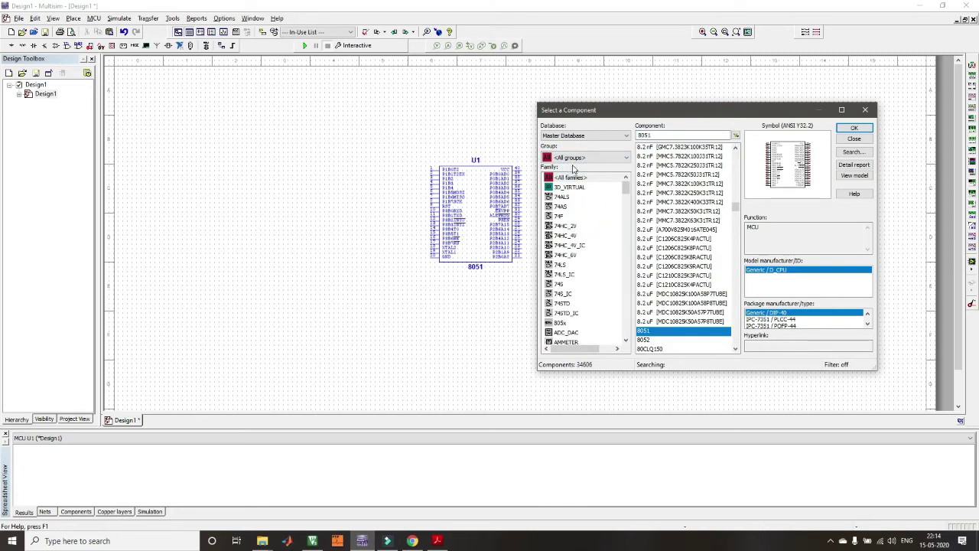
left_click_drag(626, 187, 627, 216)
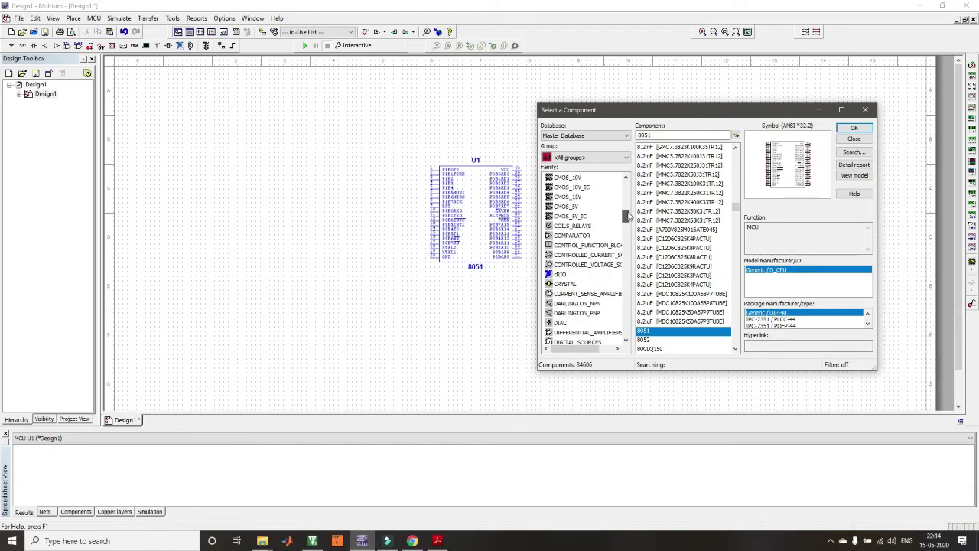
left_click(566, 285)
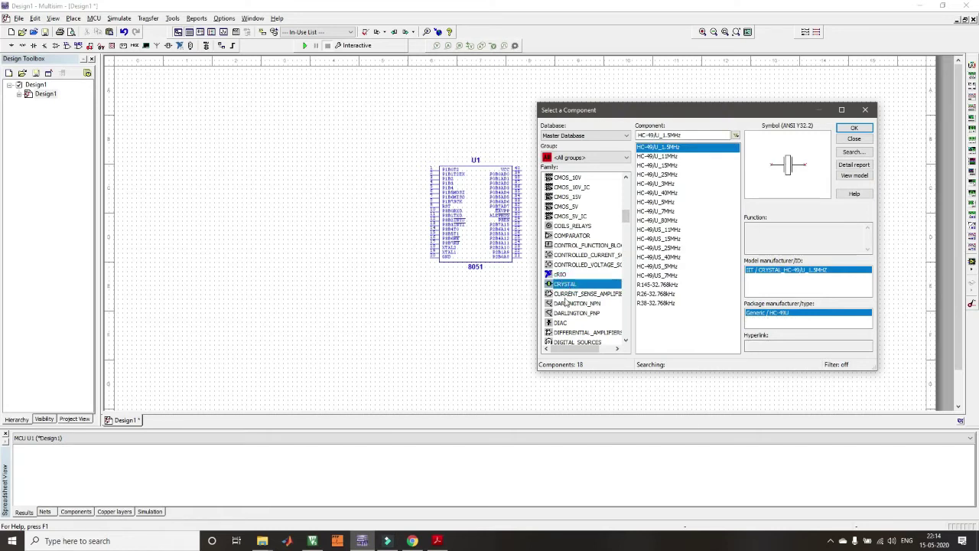
left_click(671, 229)
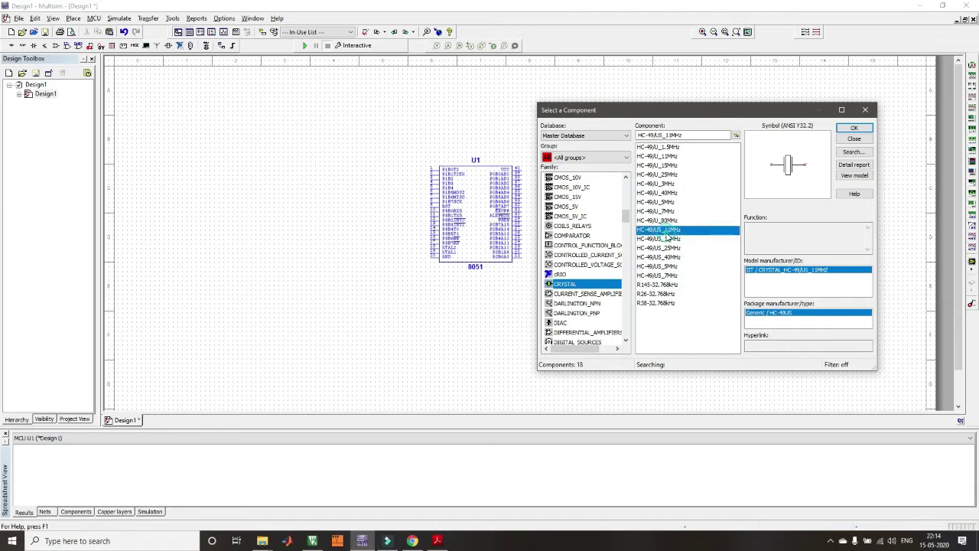
left_click(855, 129)
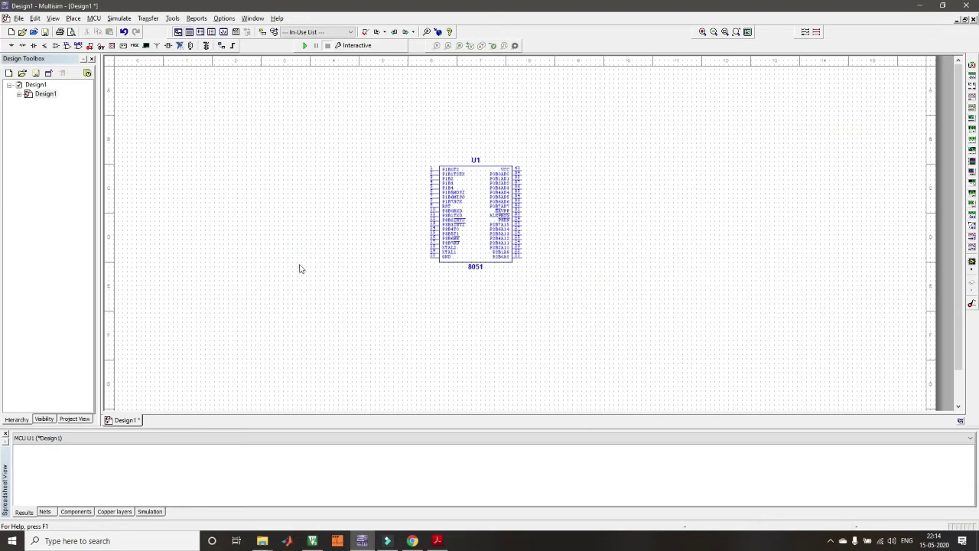
key("Escape")
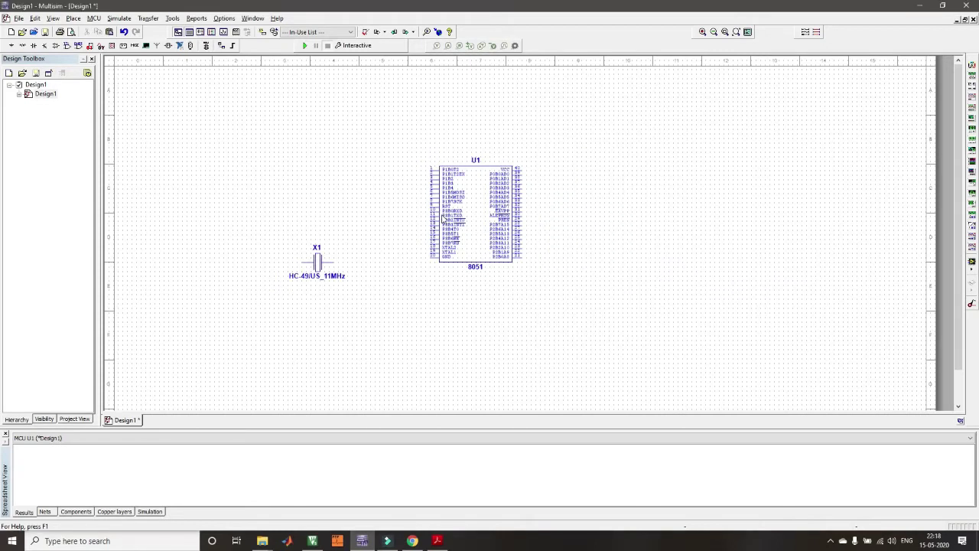
Place a 33 pF capacitor and a 33 F capacitor from the Basic group's CAPACITOR family, stacked left of the crystal.
right_click(648, 166)
left_click(670, 169)
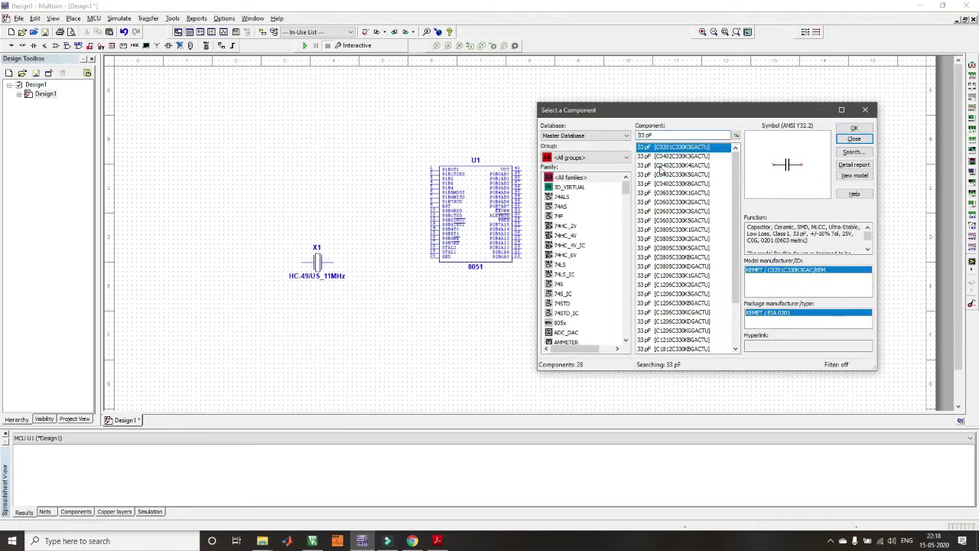
left_click(589, 157)
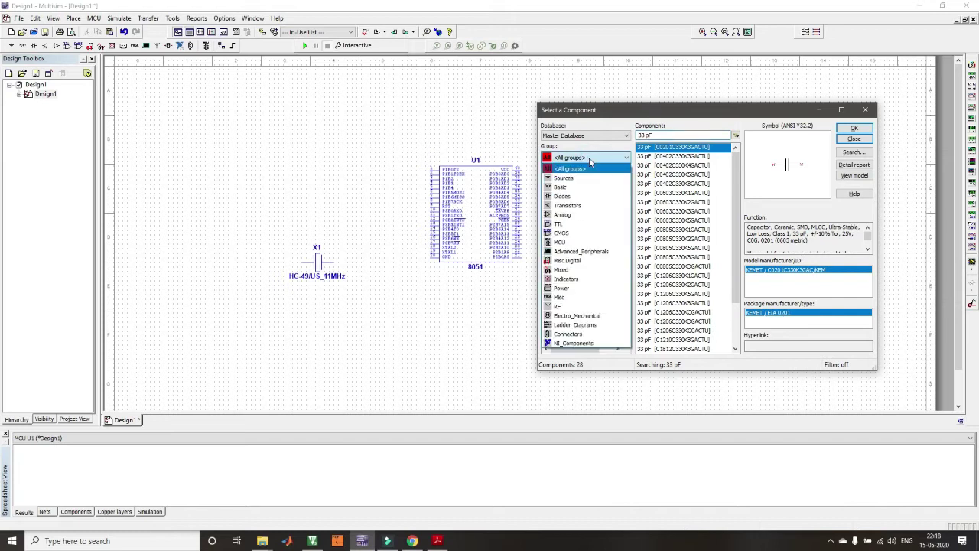
left_click(565, 188)
left_click_drag(626, 200, 623, 230)
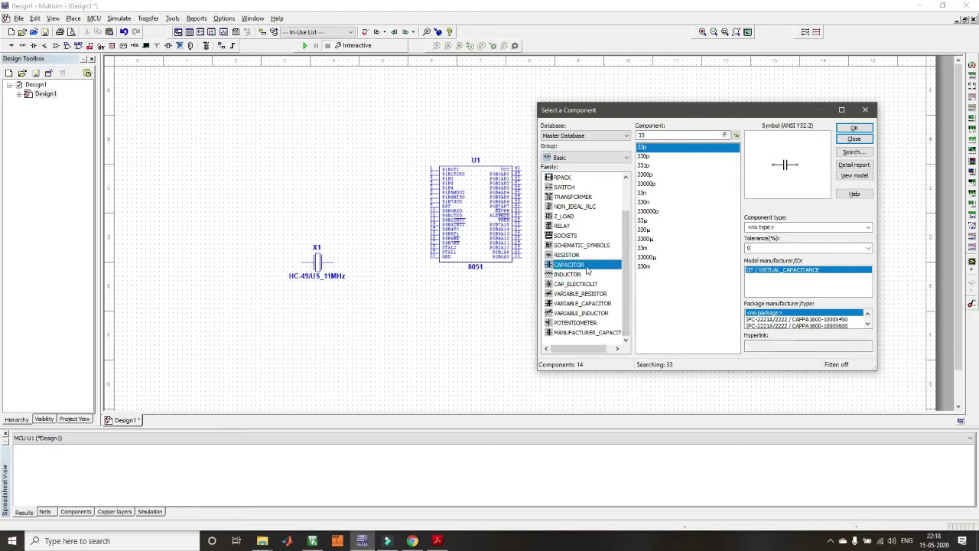
left_click(648, 151)
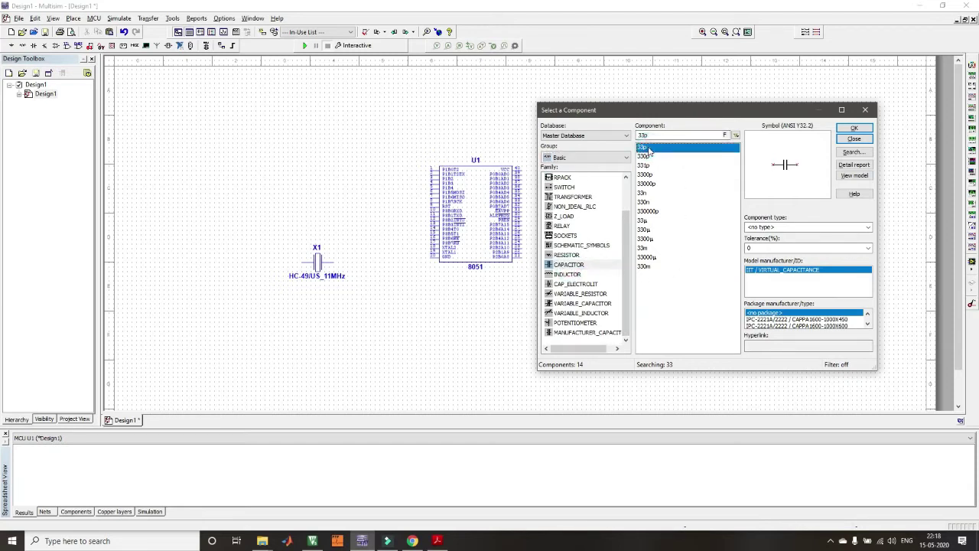
left_click(854, 127)
left_click(238, 249)
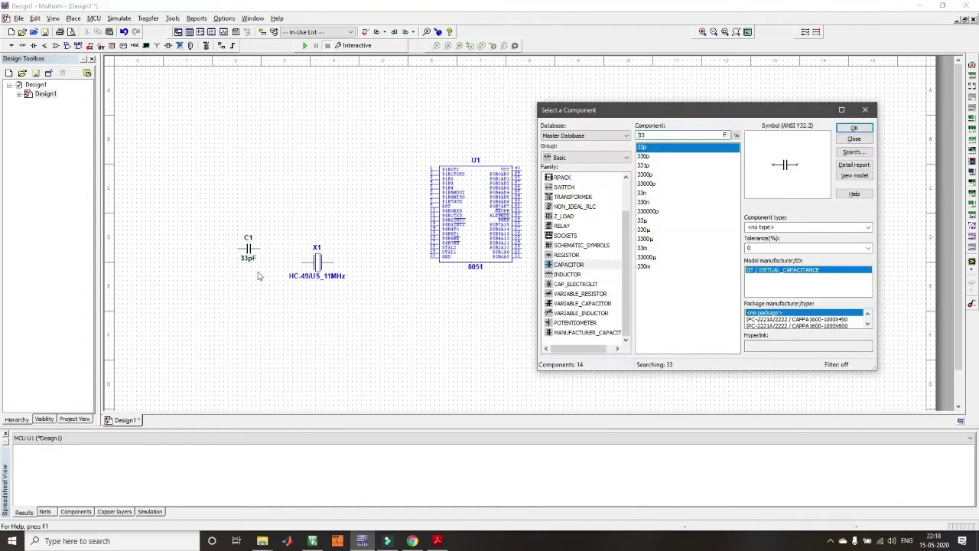
left_click(854, 127)
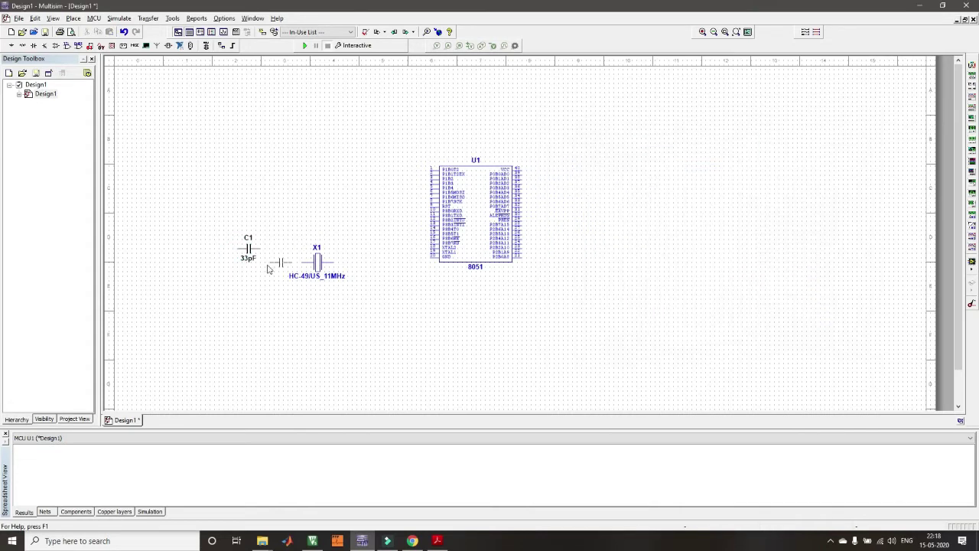
key("Escape")
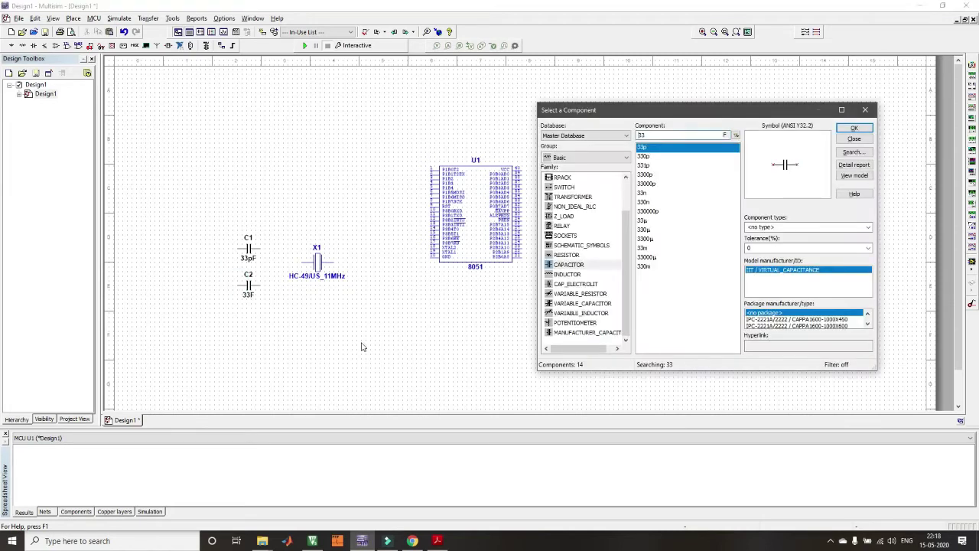
Check the interfacing circuit in the PDF, return to Multisim, and place a VCC source from POWER_SOURCES above the 8051's left side.
key("alt+Tab")
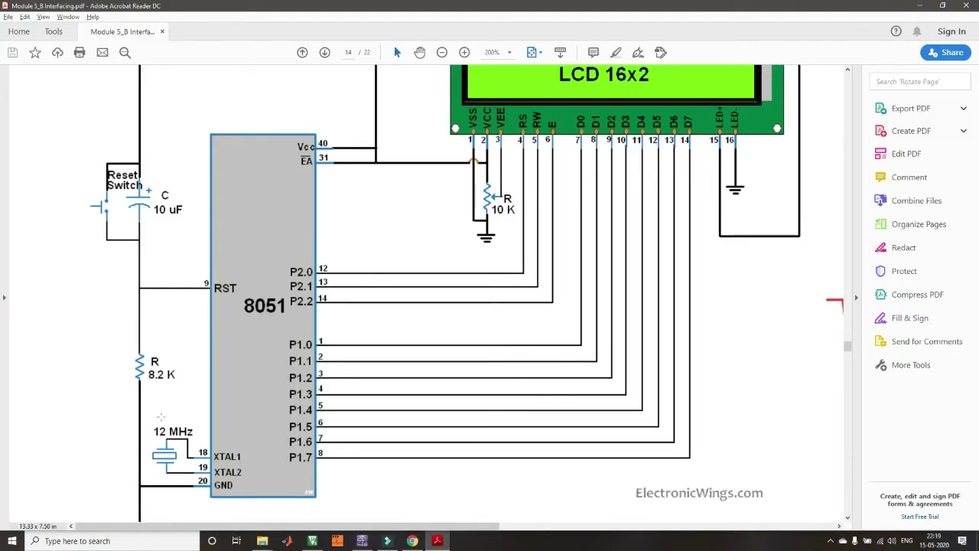
key("alt+Tab")
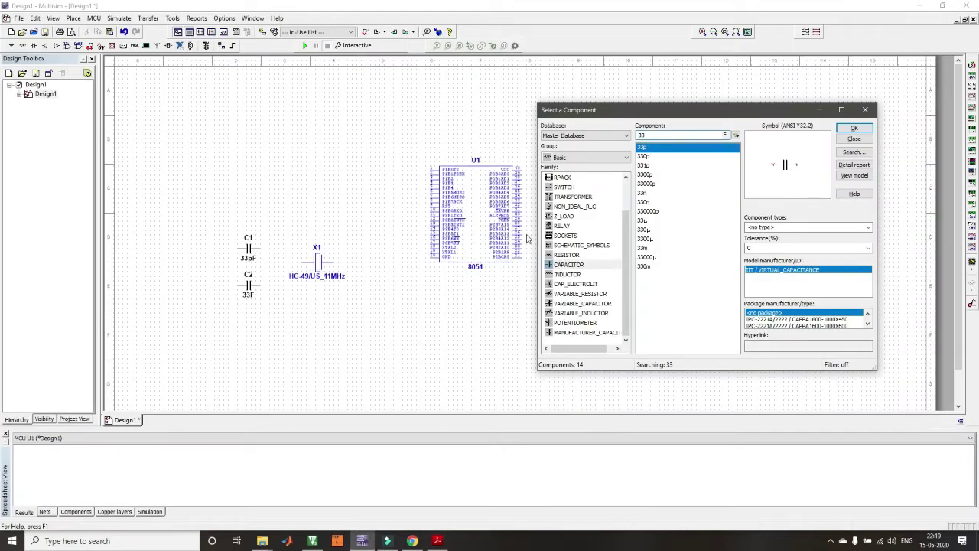
left_click_drag(626, 249, 629, 218)
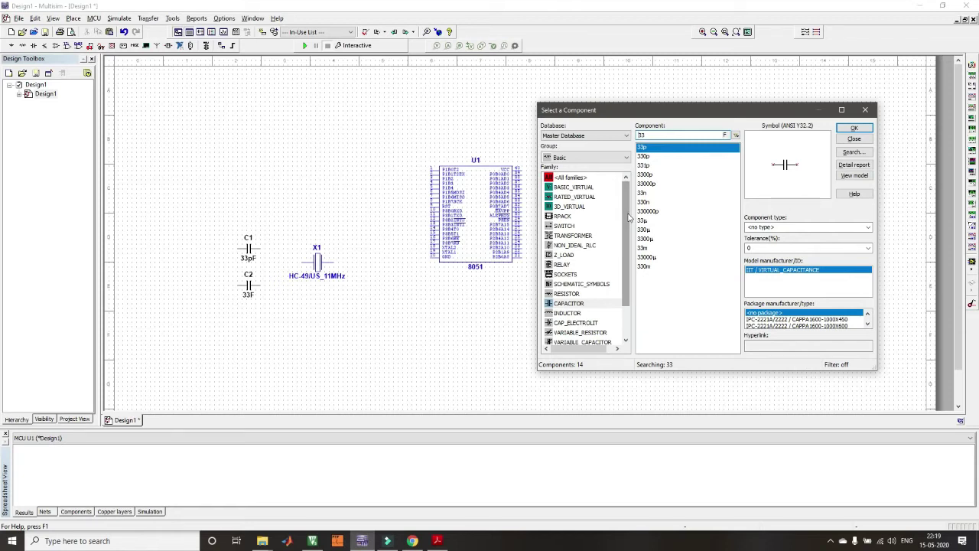
left_click(567, 158)
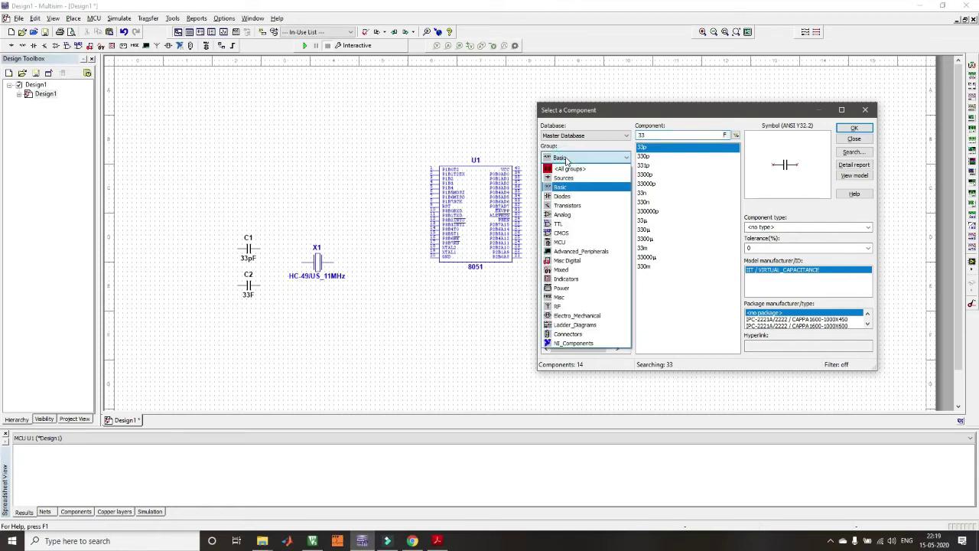
left_click(565, 177)
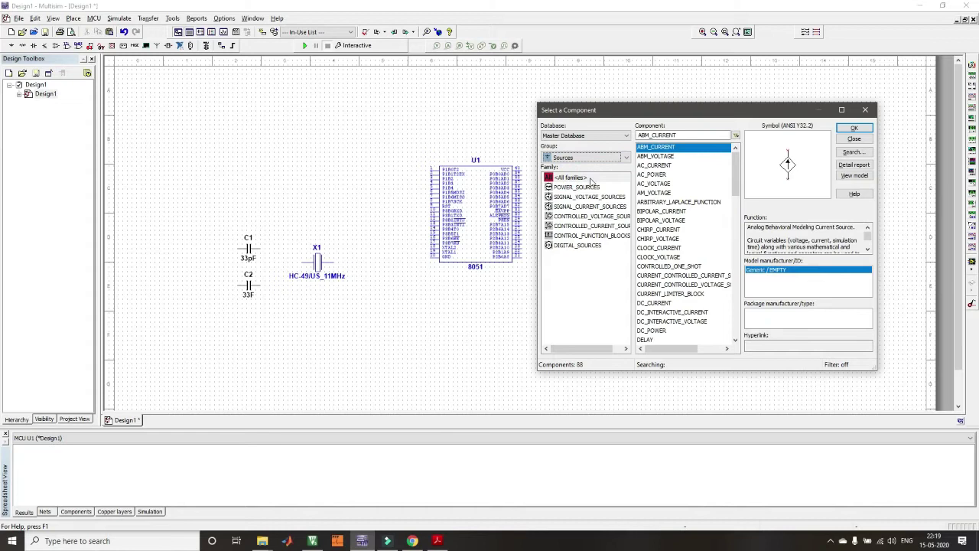
left_click(586, 188)
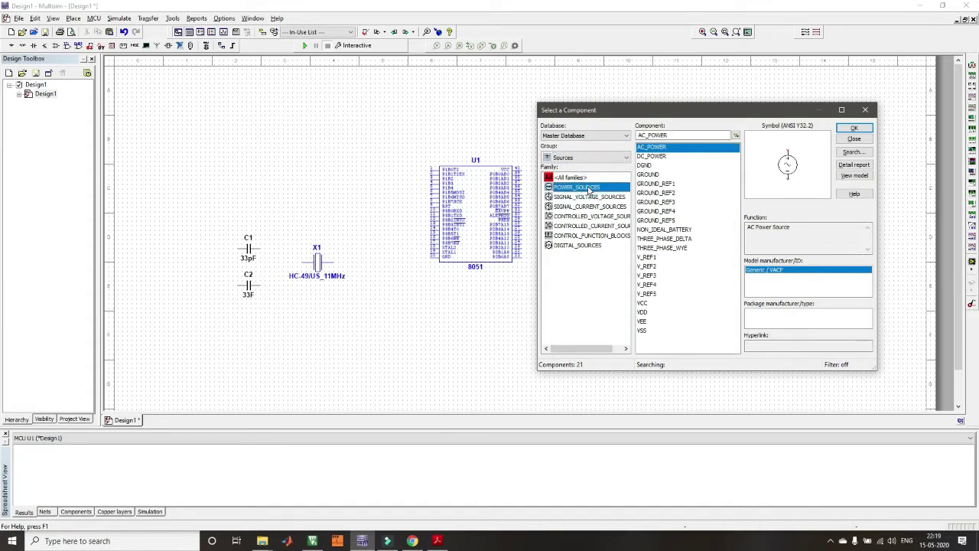
left_click(642, 303)
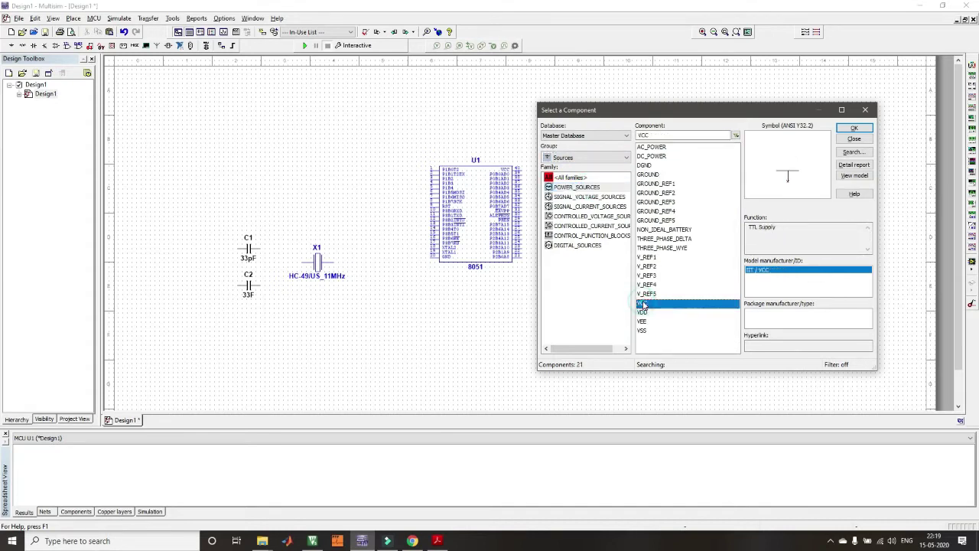
left_click(854, 129)
left_click(384, 137)
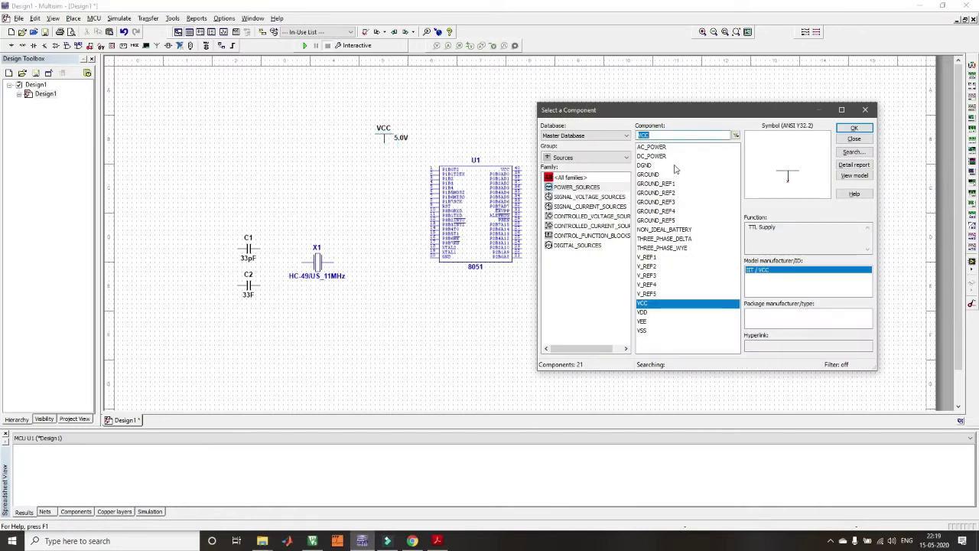
Place a GROUND symbol from POWER_SOURCES below the crystal and finish placing parts after a brief check of the PDF circuit.
left_click(651, 175)
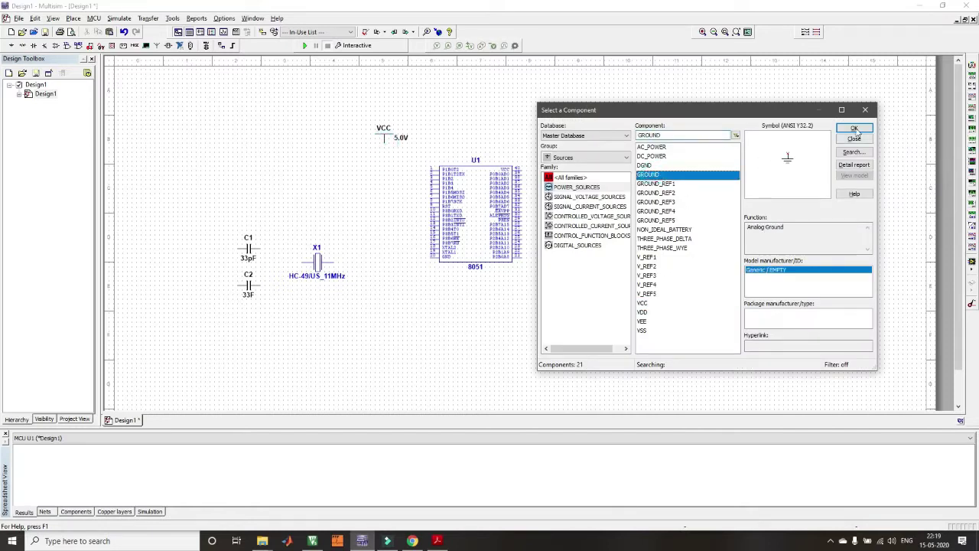
left_click(855, 129)
left_click(342, 331)
key("alt+Tab")
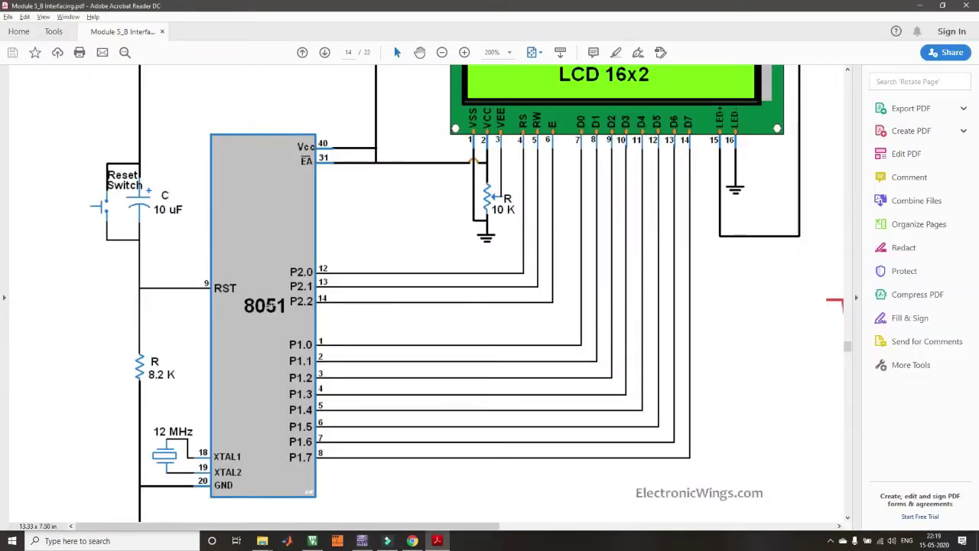
key("alt+Tab")
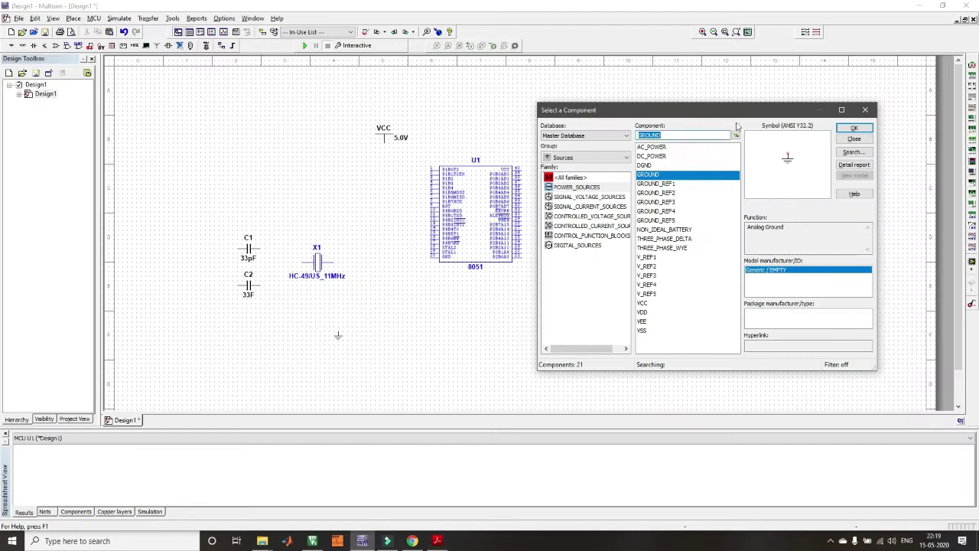
left_click(853, 139)
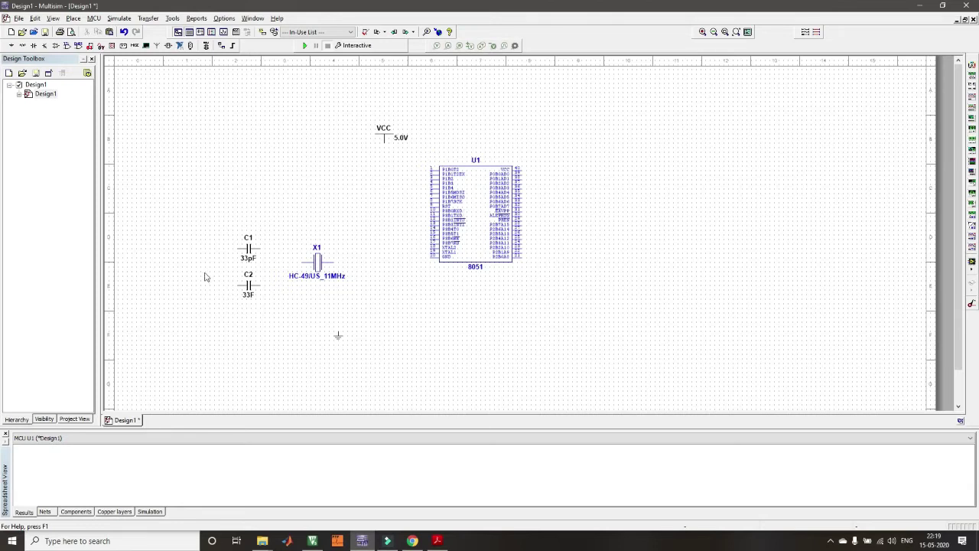
Spread capacitors C1 and C2 farther left with more space between them, and move crystal X1 up and left.
left_click_drag(248, 252, 180, 201)
left_click_drag(247, 284, 178, 267)
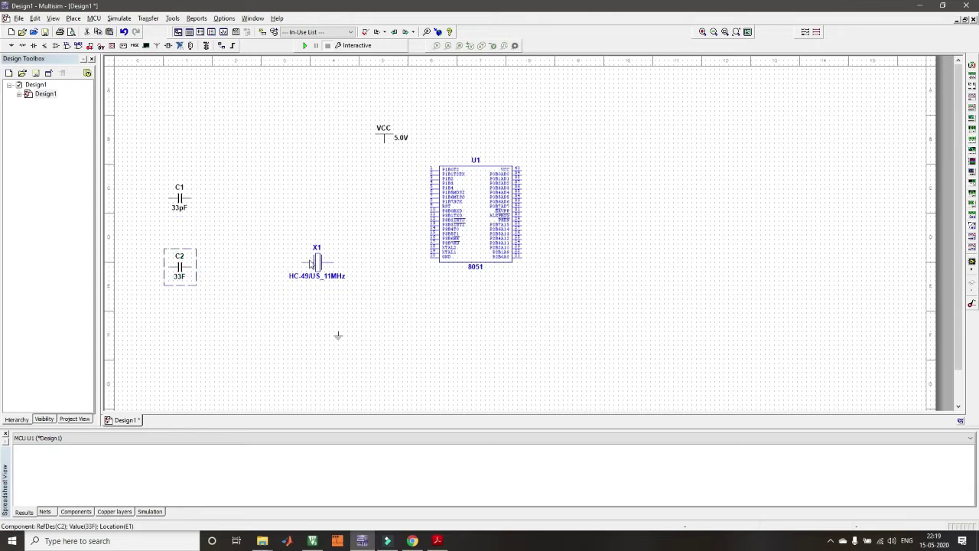
left_click_drag(317, 263, 276, 222)
Check the LCD type in the PDF circuit, return to Multisim, and place an LCD_DISPLAY_16x2 from the LCDS family right of the 8051.
key("alt+Tab")
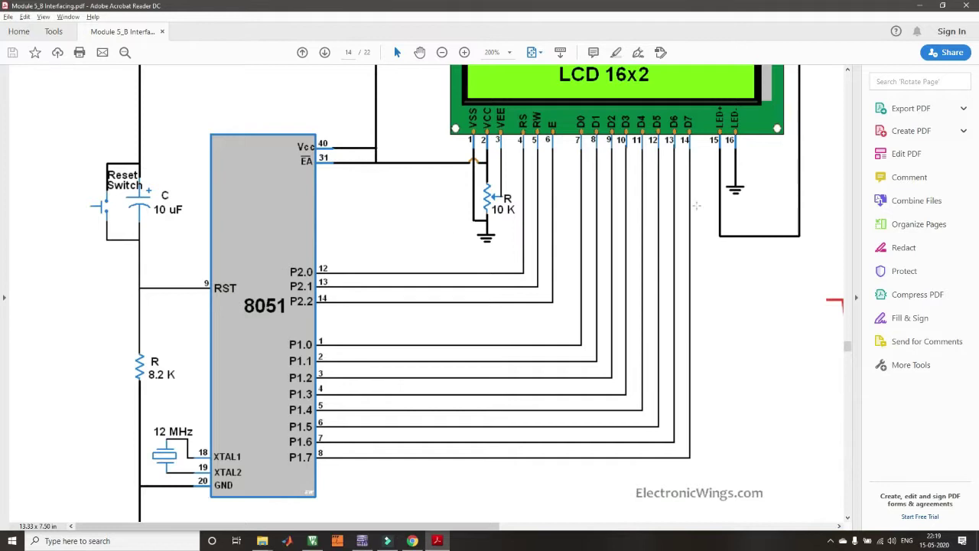
scroll(846, 352, "up", 3)
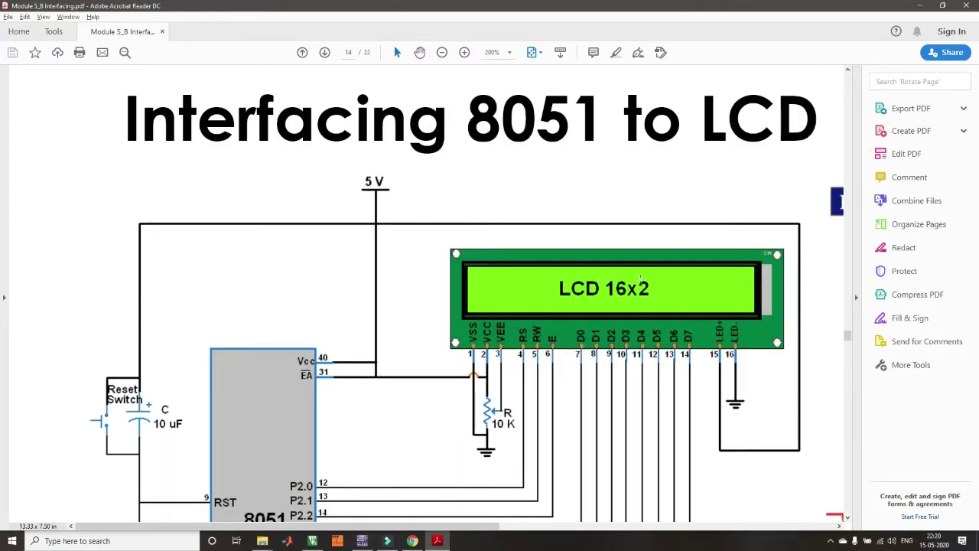
key("alt+Tab")
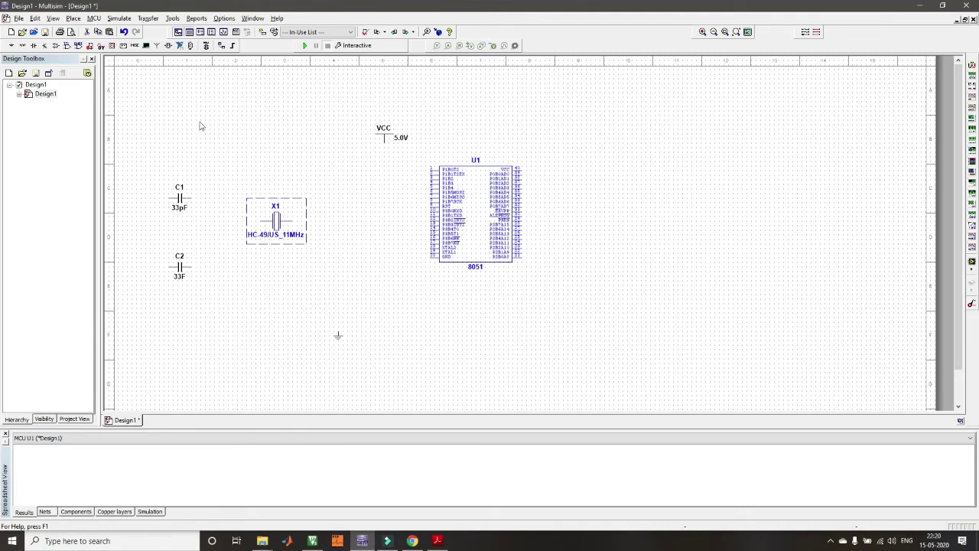
left_click(146, 46)
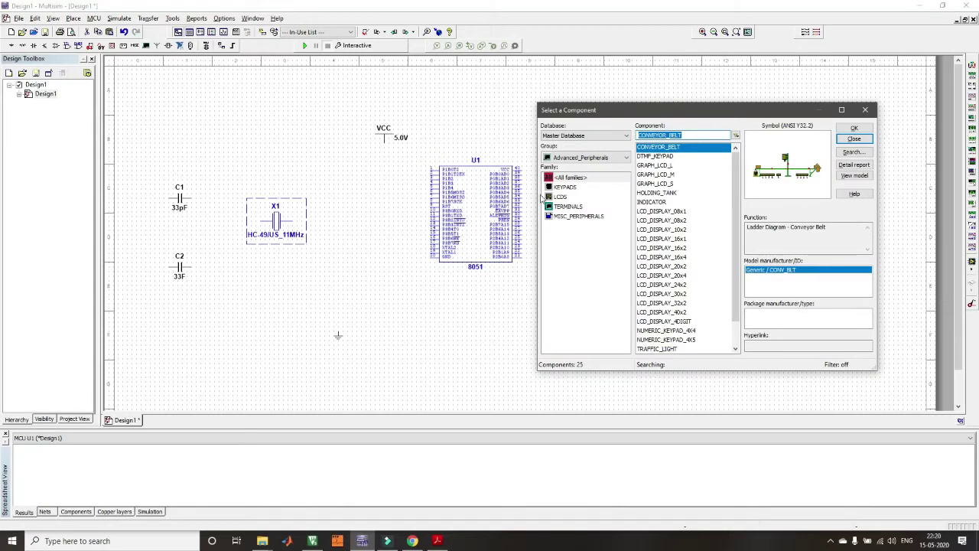
left_click(558, 197)
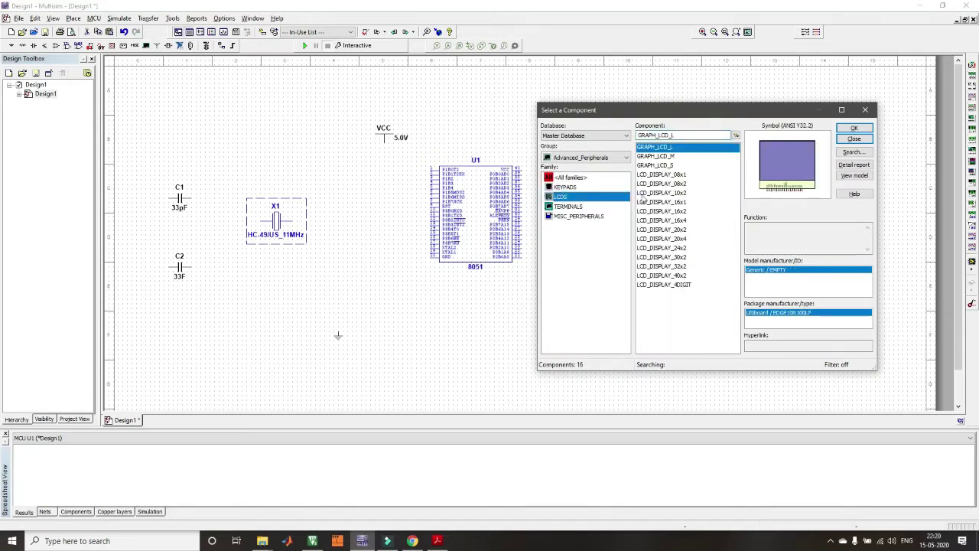
left_click(683, 212)
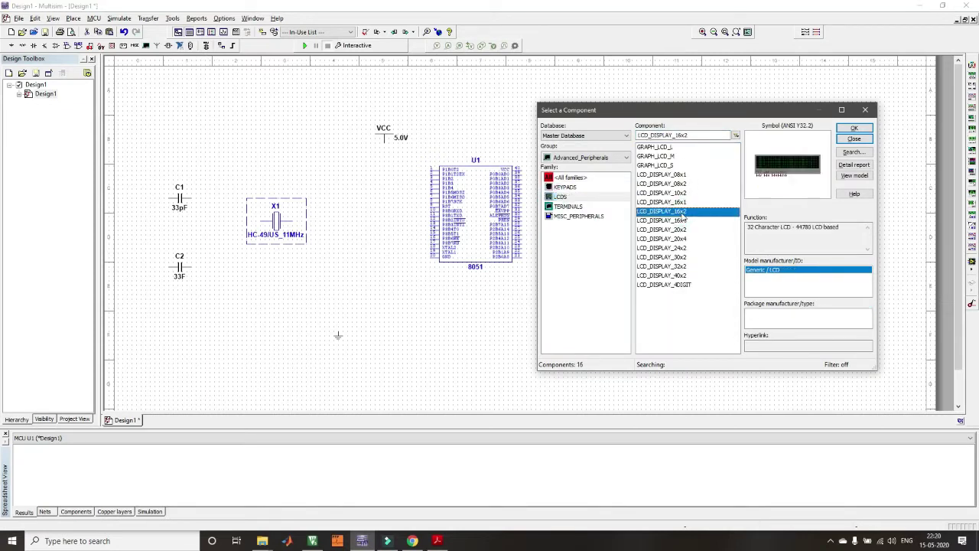
left_click(855, 127)
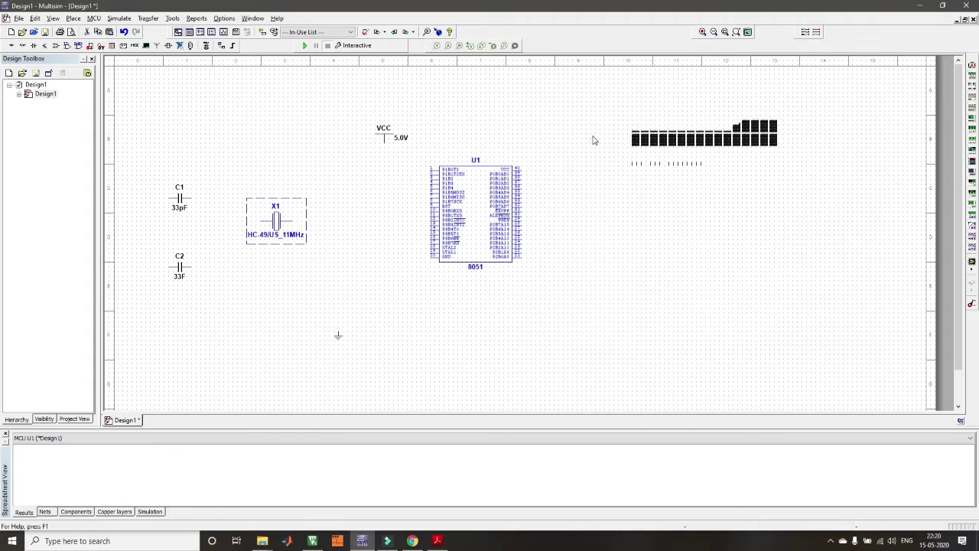
left_click(582, 136)
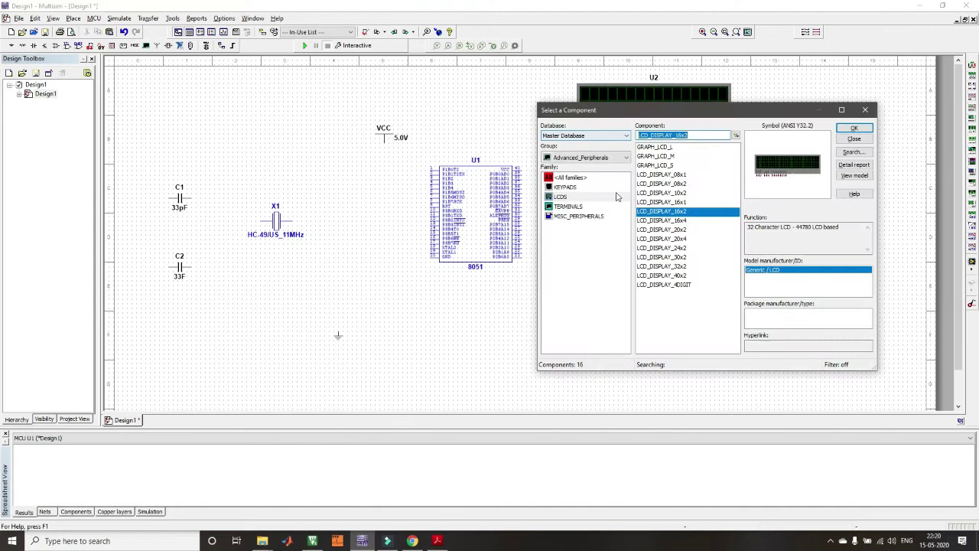
left_click(854, 138)
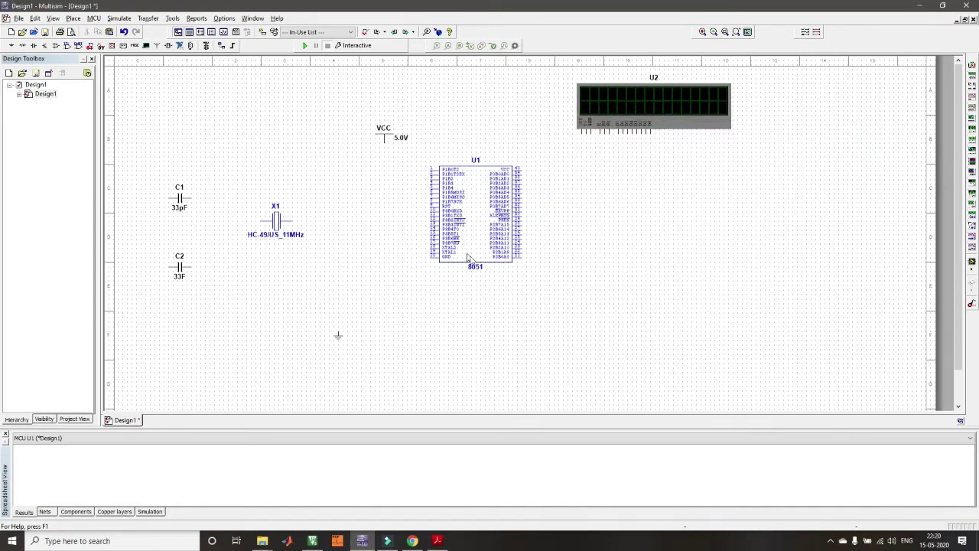
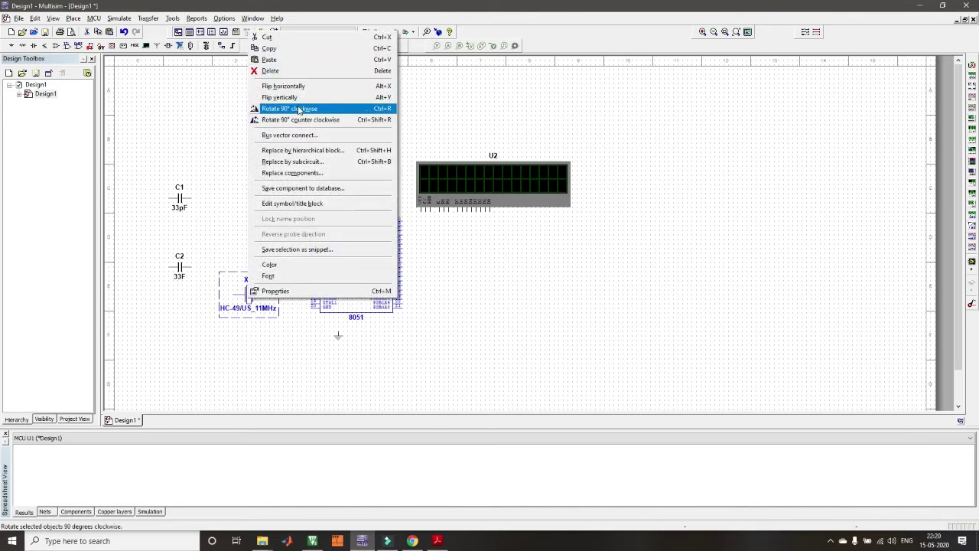
Rotate the crystal 90° clockwise beside C2 near the 8051's XTAL pins, and move C1, kept horizontal, directly below C2.
left_click(299, 109)
left_click_drag(255, 298, 184, 282)
left_click(178, 200)
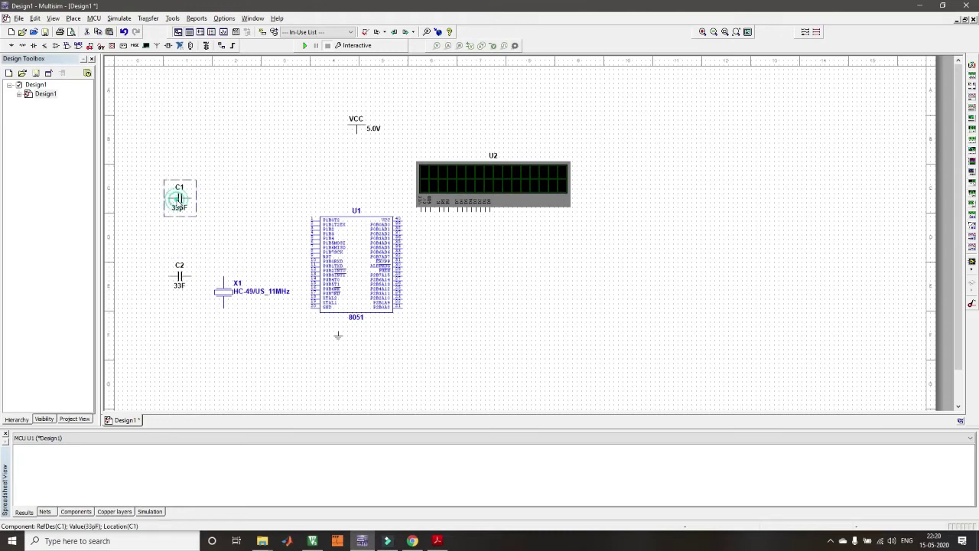
key("ctrl+r")
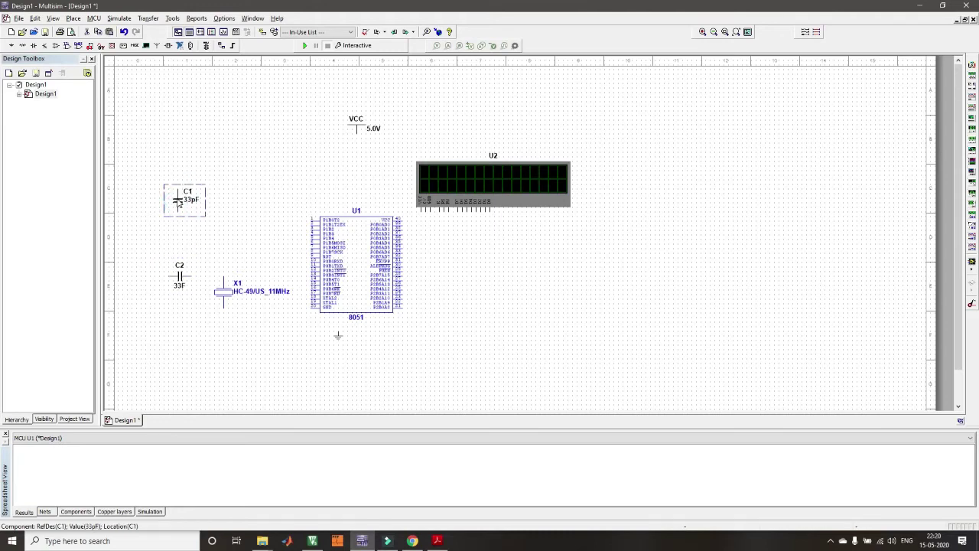
key("ctrl+r")
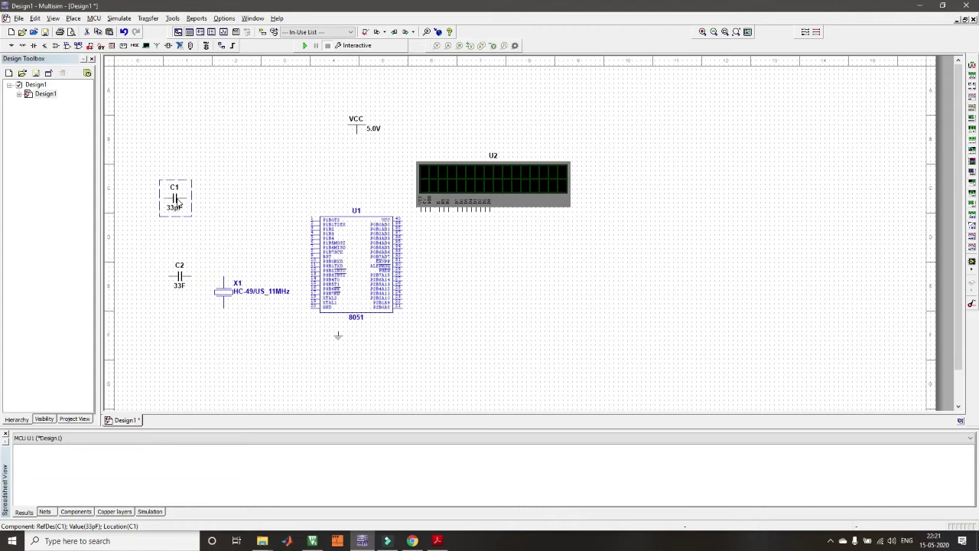
key("ctrl+r")
key("ctrl+r")
key("ctrl+r")
key("ctrl+r")
left_click_drag(177, 200, 180, 315)
Wire XTAL2 to the crystal's upper end, XTAL1 to its lower end, and capacitor C2 to the upper crystal connection.
left_click(312, 299)
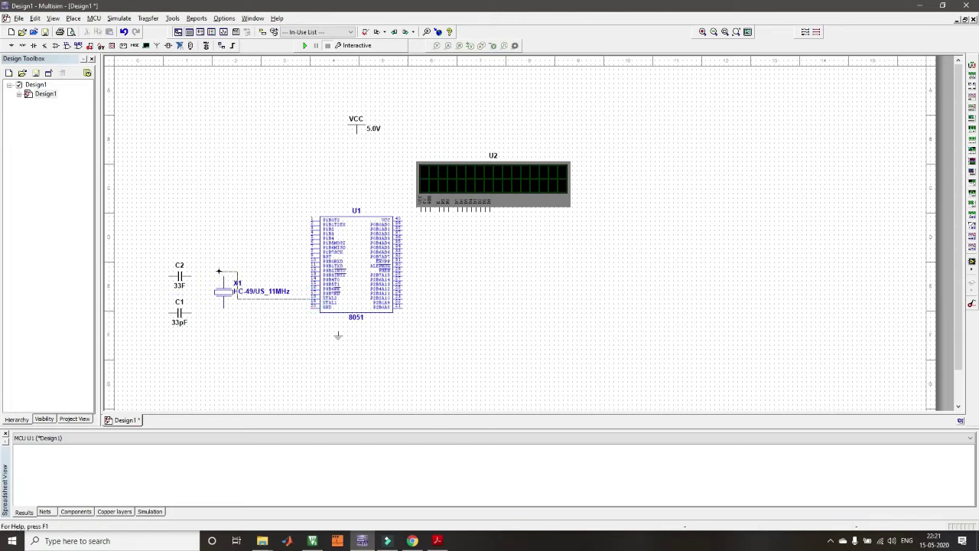
left_click(224, 277)
left_click(312, 301)
left_click(224, 305)
left_click(191, 276)
left_click(227, 273)
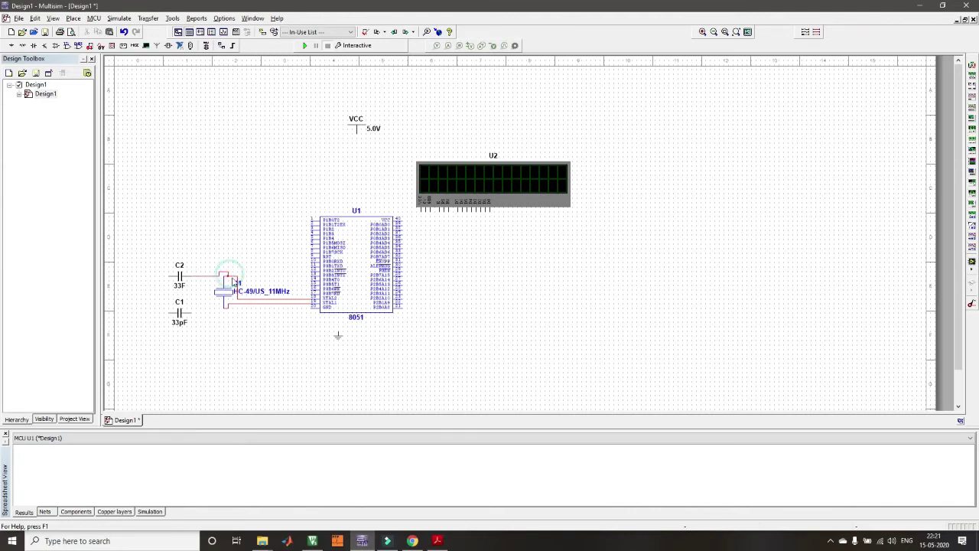
Wire capacitor C1 to the crystal's lower connection, and the 8051's VCC pin to the 5.0V VCC source.
left_click(191, 313)
left_click(227, 309)
left_click(401, 221)
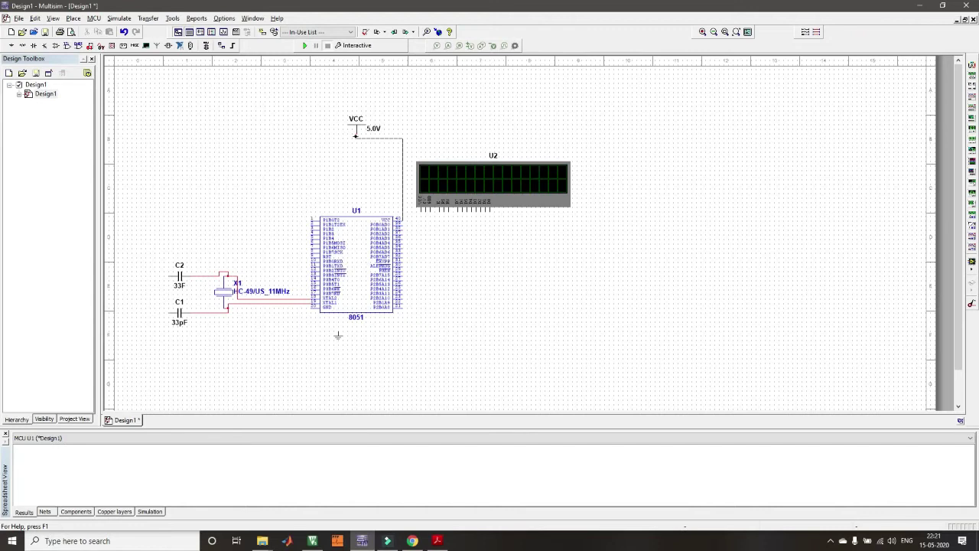
left_click(355, 135)
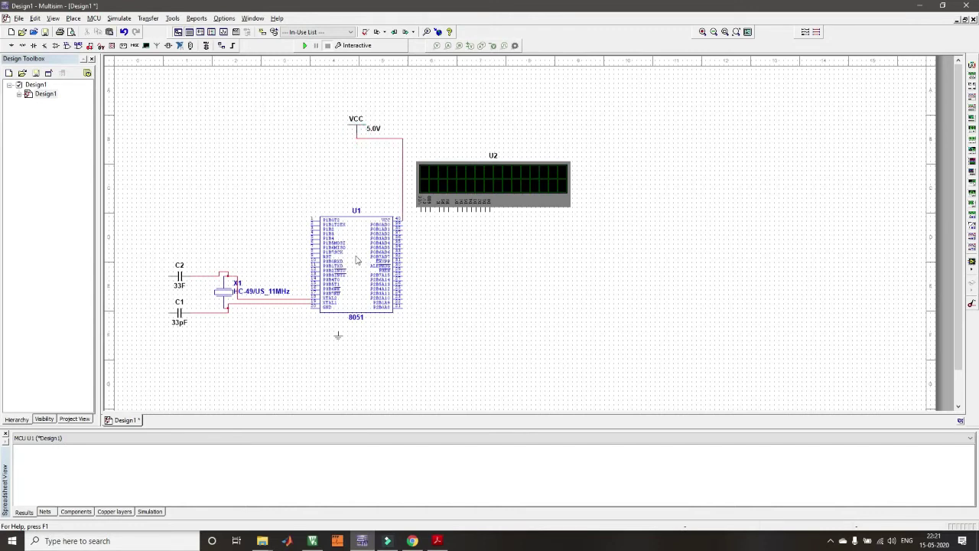
Move the ground symbol to the lower left of the 8051 and wire the GND and RST pins to it.
scroll(350, 265, "up", 3)
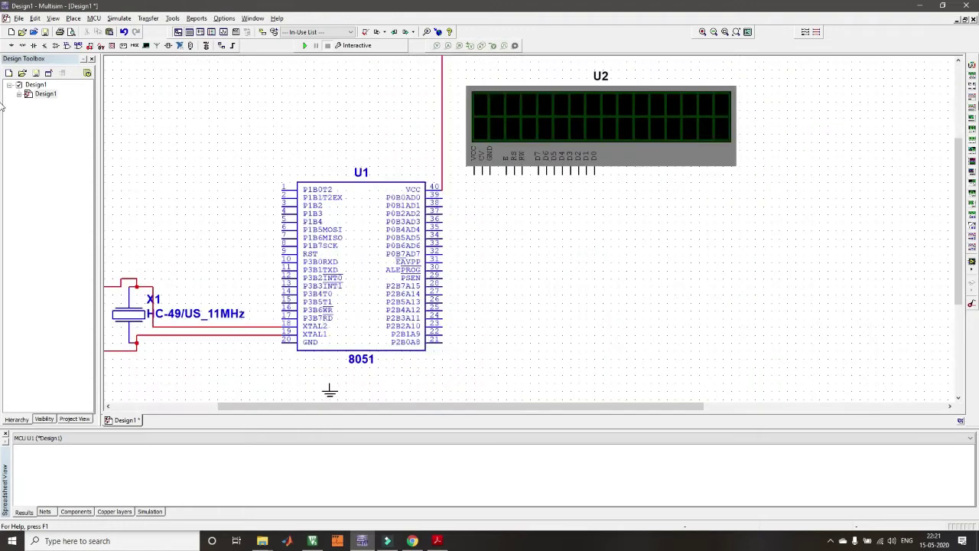
left_click_drag(955, 157, 955, 175)
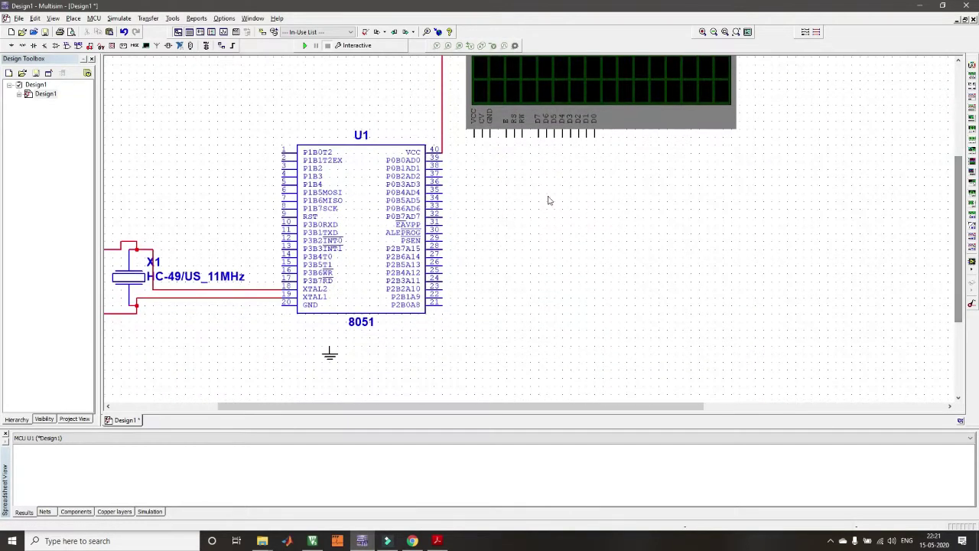
left_click_drag(329, 356, 233, 366)
left_click(283, 306)
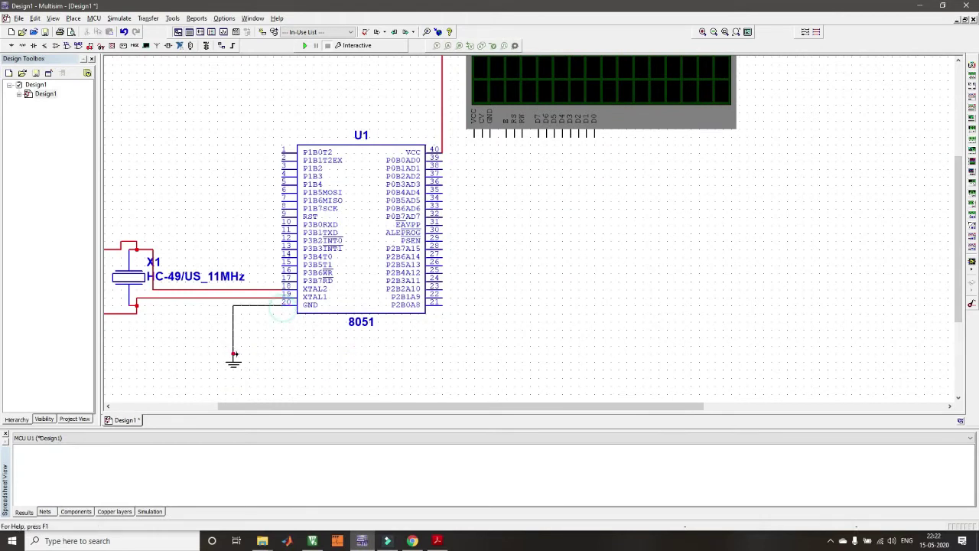
left_click(234, 354)
left_click(283, 217)
left_click(234, 306)
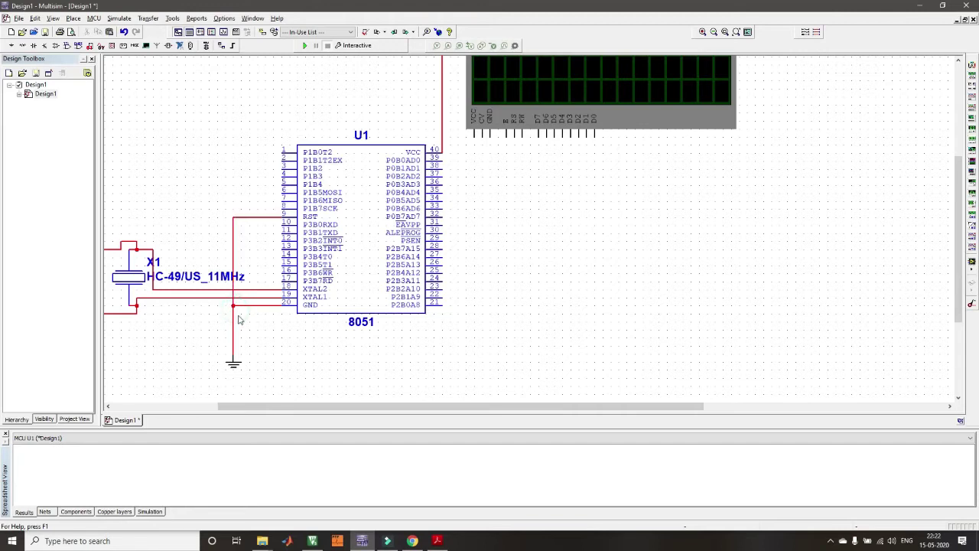
Wire the free left ends of capacitors C2 and C1 to the ground line below the 8051's GND pin.
left_click_drag(303, 409, 212, 411)
left_click(189, 250)
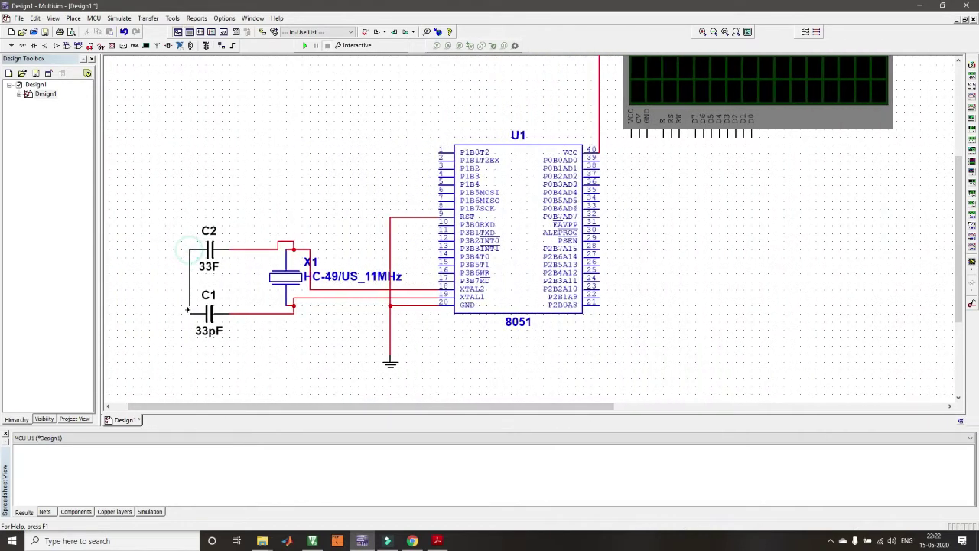
left_click(190, 314)
left_click(189, 311)
left_click(389, 337)
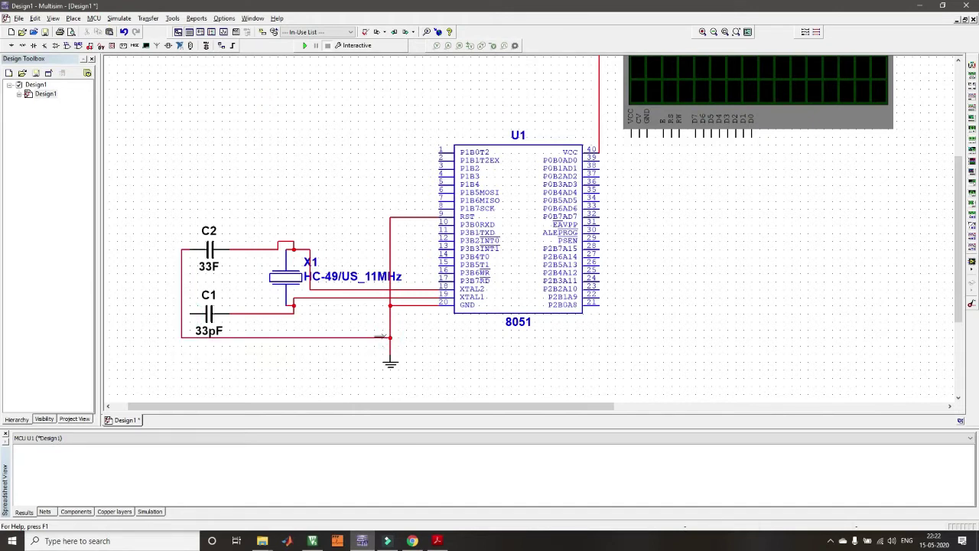
left_click(191, 314)
left_click(182, 313)
Shift the vertical segment of the XTAL2 wire right, clear of the crystal's label and close to the 8051.
left_click(310, 260)
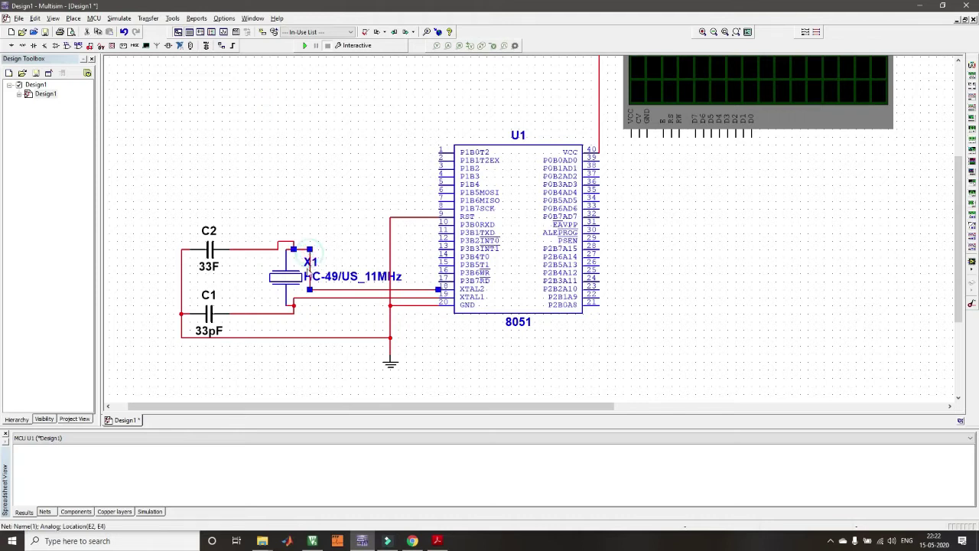
left_click_drag(309, 262, 375, 250)
left_click(377, 260)
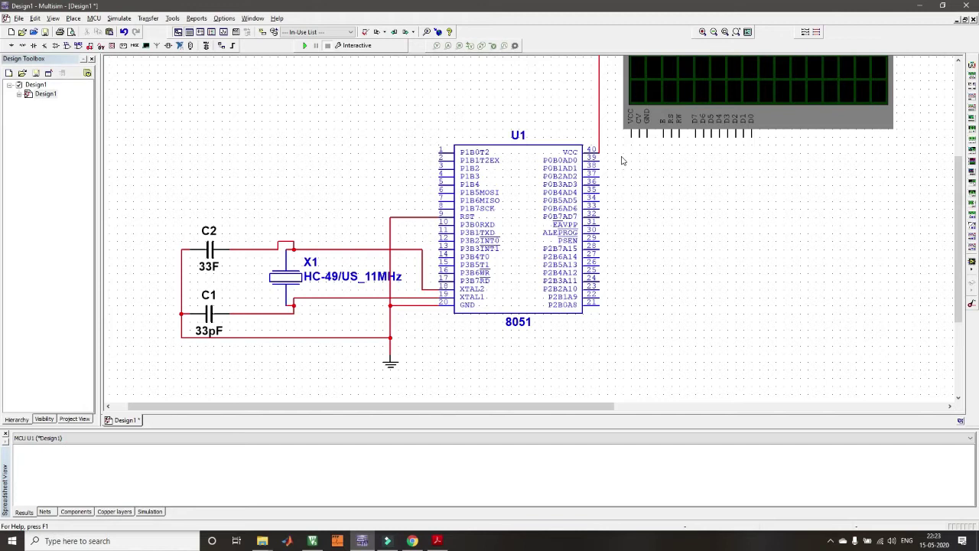
Wire the LCD's VCC and CV pins to the VCC line, and its GND pin to the ground line.
left_click_drag(957, 196, 958, 173)
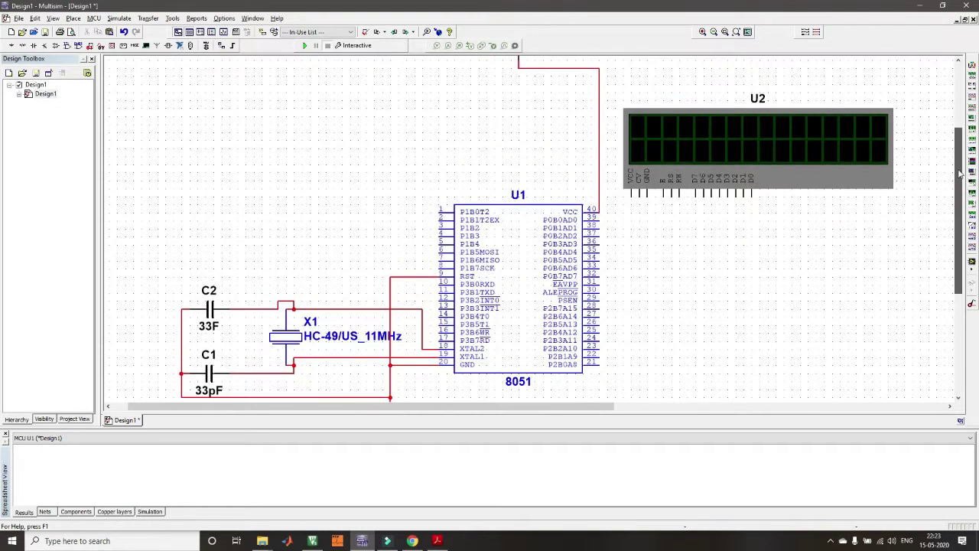
left_click(632, 195)
left_click(599, 188)
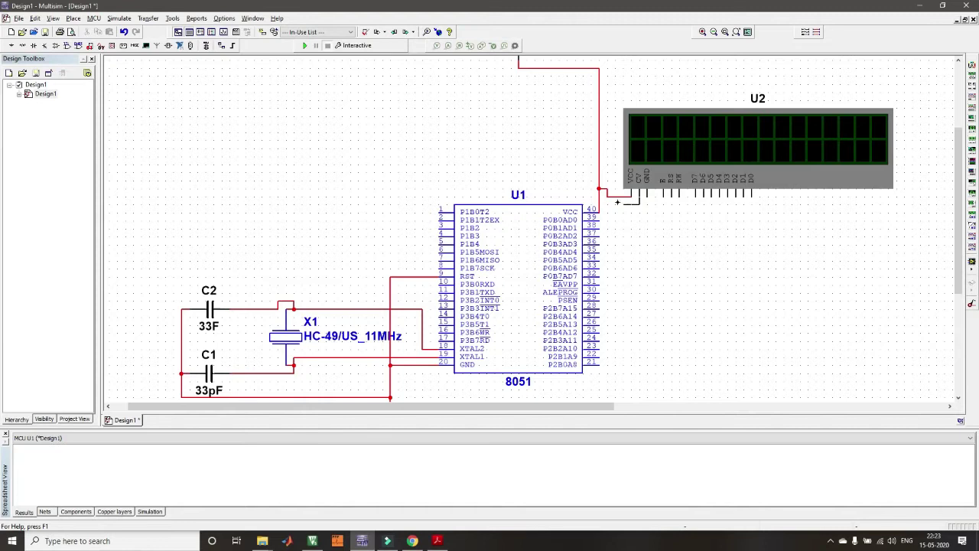
left_click(612, 197)
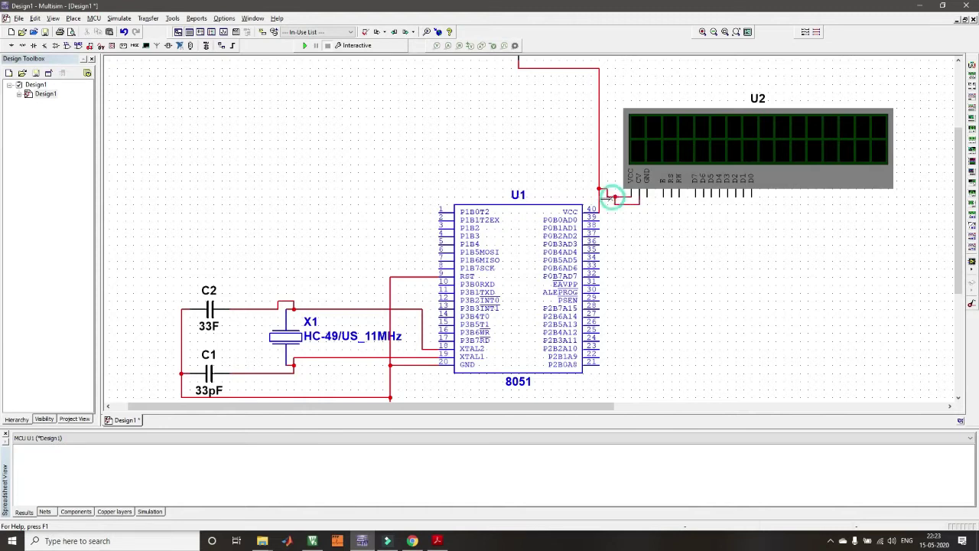
left_click(647, 195)
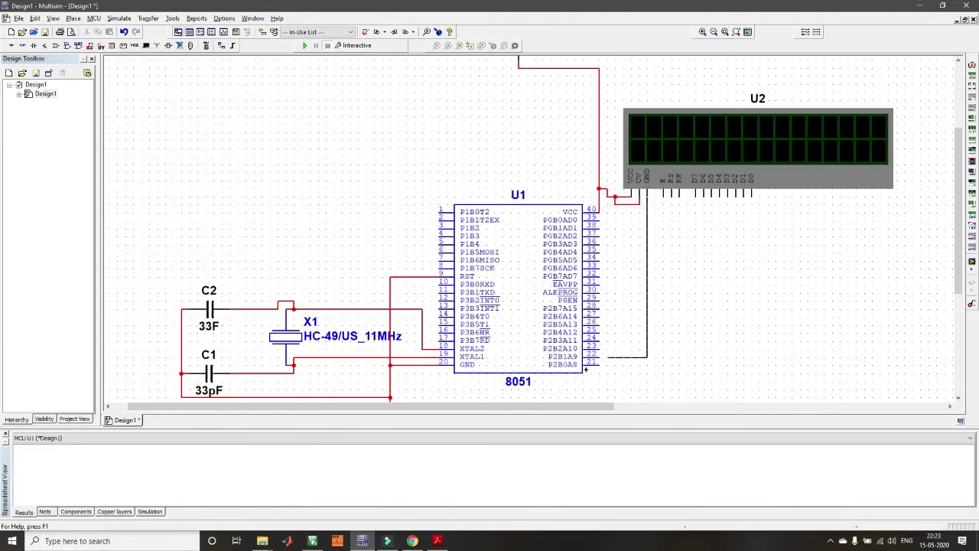
left_click(390, 396)
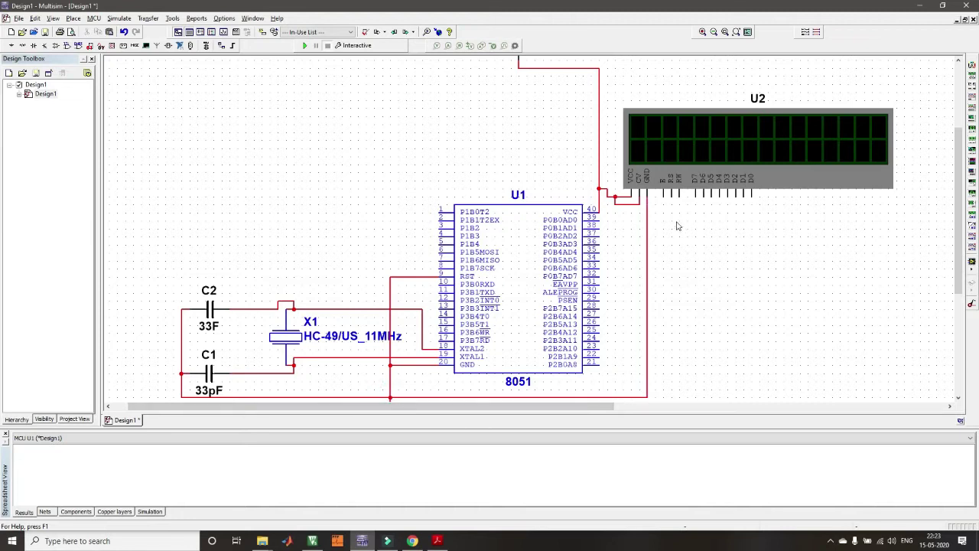
Wire 8051 pins P0B0AD0, P0B1AD1 and P0B2AD2 to the LCD's RS, RW and E pins respectively.
left_click(601, 221)
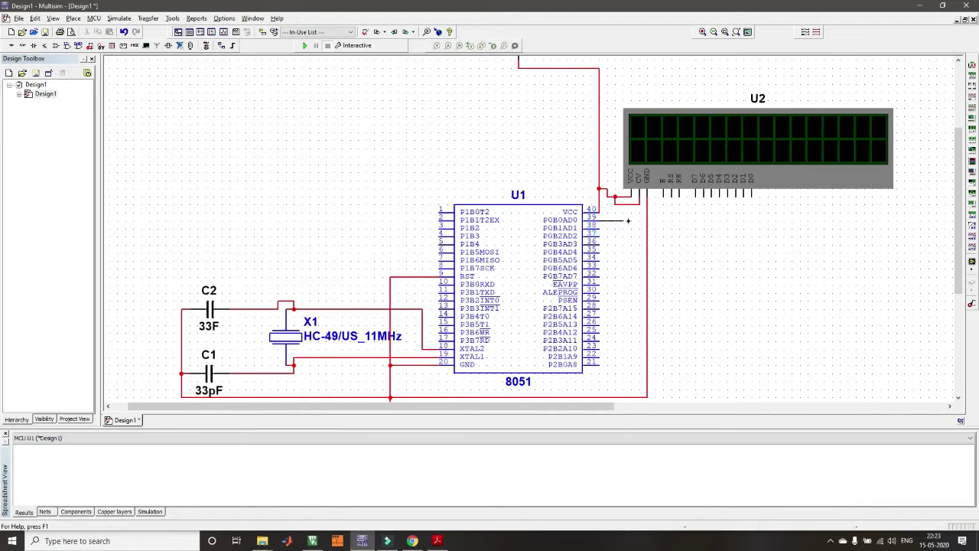
left_click(672, 197)
left_click(602, 227)
left_click(679, 198)
left_click(600, 236)
left_click(663, 198)
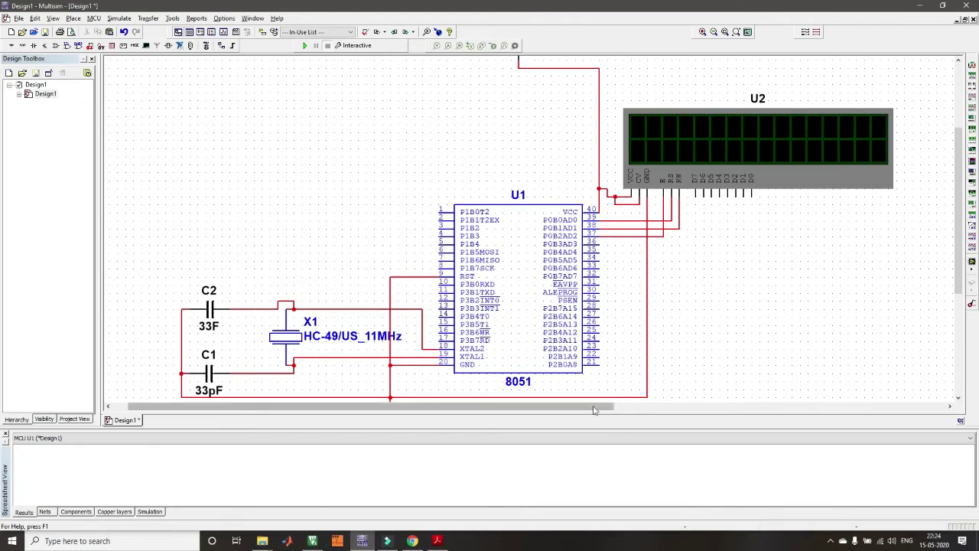
Wire 8051 pins P2B0A8 through P2B3A11 to LCD data pins D0 through D3 in order.
left_click(600, 365)
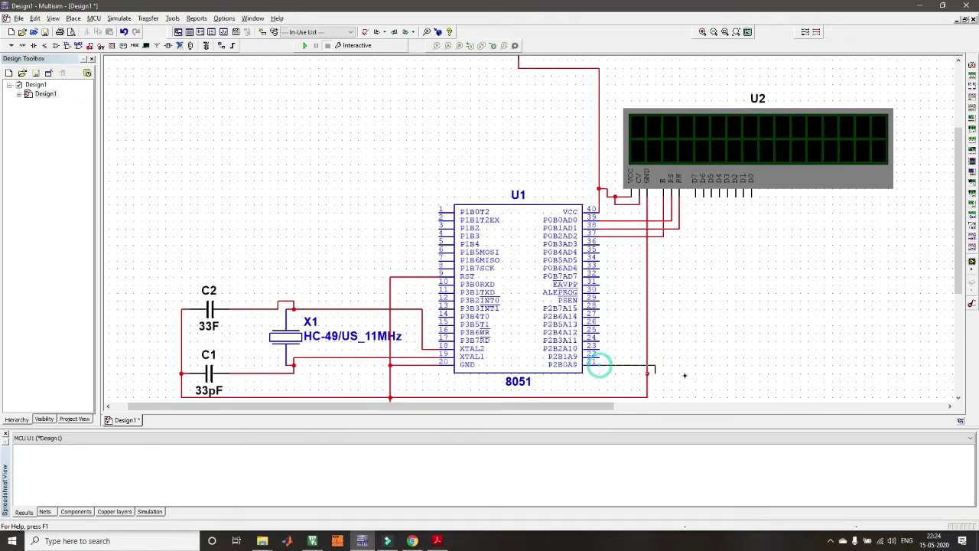
left_click(751, 197)
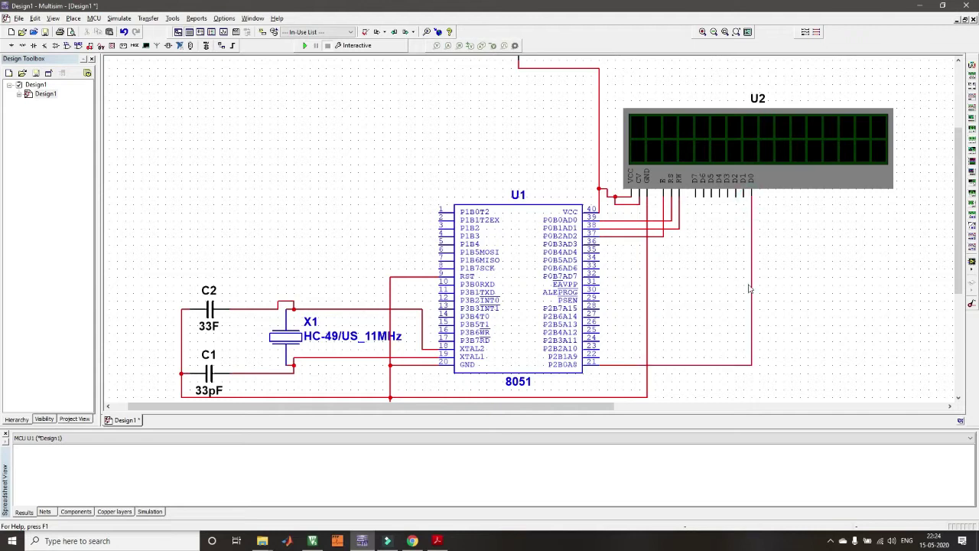
left_click(600, 357)
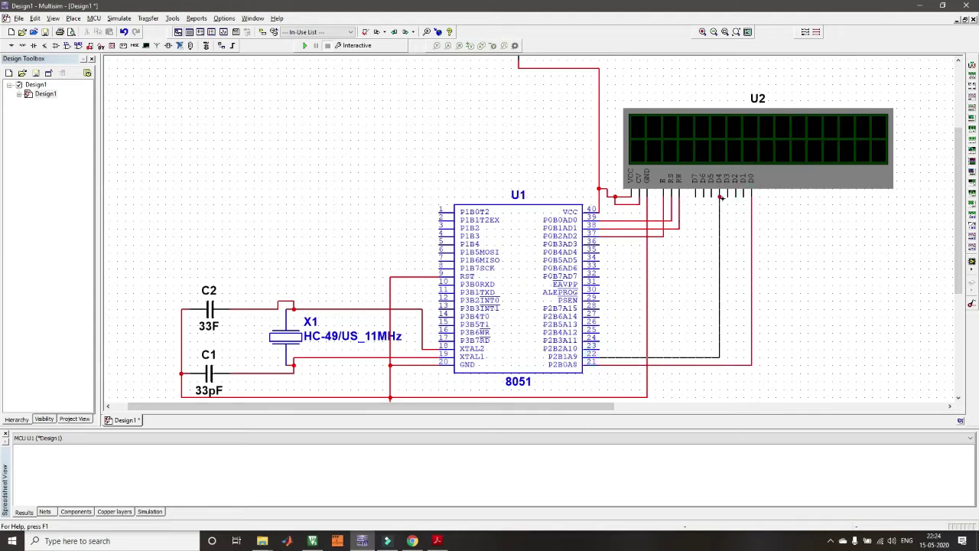
left_click(743, 196)
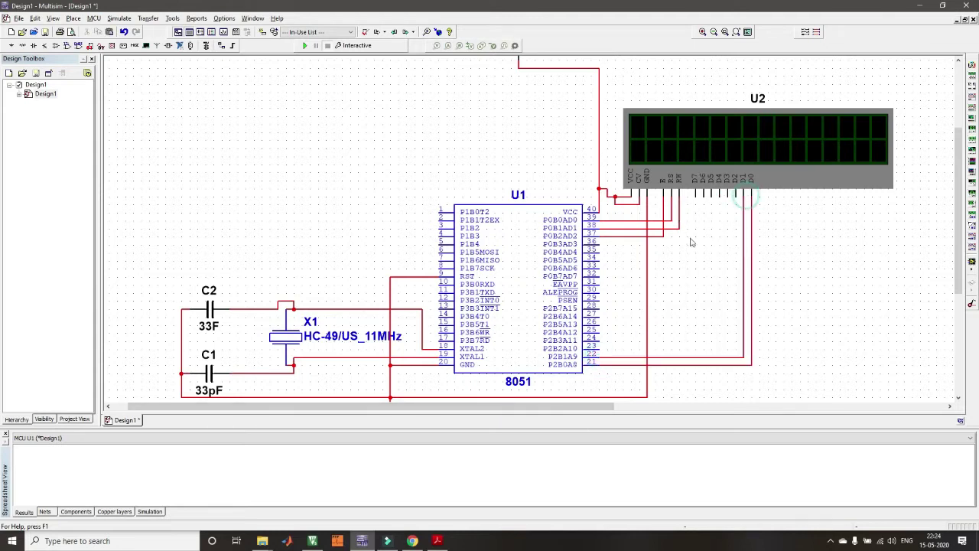
left_click(599, 349)
left_click(736, 196)
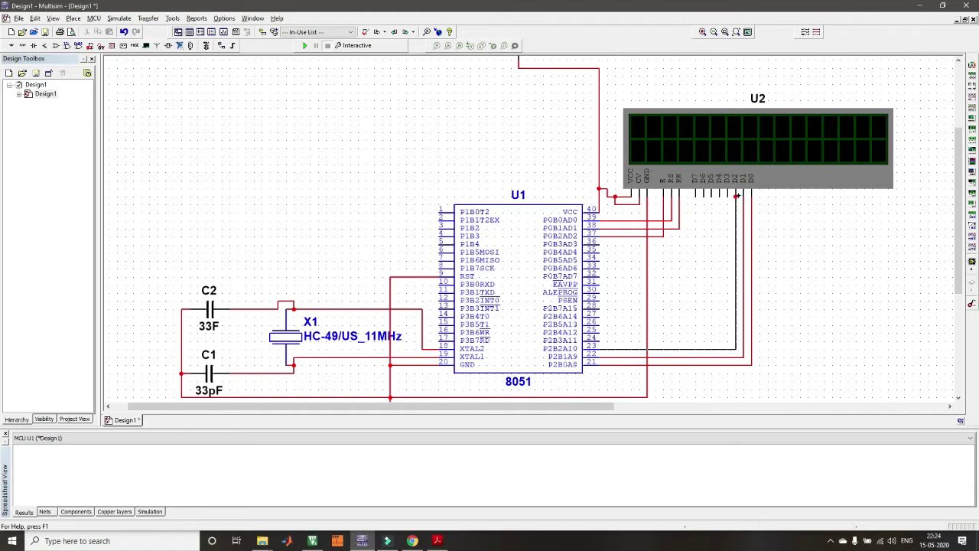
left_click(600, 340)
left_click(728, 197)
Wire 8051 pins P2B4A12 through P2B7A15 to LCD data pins D4 through D7 in order.
left_click(600, 332)
left_click(720, 196)
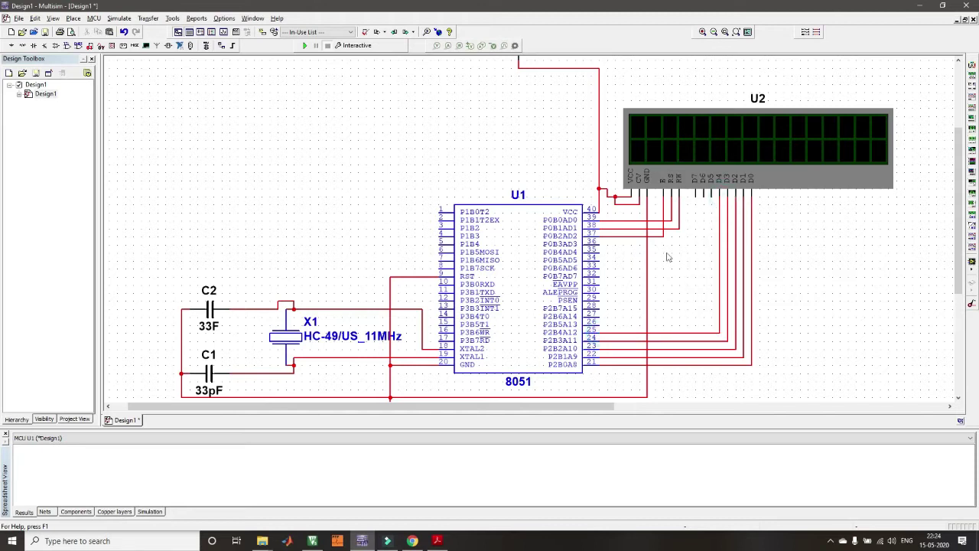
left_click(599, 324)
left_click(712, 196)
left_click(601, 316)
left_click(704, 196)
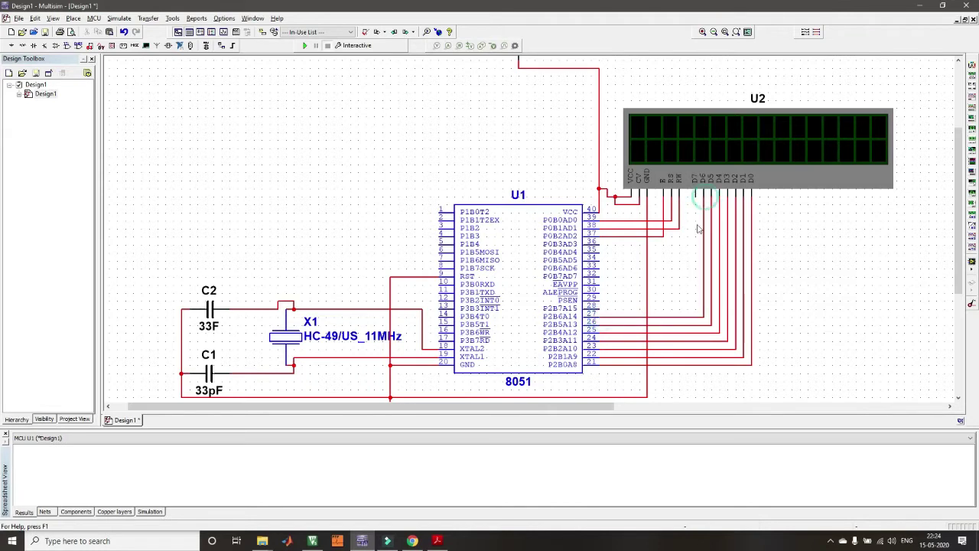
left_click(600, 309)
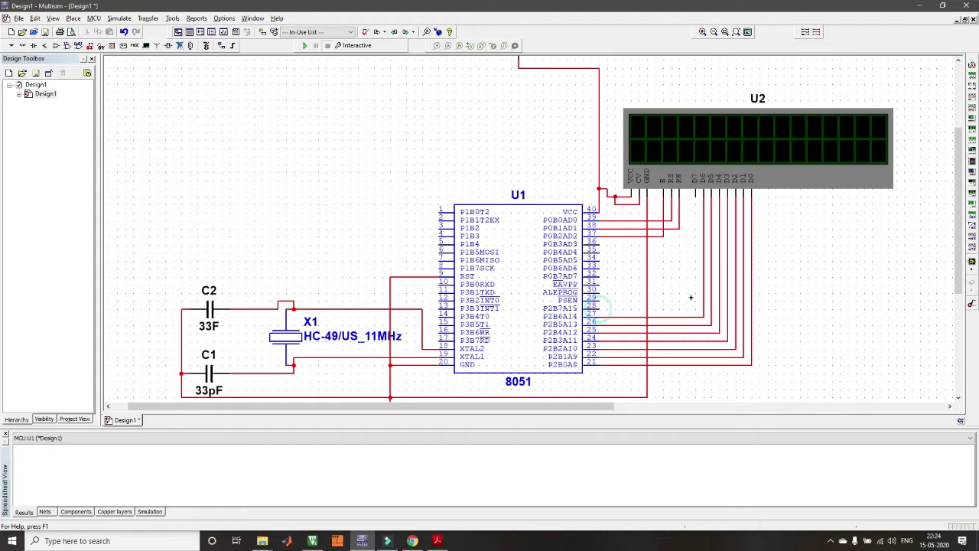
left_click(698, 197)
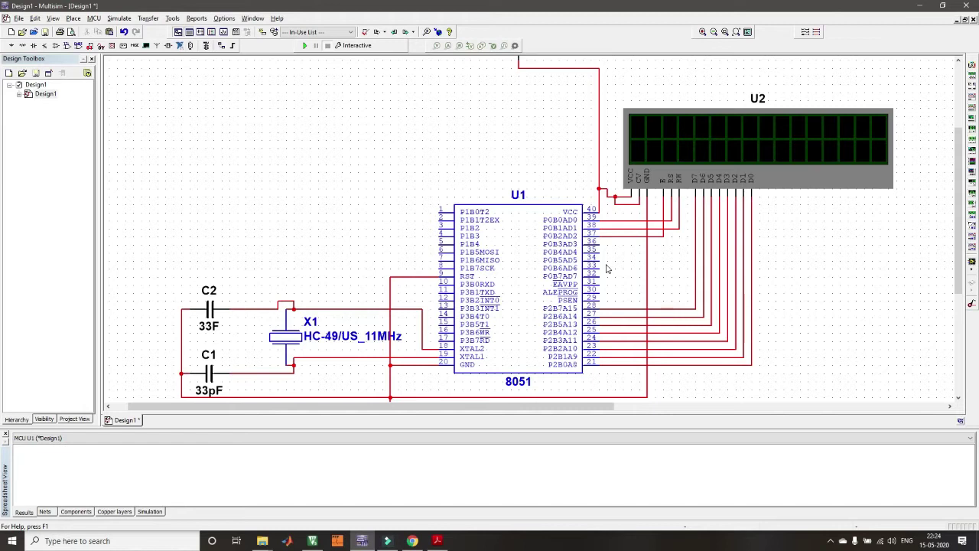
Choose the 3Line_Bussed resistor pack from the RPACK family of the Basic component group.
right_click(366, 93)
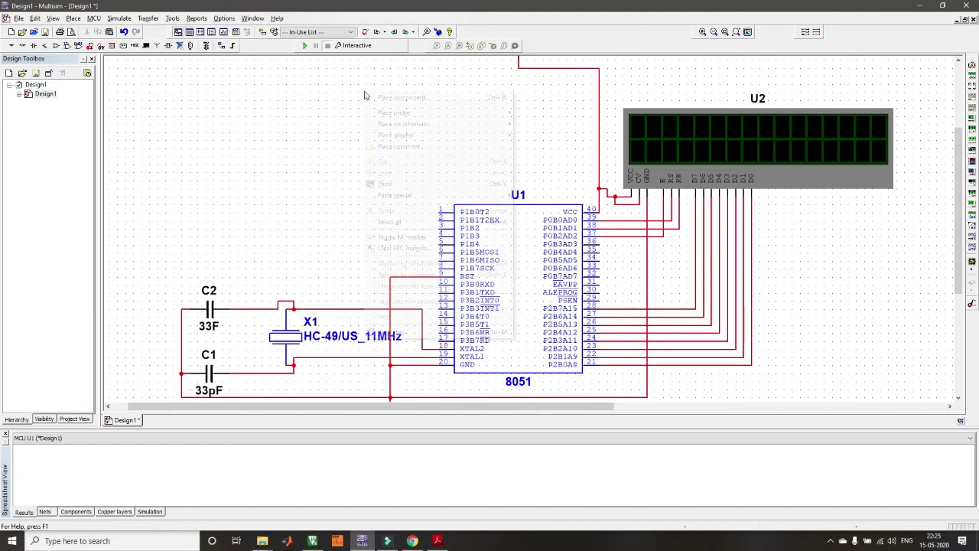
left_click(390, 97)
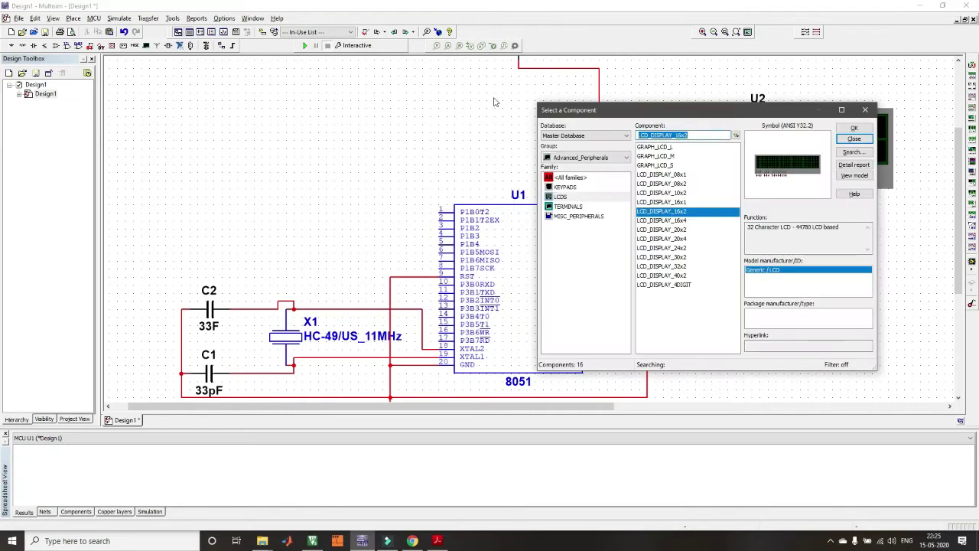
left_click(601, 159)
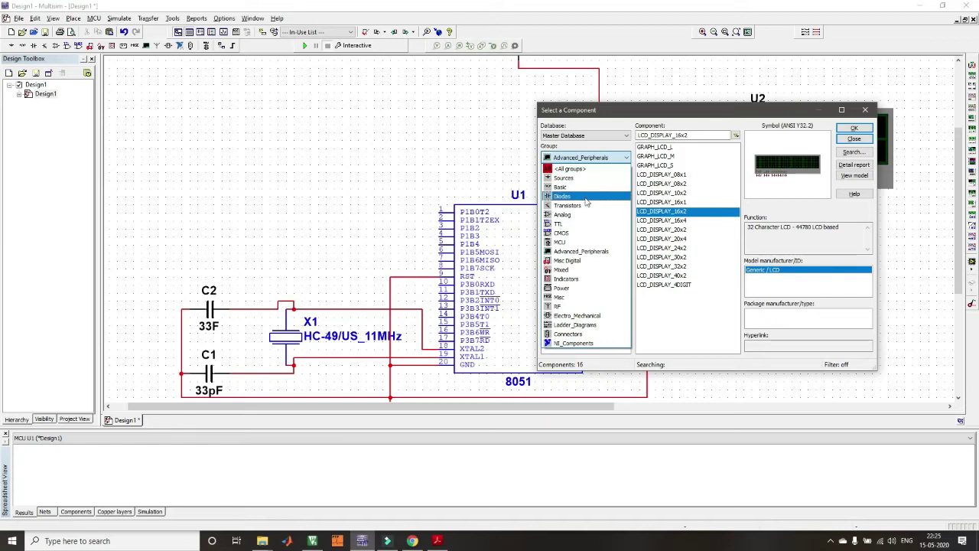
left_click(571, 188)
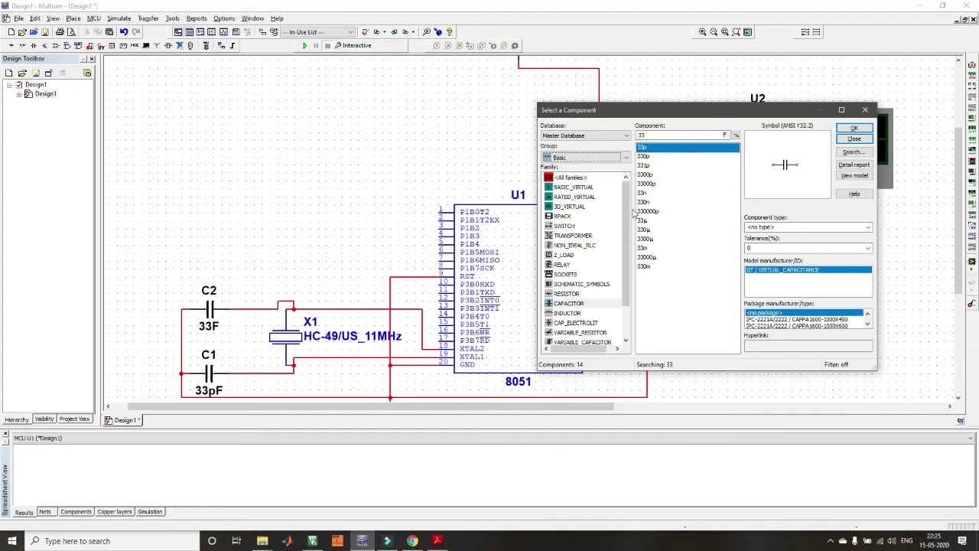
left_click(578, 294)
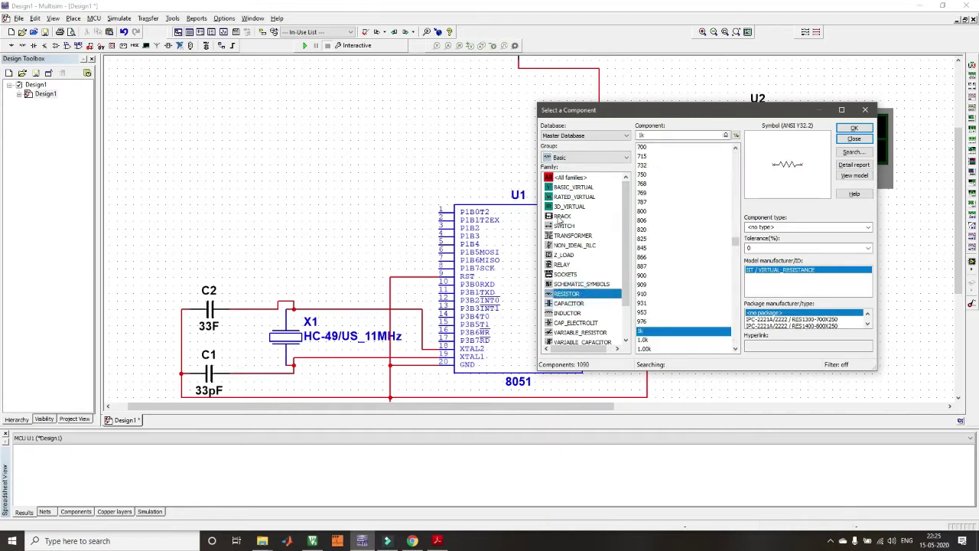
left_click(561, 217)
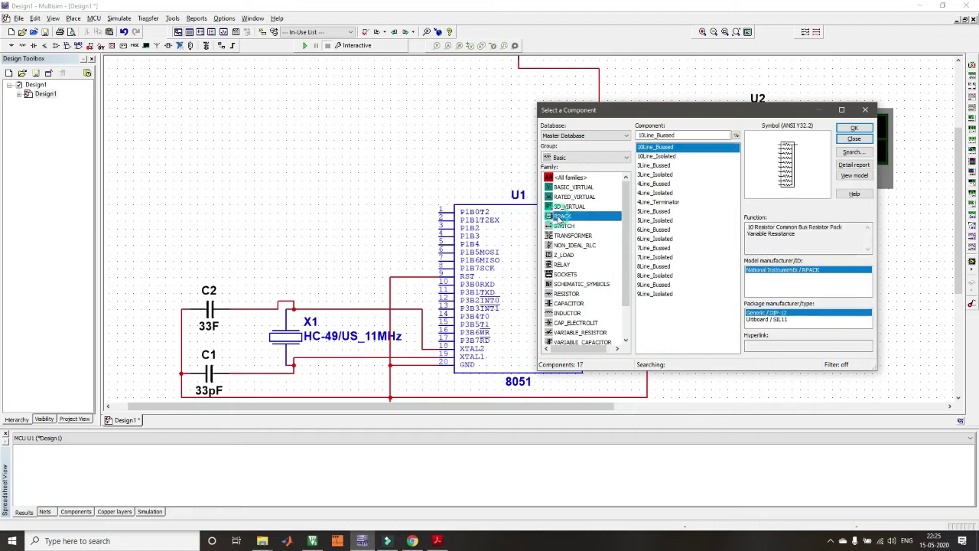
left_click(670, 175)
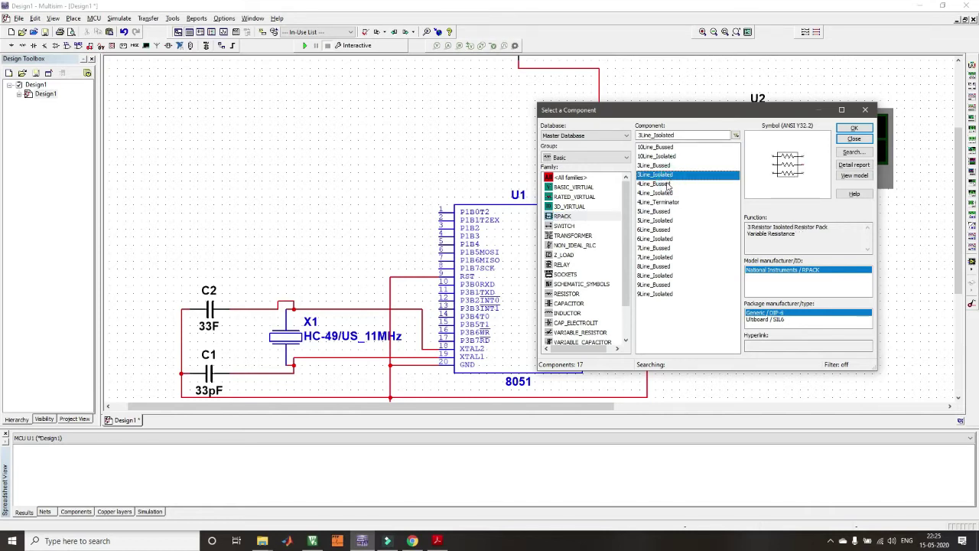
left_click(669, 184)
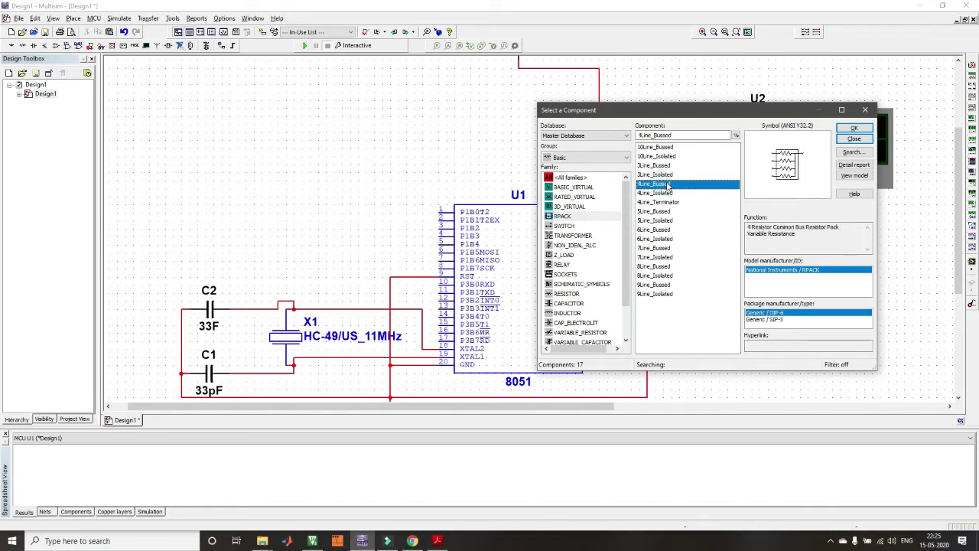
left_click(672, 194)
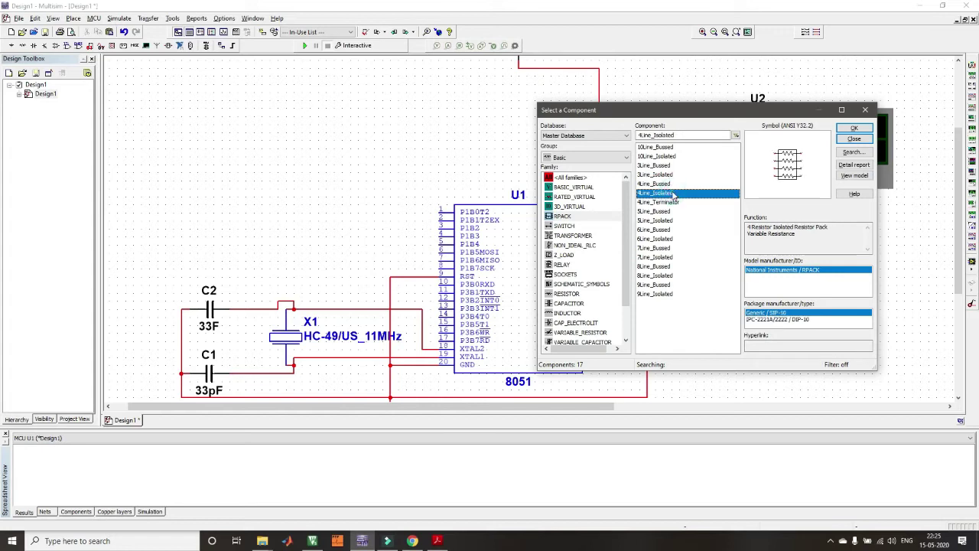
left_click(666, 185)
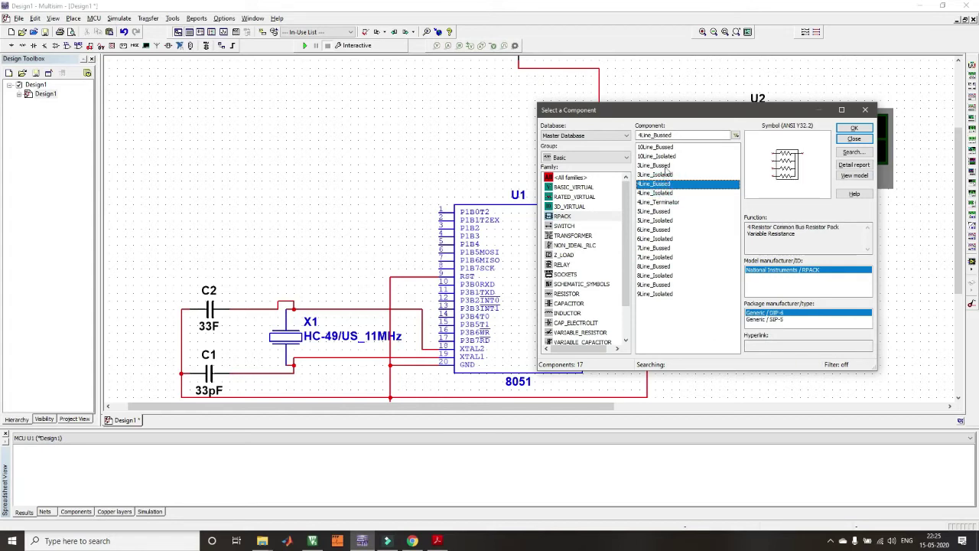
left_click(665, 165)
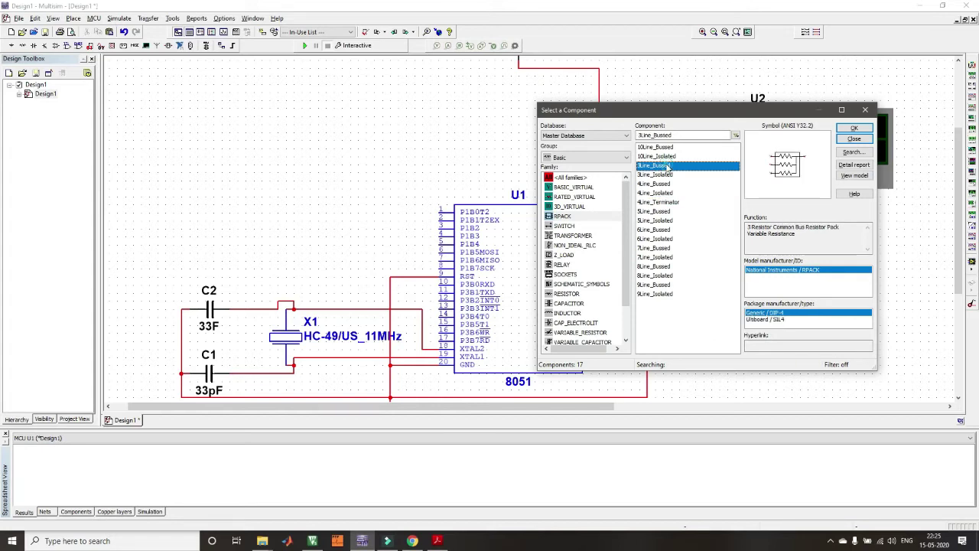
Place the resistor pack above the 8051, rotated so its three separate pins face down, and wire its common pin to the VCC line.
left_click(853, 128)
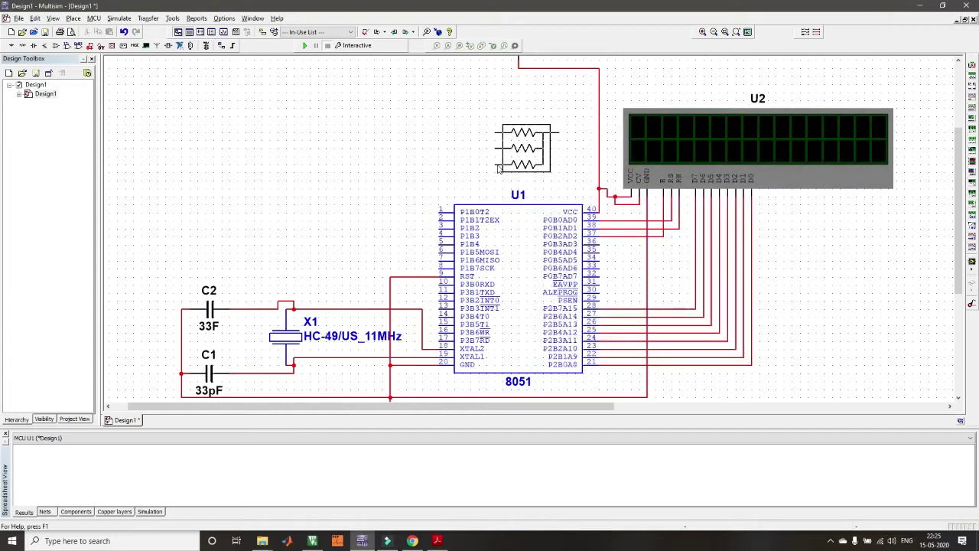
key("ctrl+r")
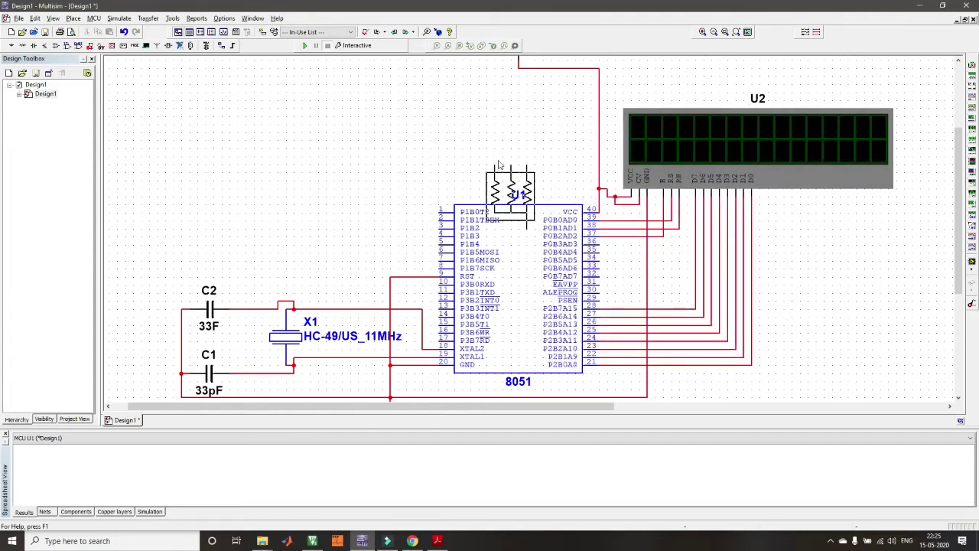
key("ctrl+r")
key("ctrl+r")
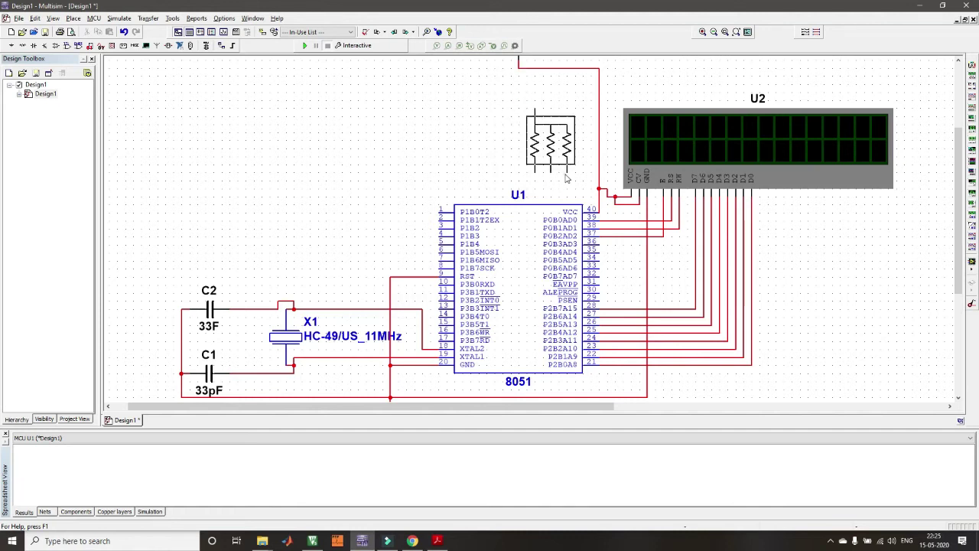
left_click(566, 177)
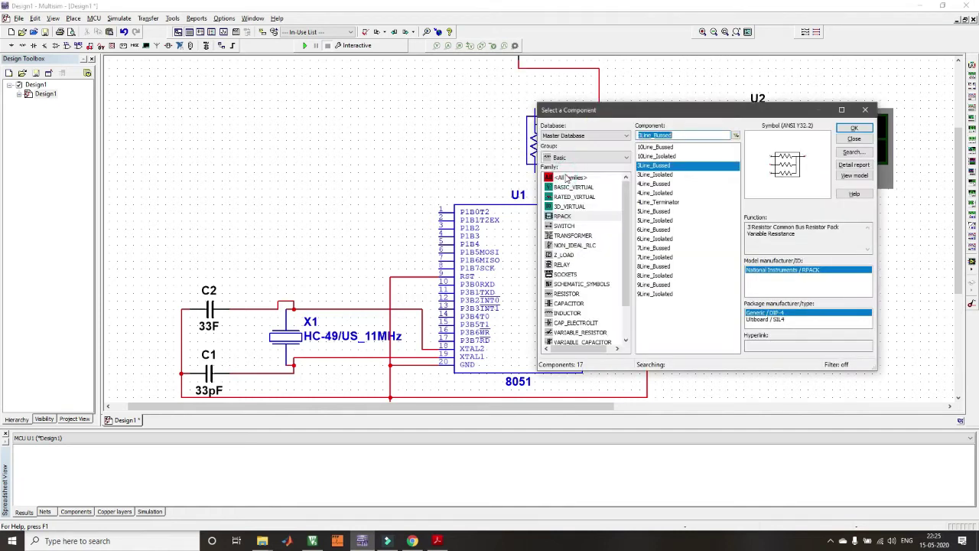
left_click(855, 139)
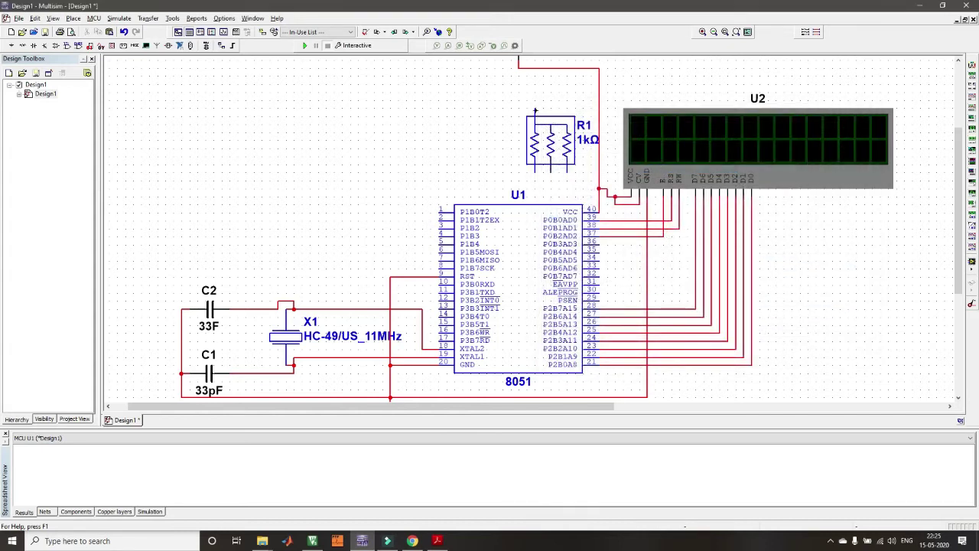
left_click(536, 110)
left_click(534, 67)
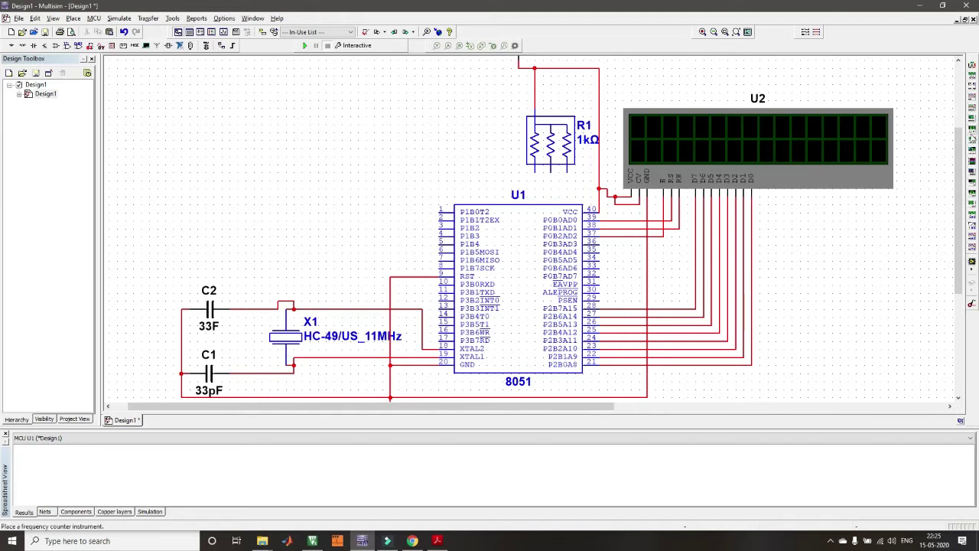
Try to wire the resistor pack's right-hand lower pin to the 8051's P0B2AD2 line, and undo that wire.
left_click_drag(960, 148, 961, 131)
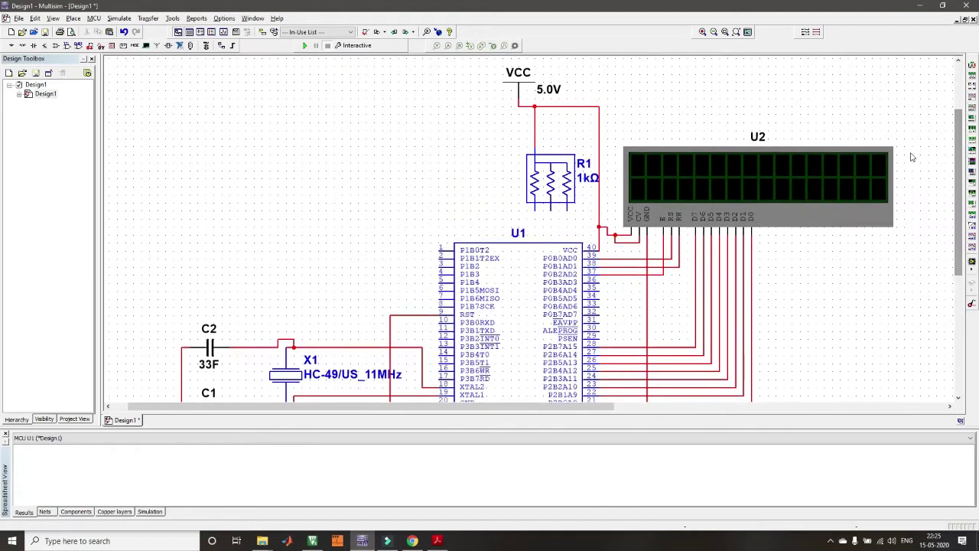
left_click(566, 208)
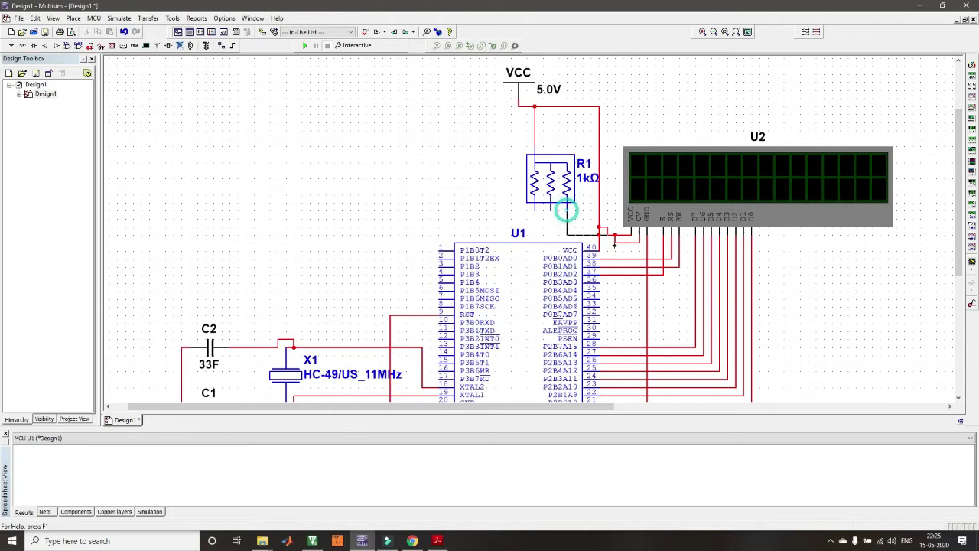
left_click(615, 274)
key("Escape")
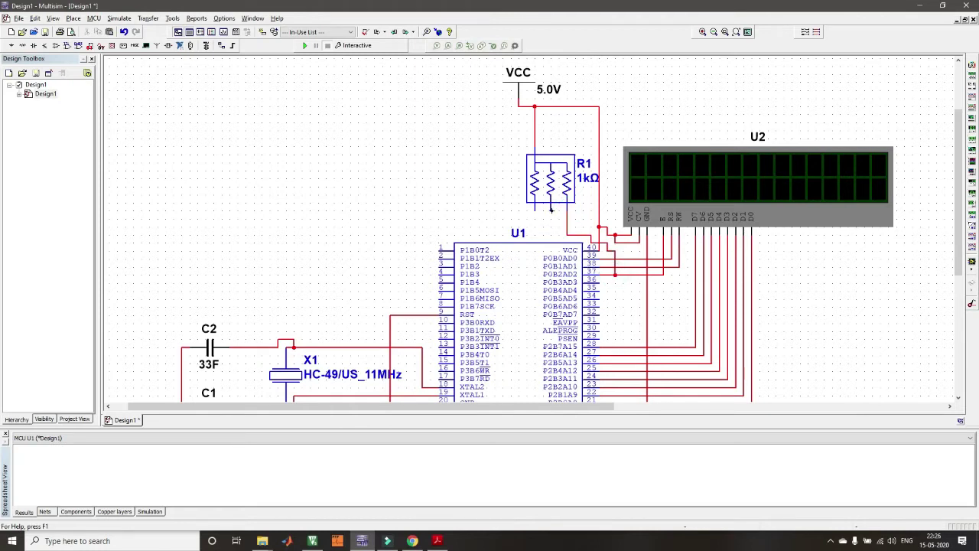
key("ctrl+z")
Wire the resistor pack's lower pins, from left to right, to the 8051's P0B2AD2, P0B1AD1 and P0B0AD0 lines.
left_click(534, 208)
left_click(607, 273)
left_click(551, 207)
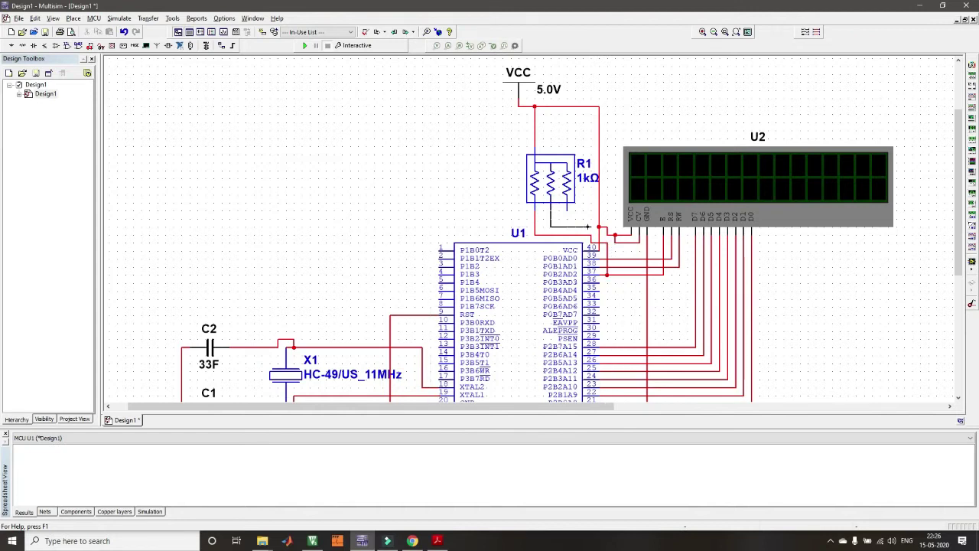
key("ctrl+z")
left_click(551, 207)
left_click(614, 267)
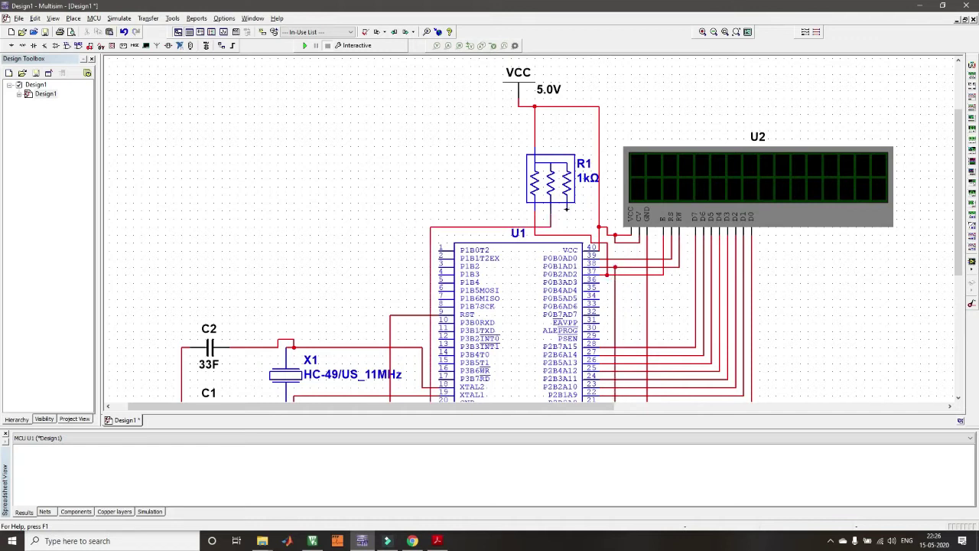
left_click(567, 208)
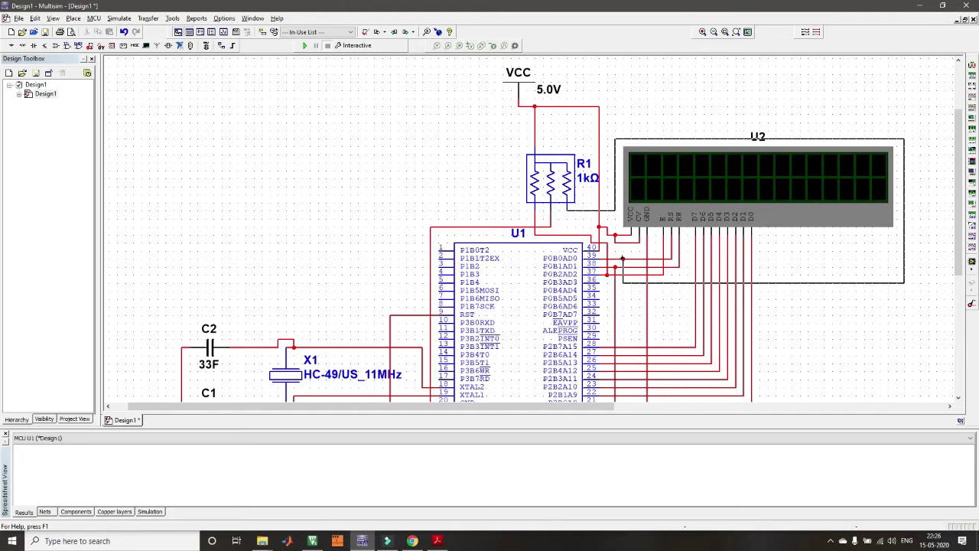
left_click(622, 259)
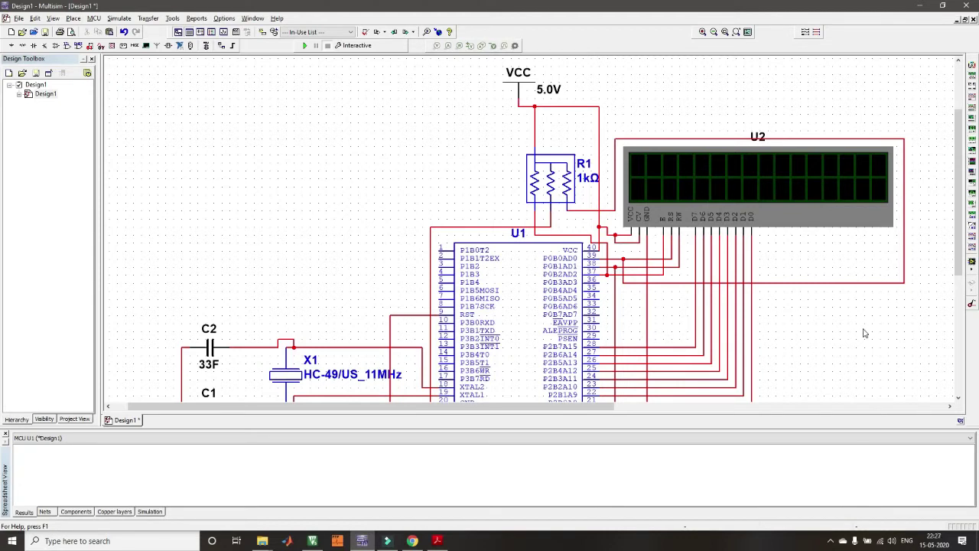
Save the finished circuit as a Multisim 14 design named lcd_interface.
left_click_drag(956, 232, 957, 233)
scroll(837, 266, "down", 2)
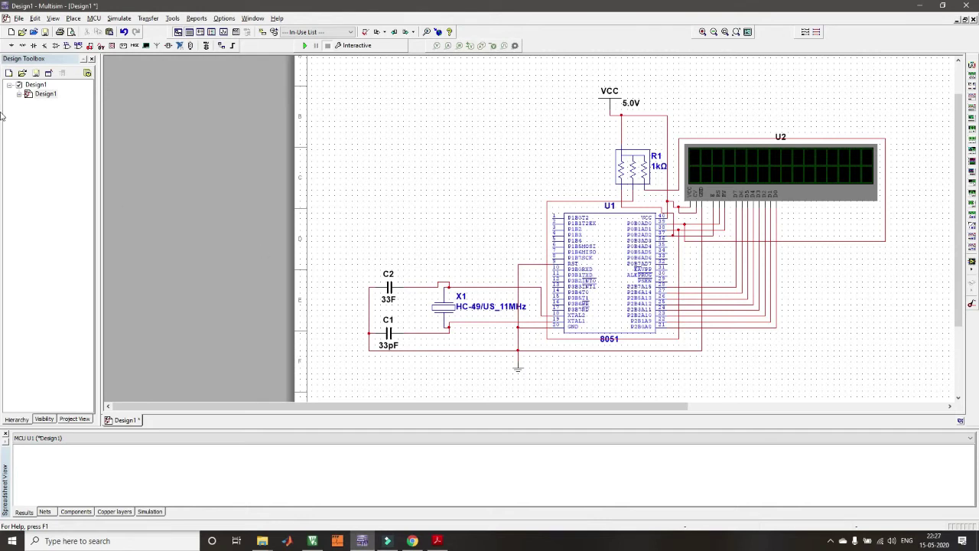
left_click(45, 33)
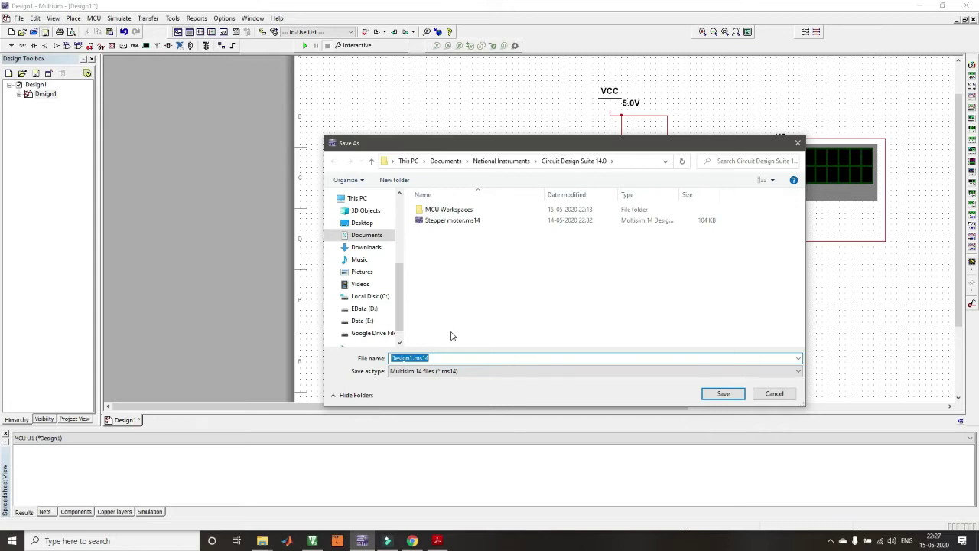
key("BackSpace")
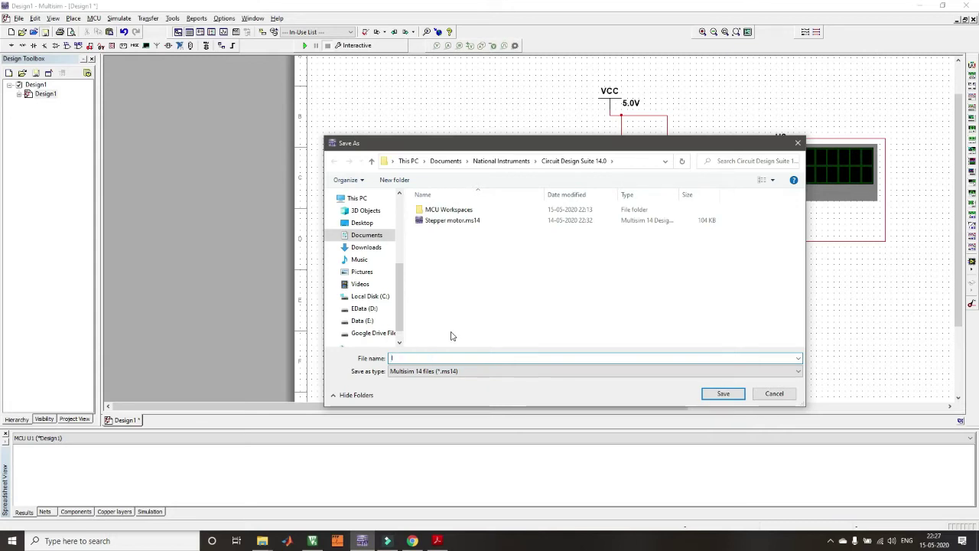
type("lcd_interface")
left_click(723, 393)
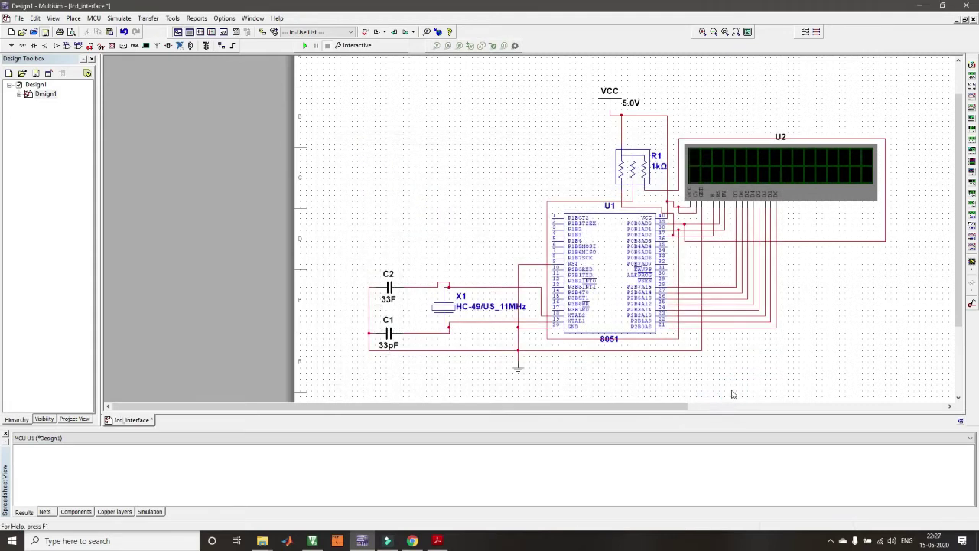
Expand the lcd_interface design hierarchy down to the project inside its MCU workspace.
left_click(17, 97)
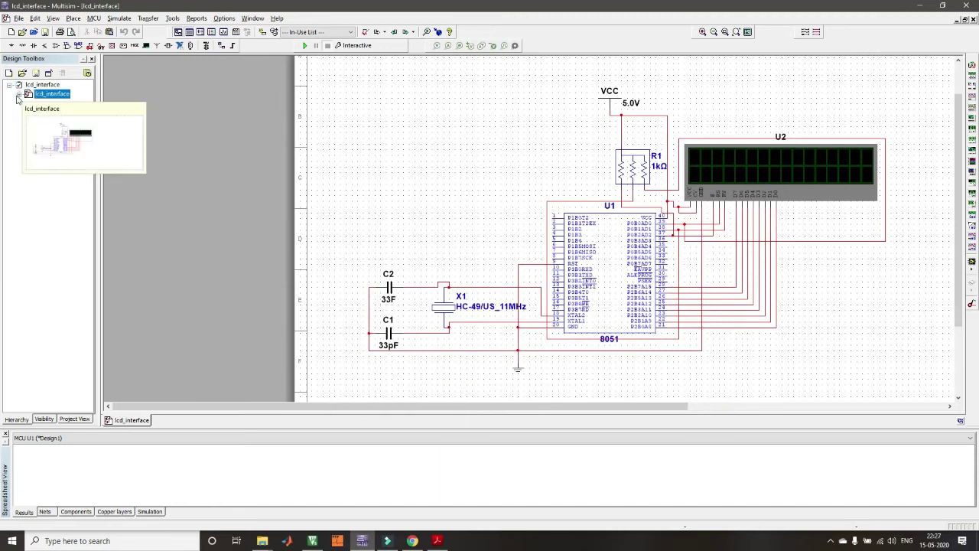
left_click(19, 94)
left_click(31, 104)
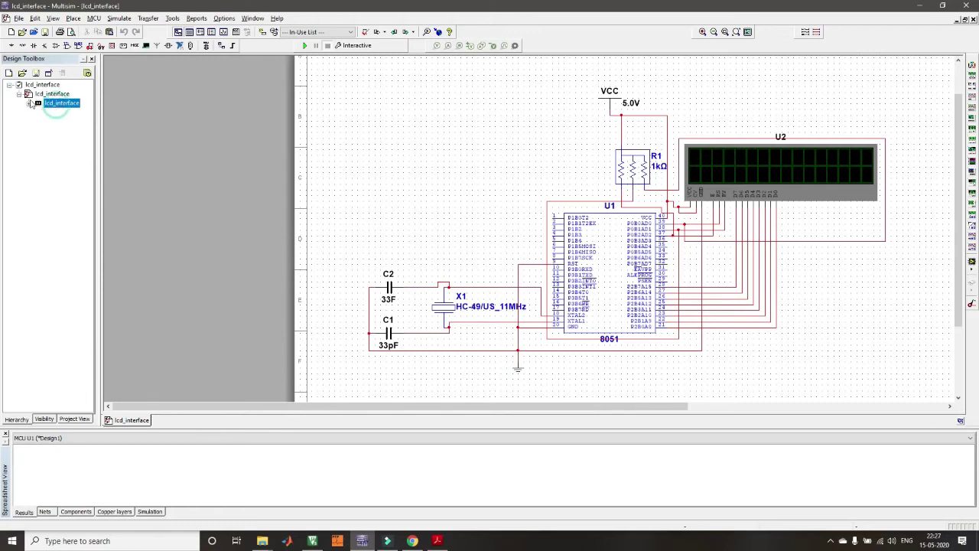
left_click(28, 103)
left_click(71, 111)
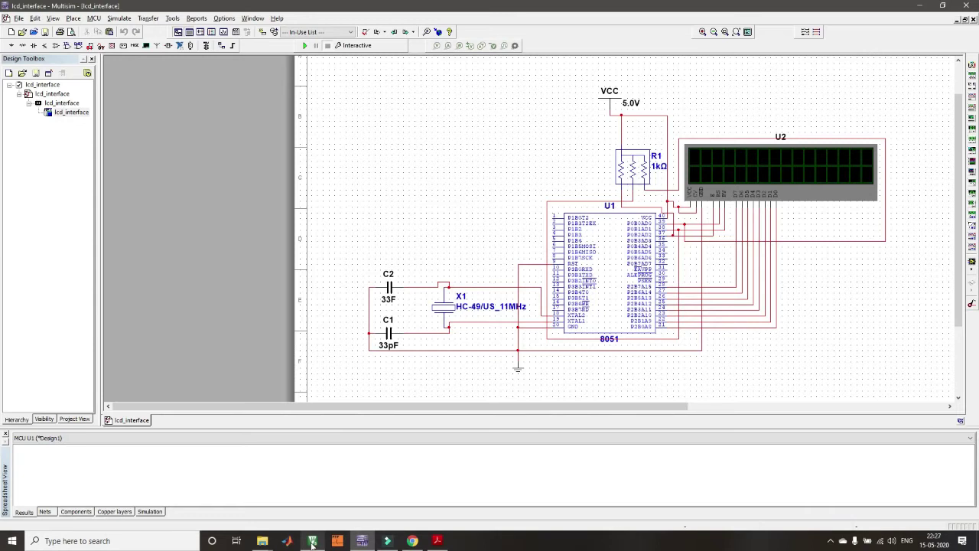
Switch to Keil µVision and create a new project named lcd_interface in the Keil documents folder.
mouse_move(312, 544)
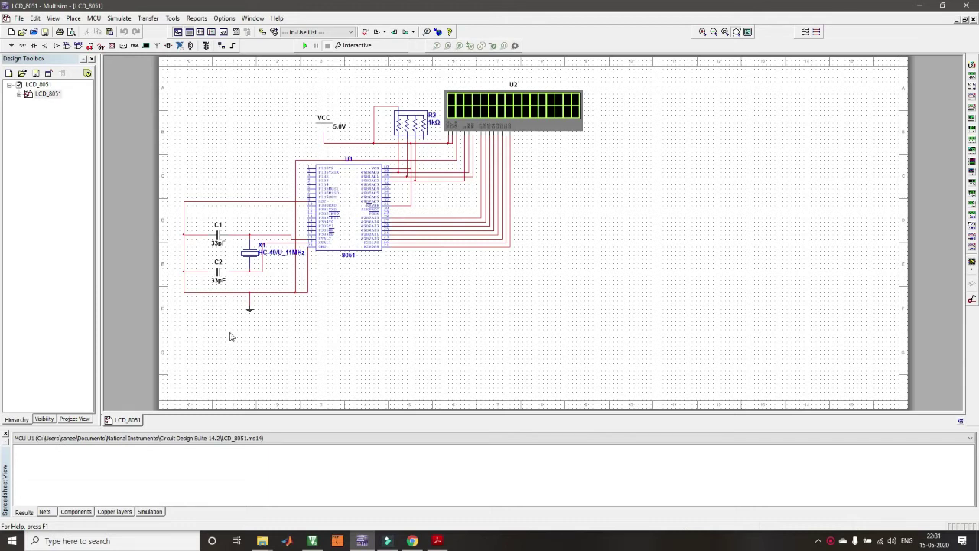
mouse_move(313, 543)
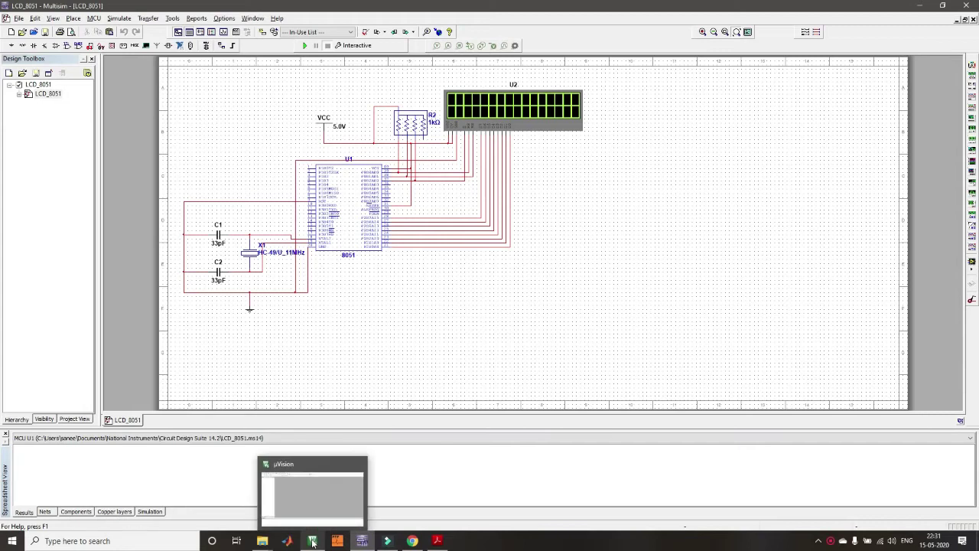
left_click(313, 543)
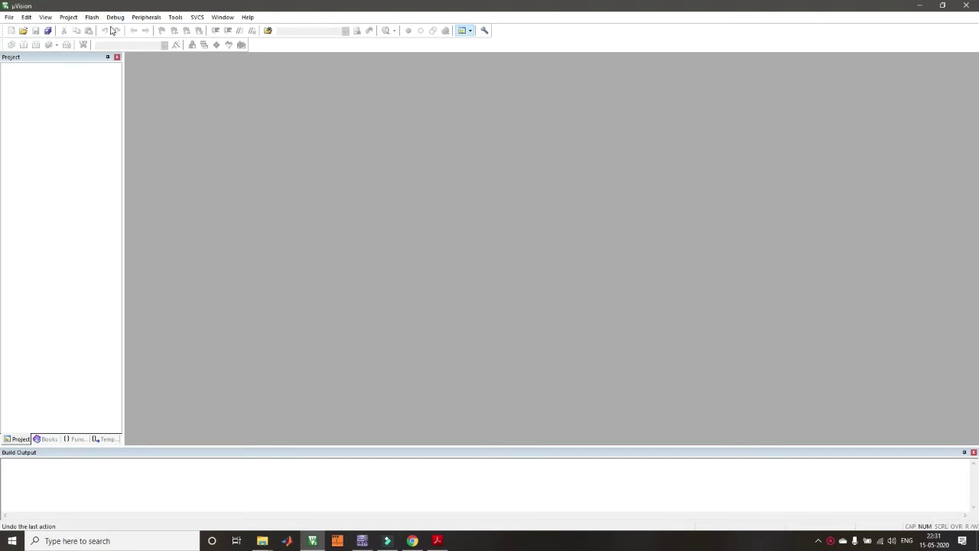
left_click(68, 18)
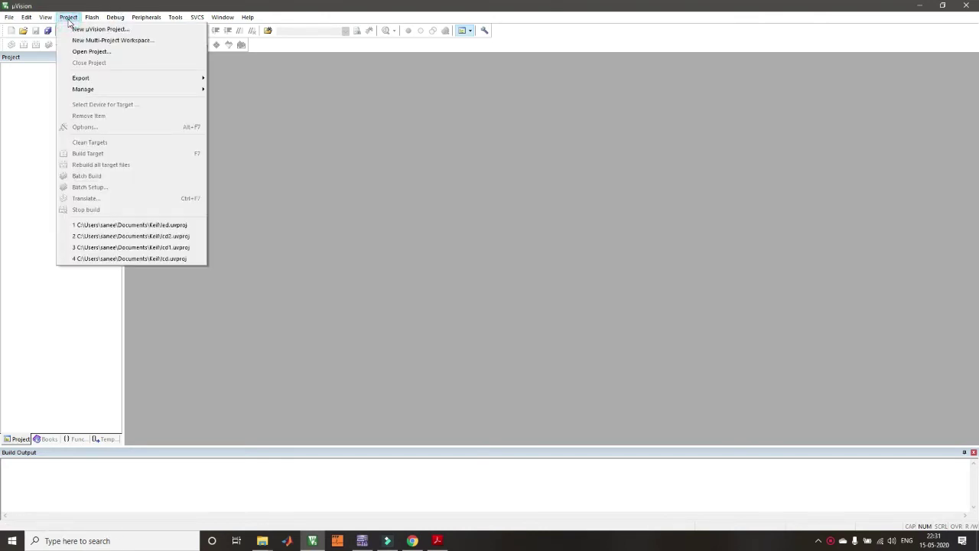
left_click(74, 29)
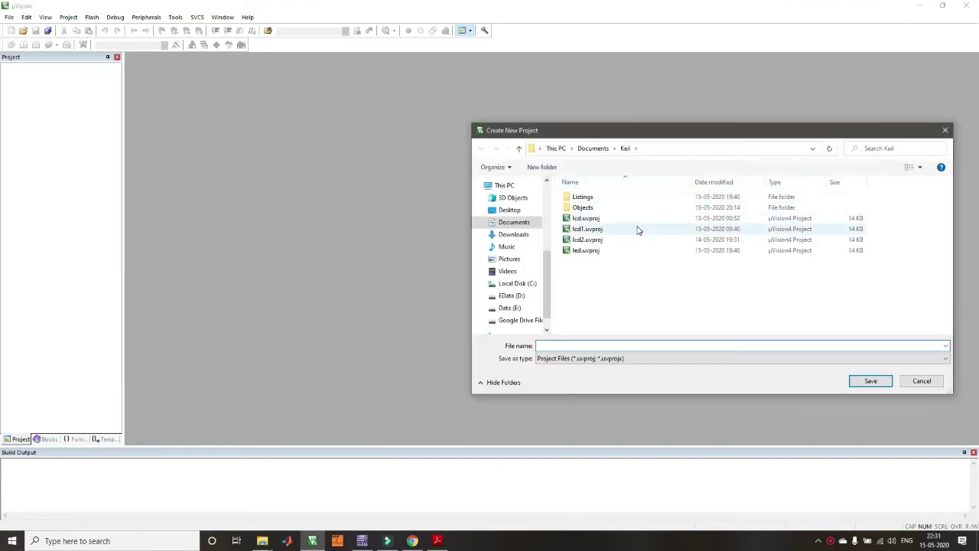
left_click(549, 345)
type("lcd")
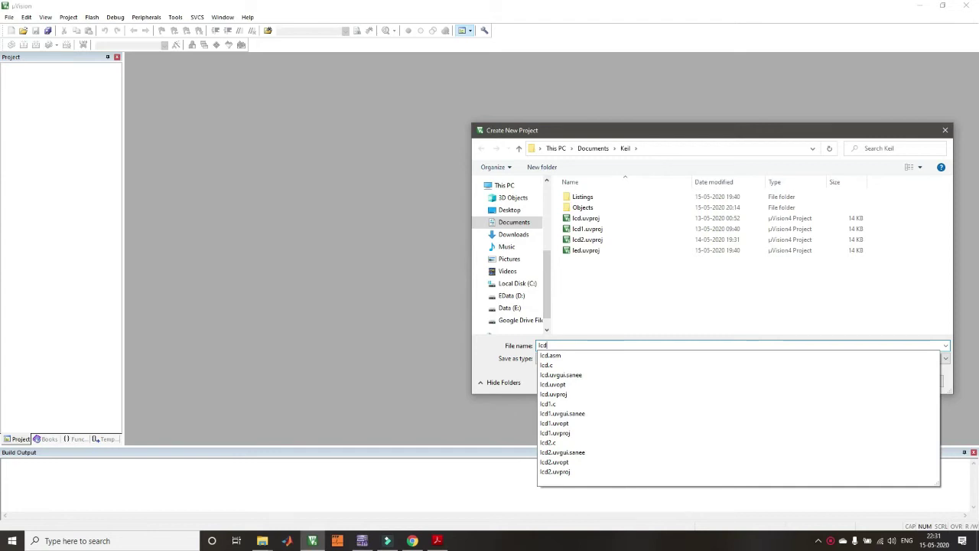
type("_interface")
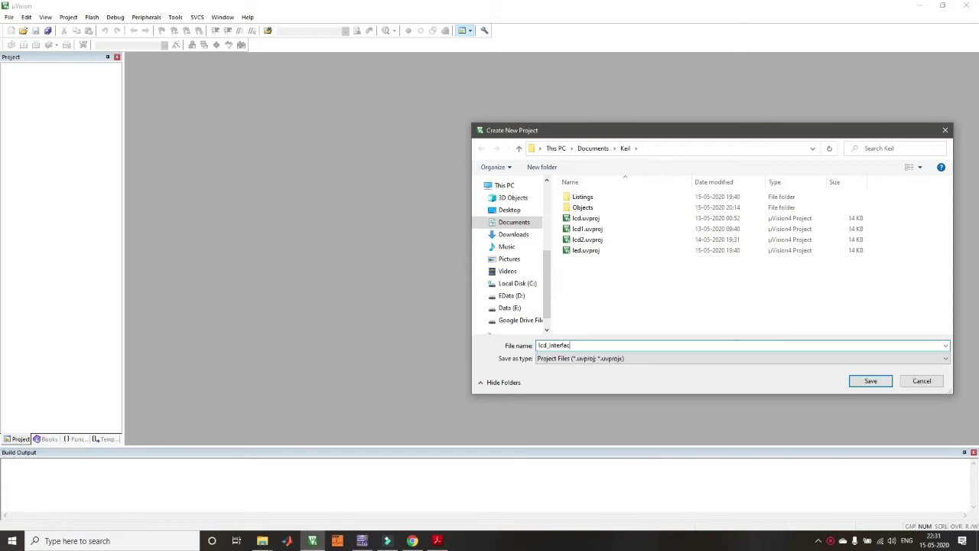
left_click(860, 381)
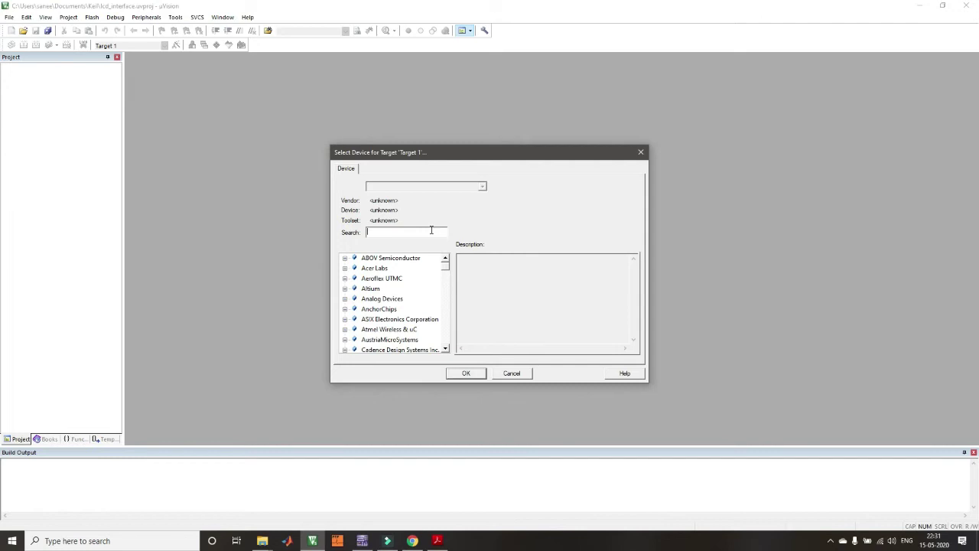
Choose the Microchip AT89S51 as the project's target device and decline adding STARTUP.A51 to the project.
type("89")
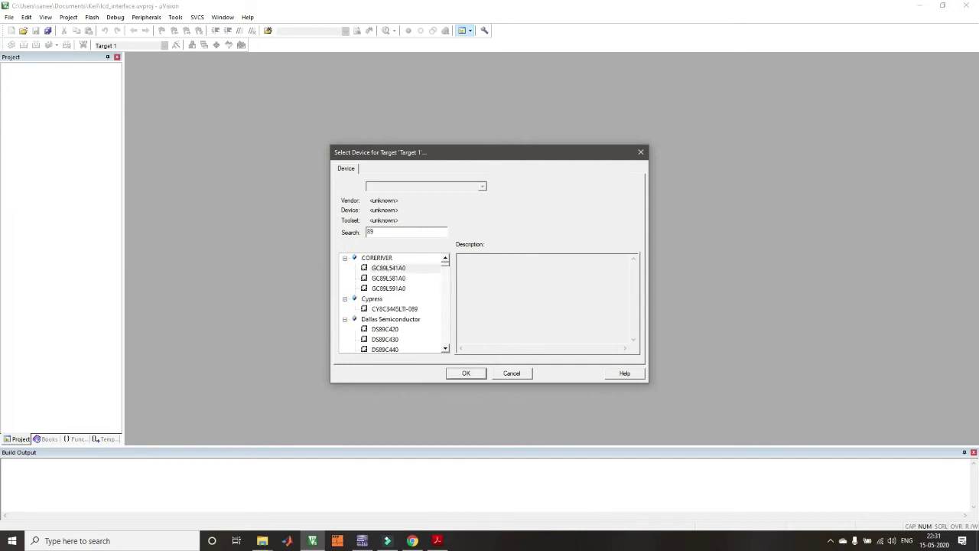
type("s")
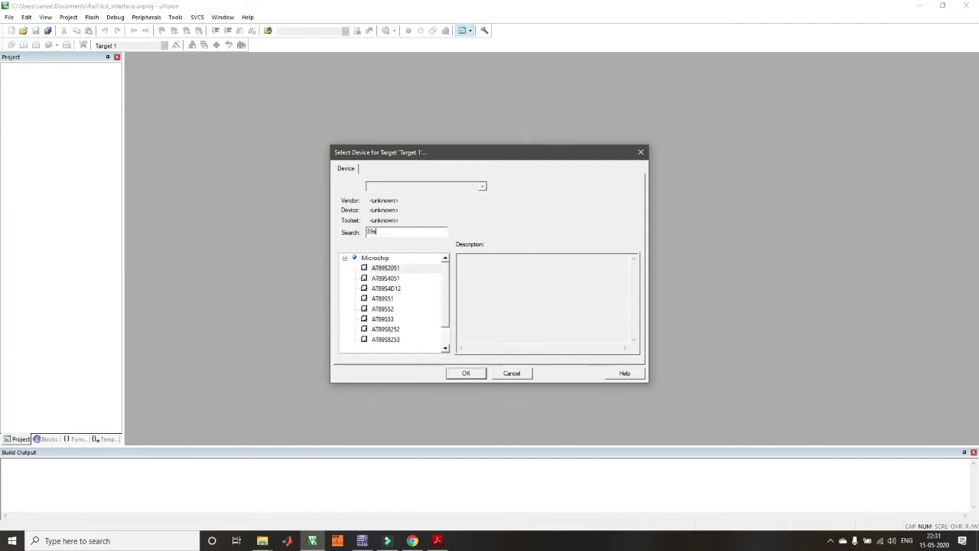
left_click(375, 298)
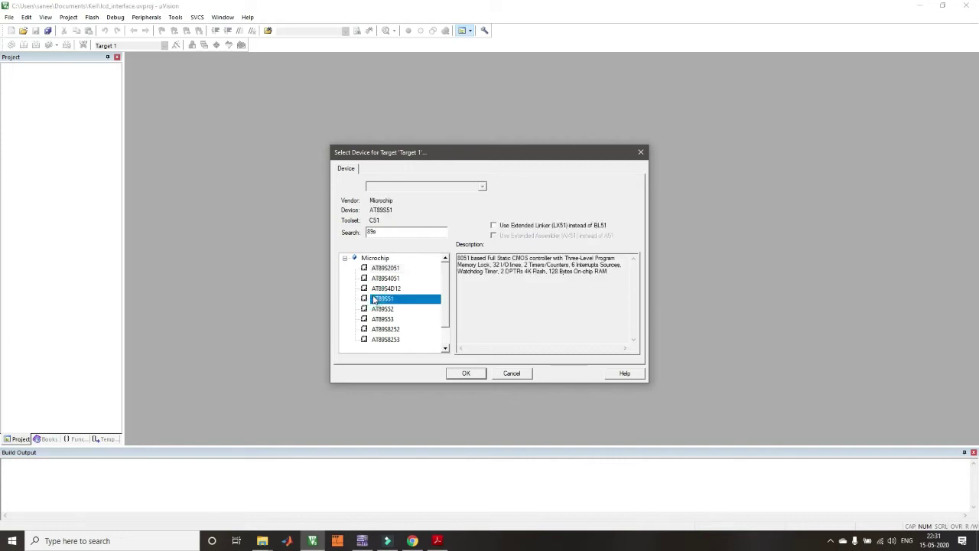
mouse_move(459, 258)
left_mouse_down()
mouse_move(557, 280)
mouse_move(606, 274)
mouse_move(457, 258)
left_mouse_up()
left_click(614, 275)
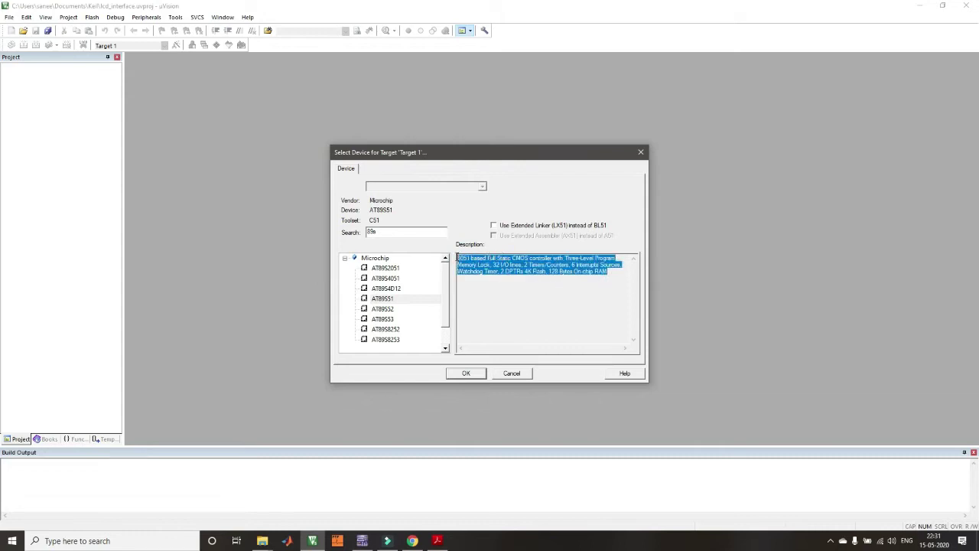
left_click(387, 298)
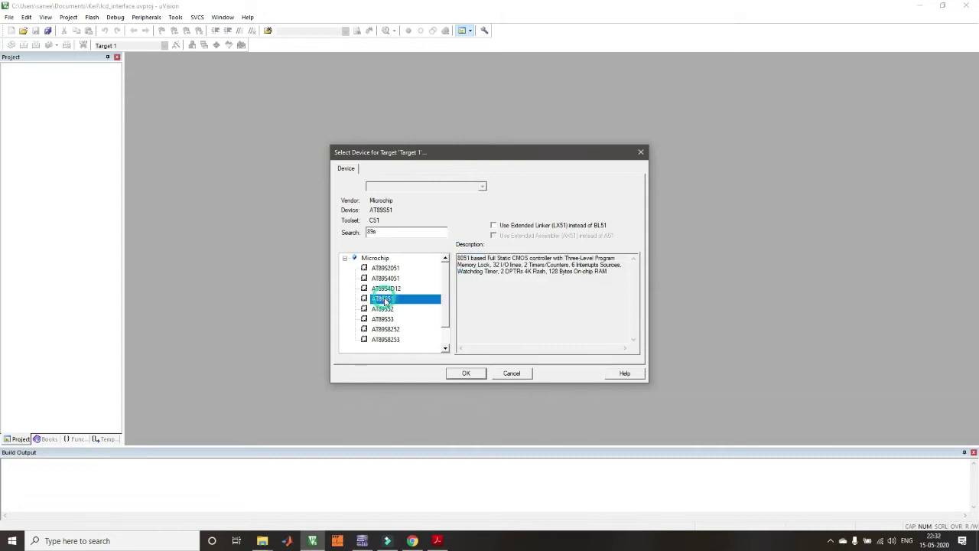
left_click(465, 374)
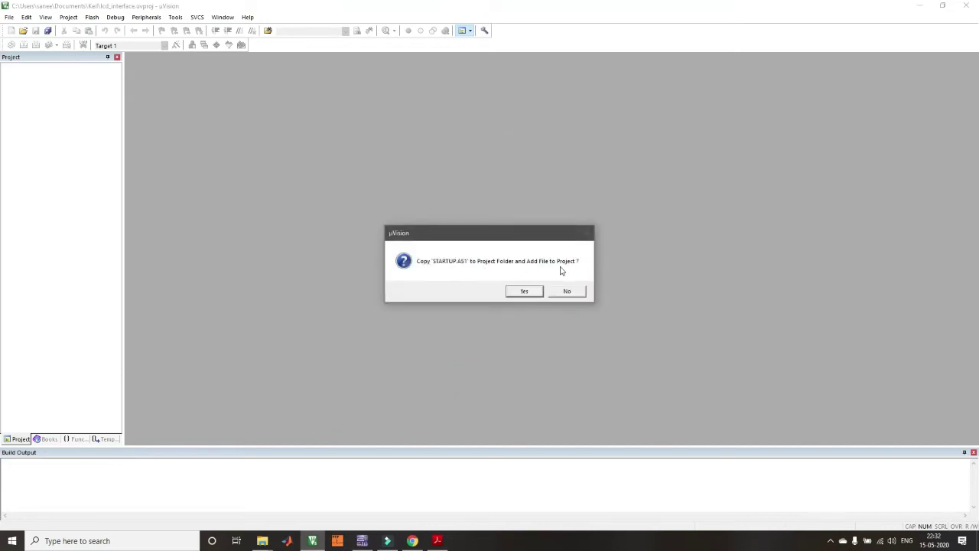
left_click(567, 296)
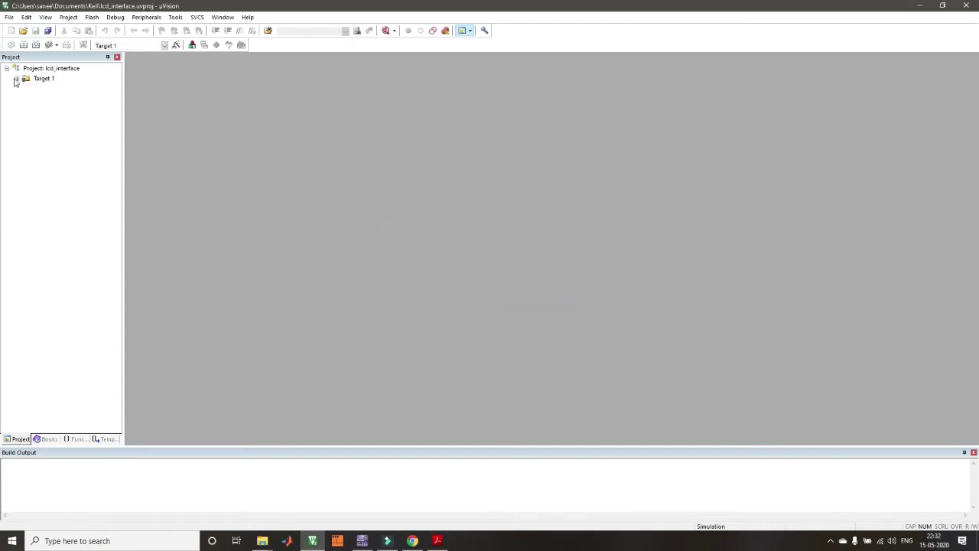
Expand Target 1 to reveal Source Group 1, and paste the copied LCD program into a new text file.
left_click(16, 79)
left_click(59, 90)
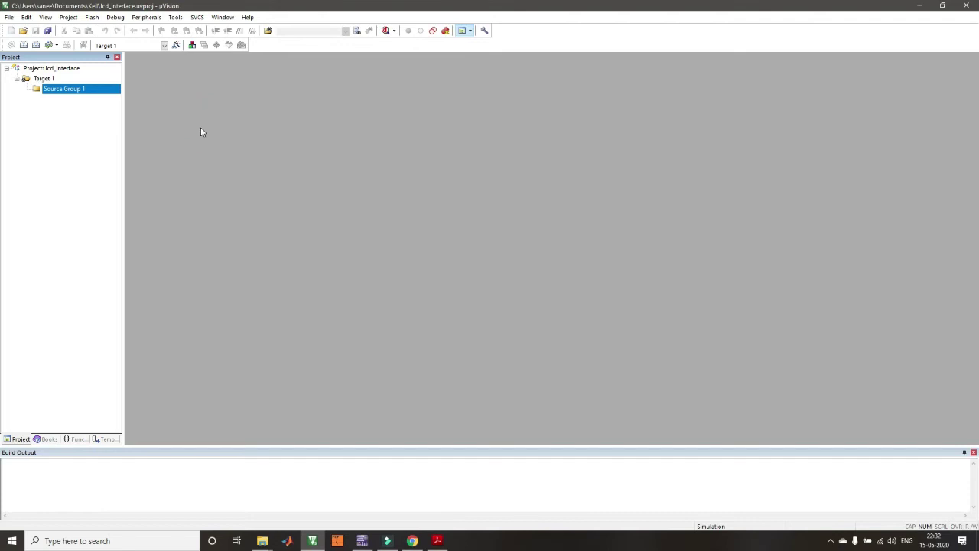
left_click(228, 162)
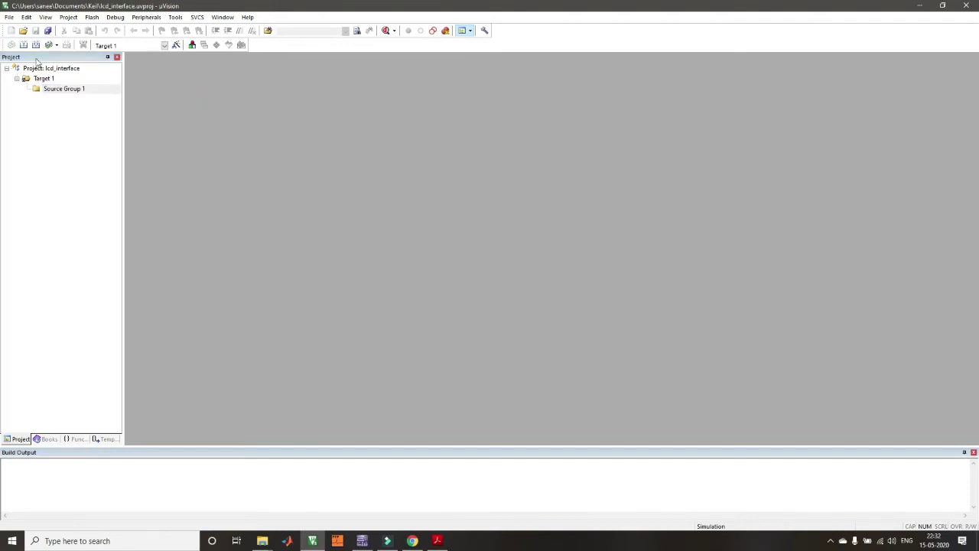
left_click(10, 32)
left_click(374, 173)
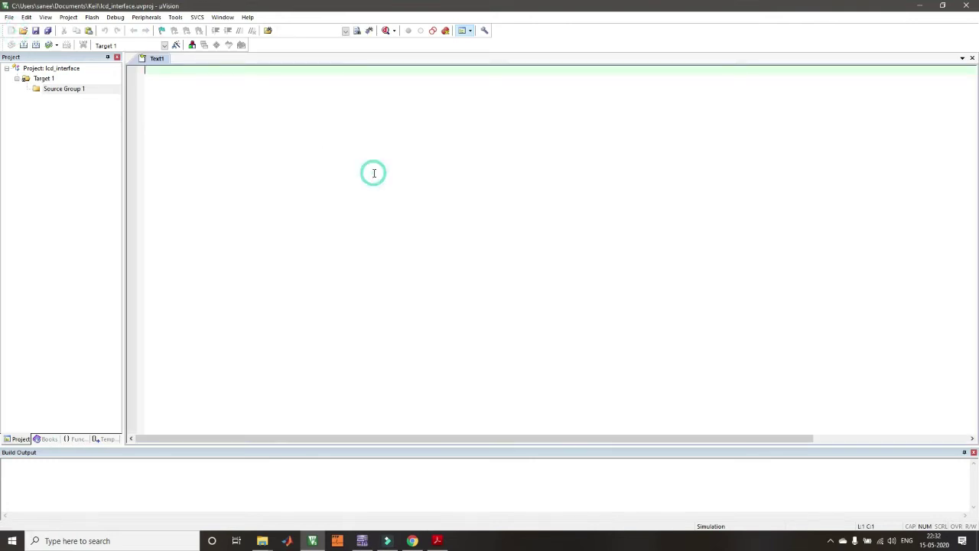
key("ctrl+v")
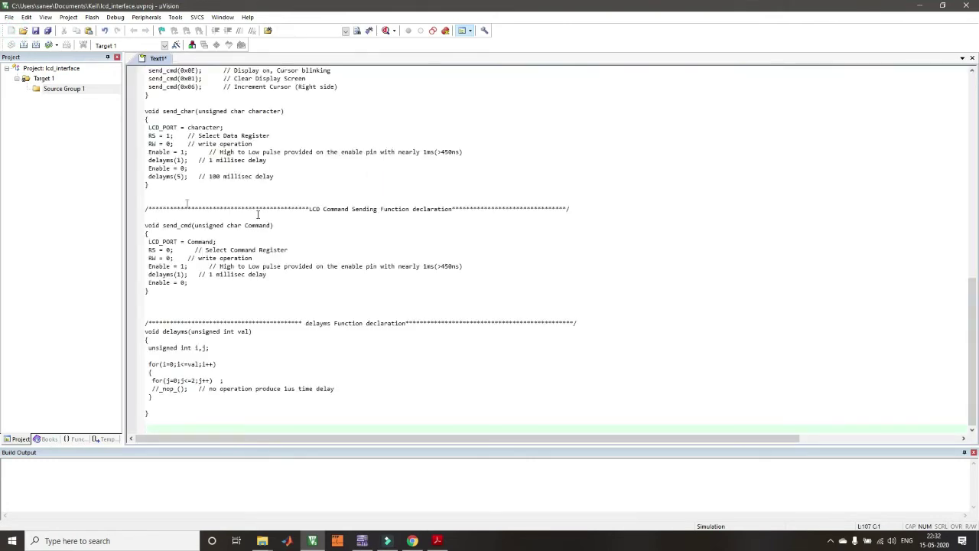
Save the pasted LCD program as lcd3.c in the Keil project folder.
left_click(35, 31)
left_click(591, 343)
type("lcd3.c")
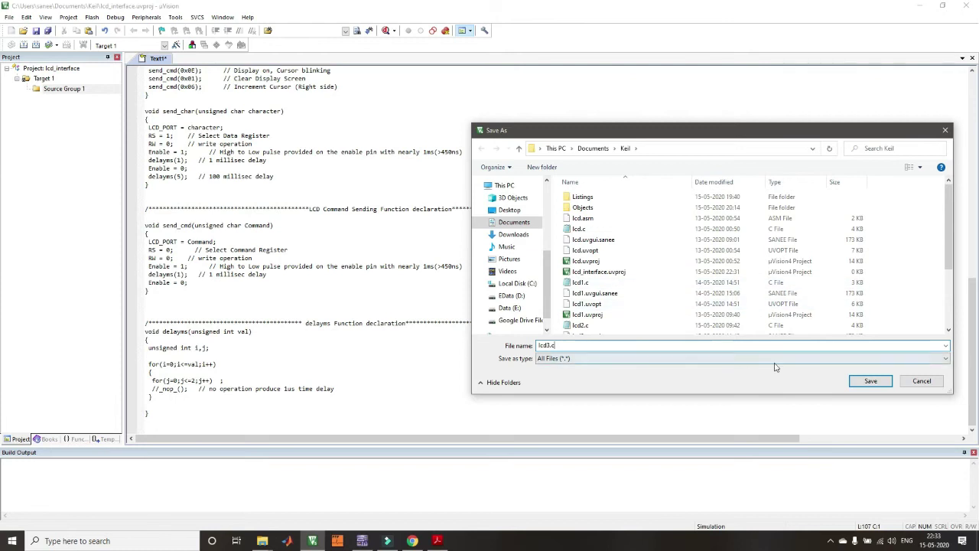
left_click(871, 381)
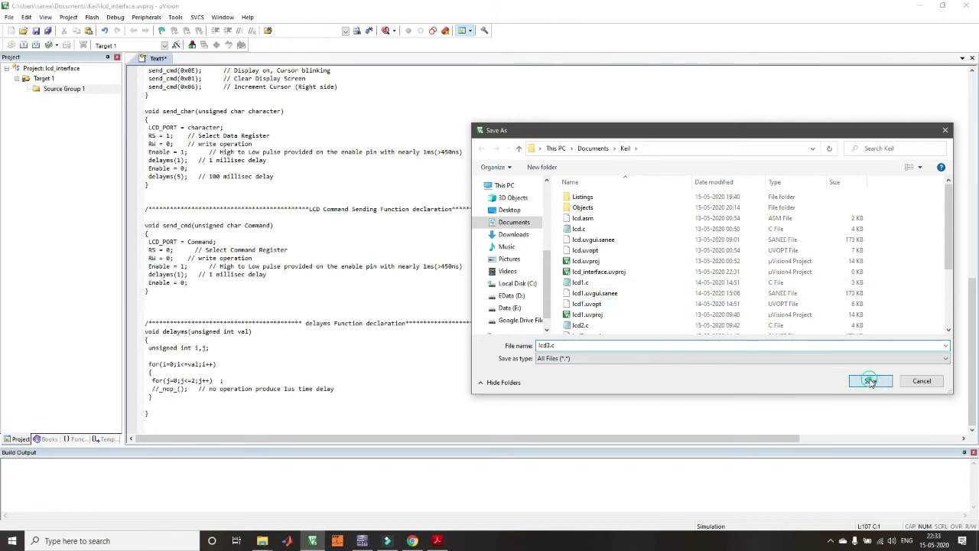
scroll(238, 151, "up", 20)
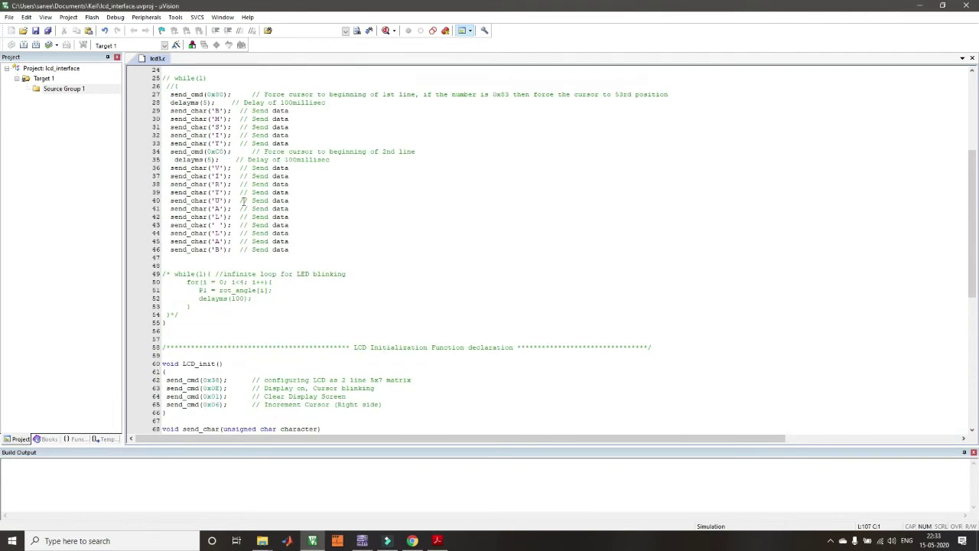
scroll(243, 201, "down", 20)
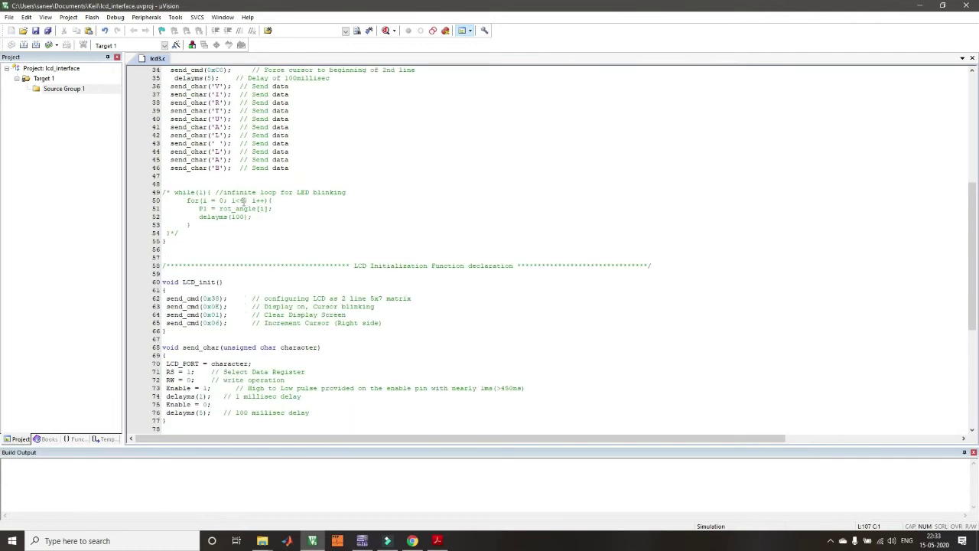
scroll(243, 204, "up", 20)
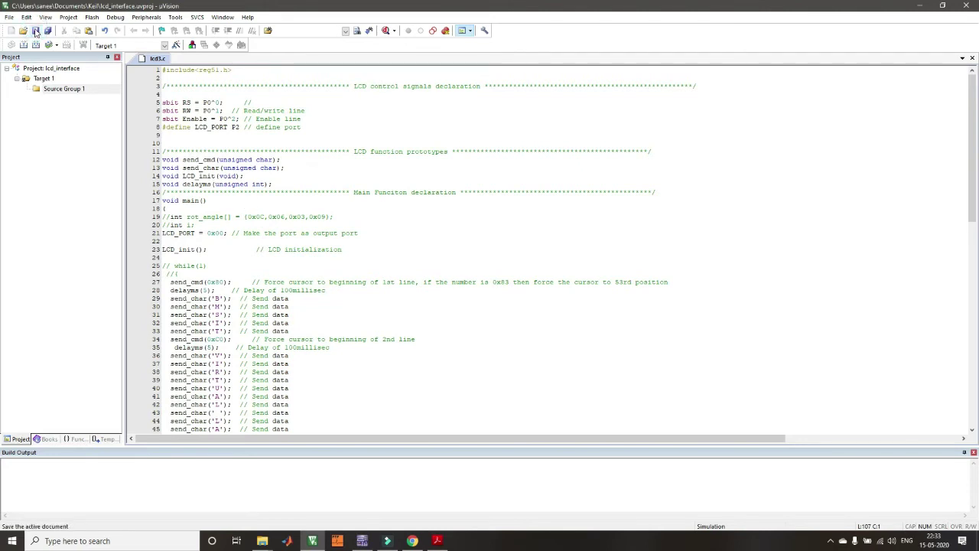
Add the existing file lcd3.c to Source Group 1 and expand the group to select it.
left_click(65, 90)
left_click(66, 90)
right_click(71, 89)
left_click(45, 112)
left_click(55, 90)
right_click(53, 91)
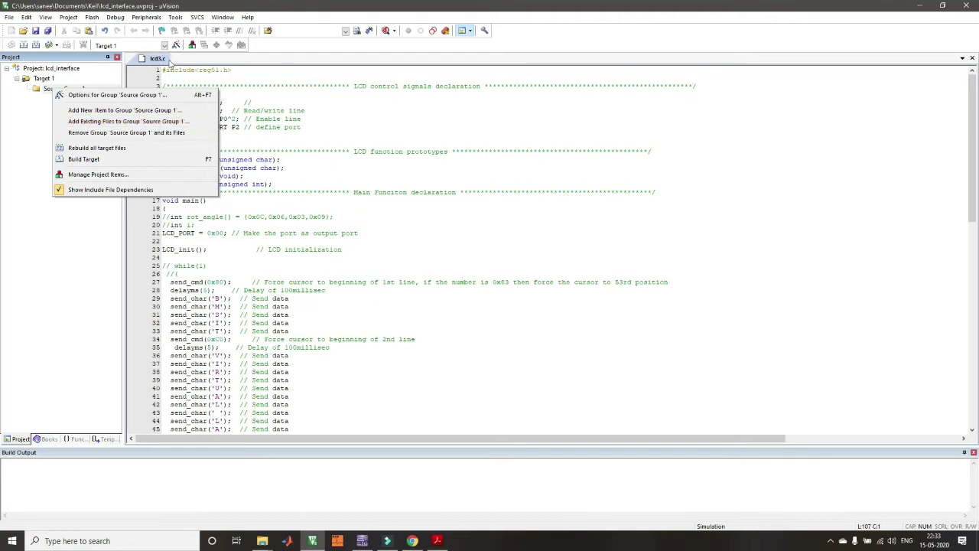
left_click(100, 123)
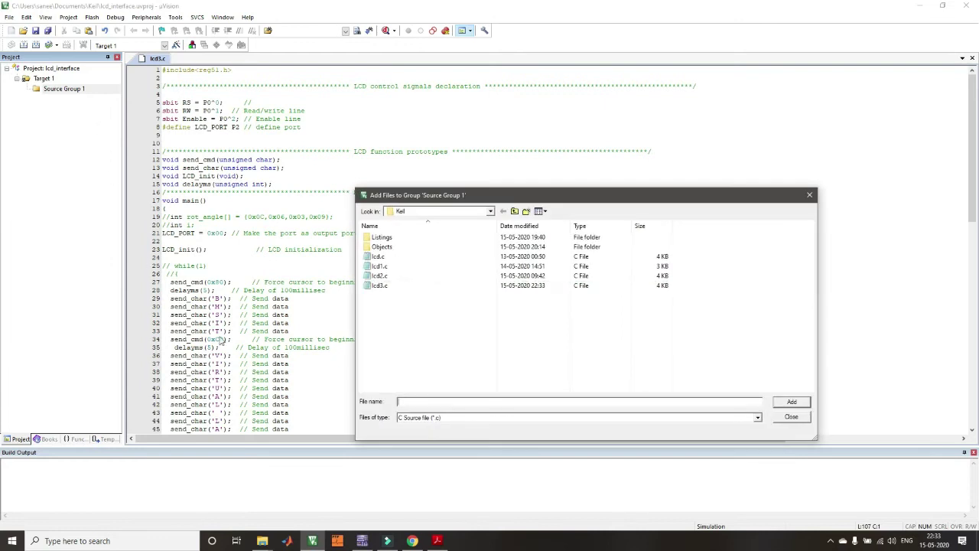
left_click(378, 285)
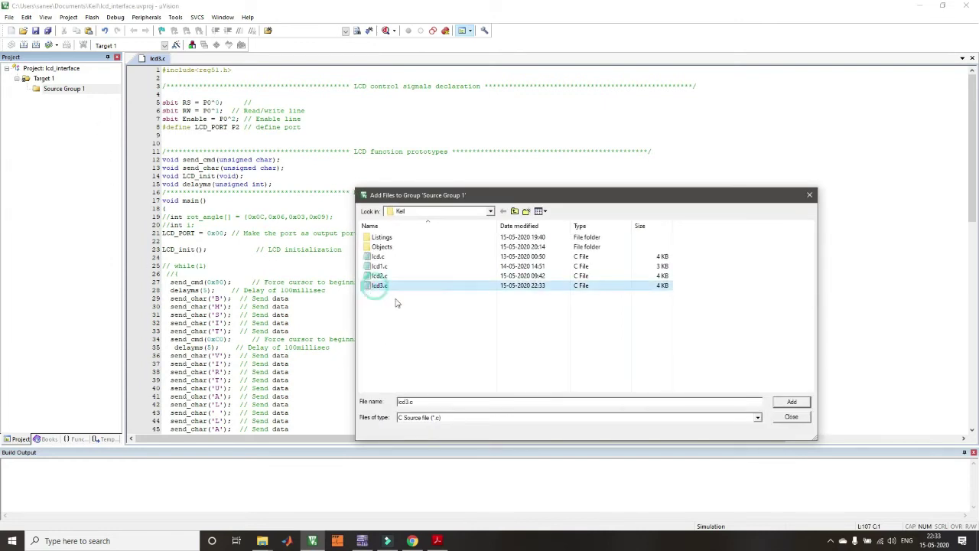
left_click(791, 401)
left_click(791, 417)
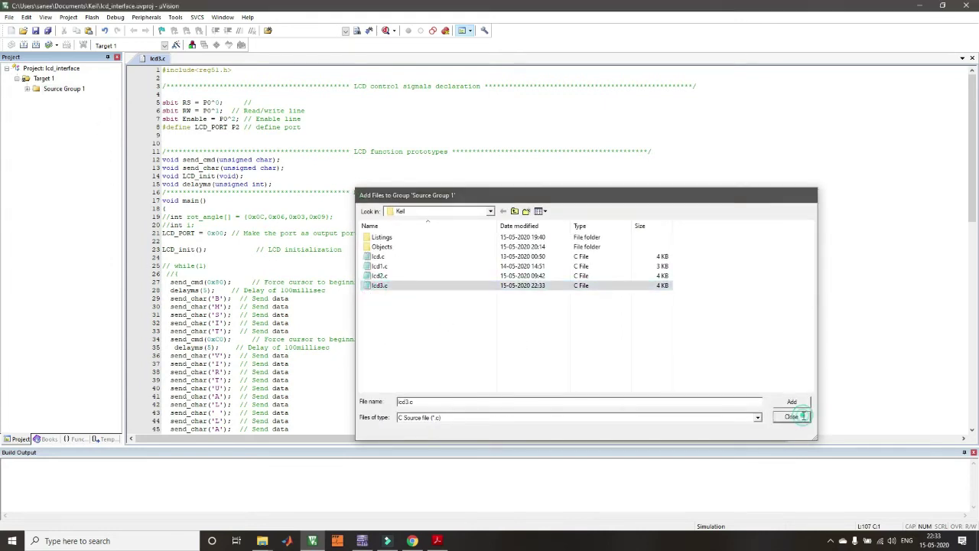
left_click(27, 89)
left_click(58, 99)
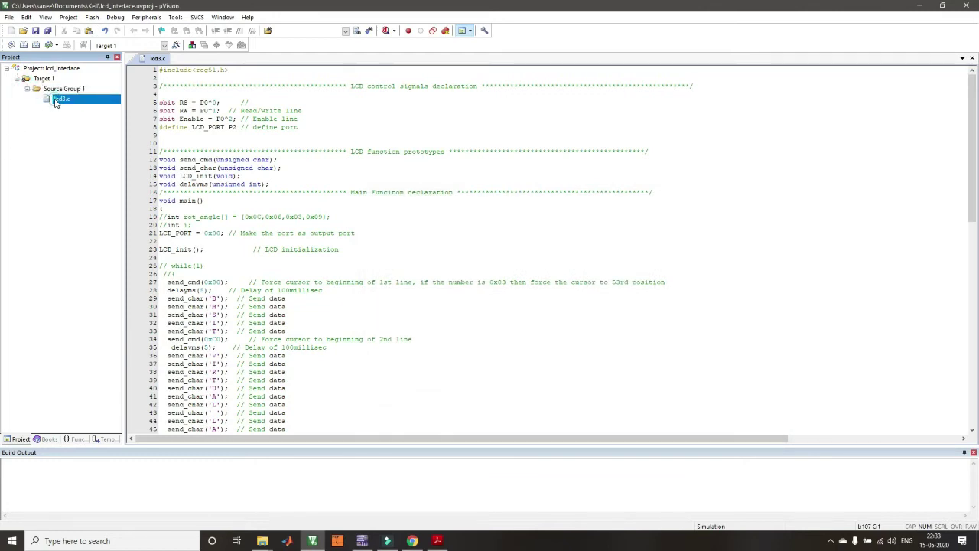
Examine the lcd3.c code, from the function prototypes and character-sending lines in main down to the delayms function.
left_click(213, 176)
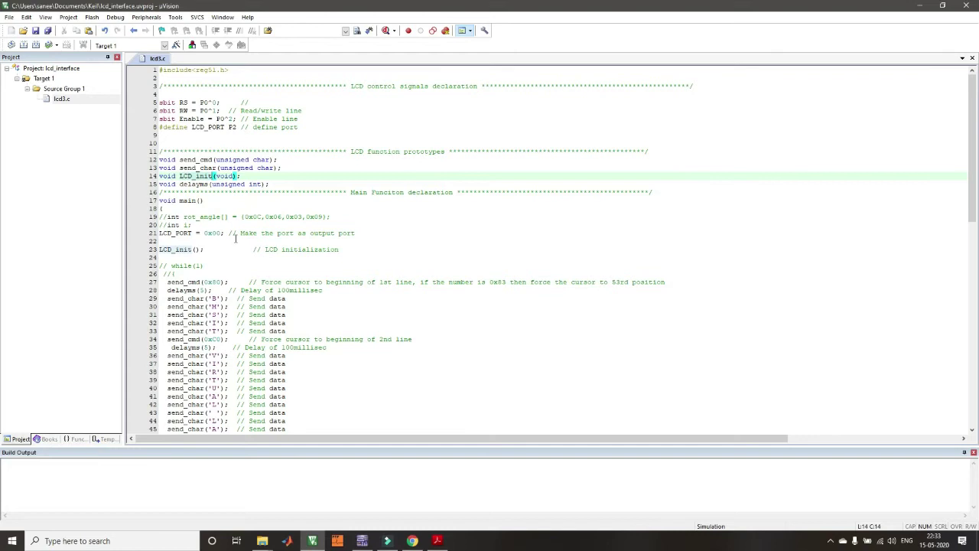
scroll(235, 239, "down", 3)
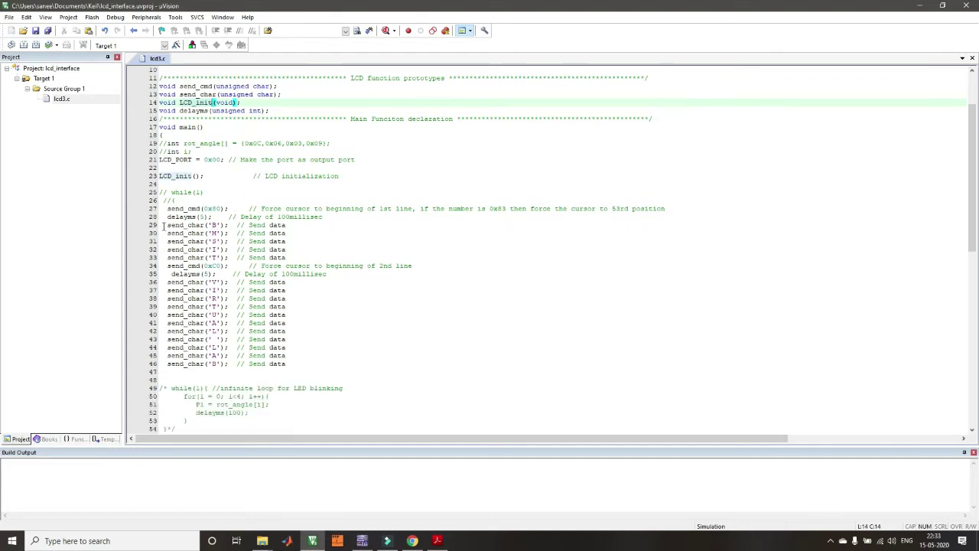
left_click_drag(161, 225, 294, 369)
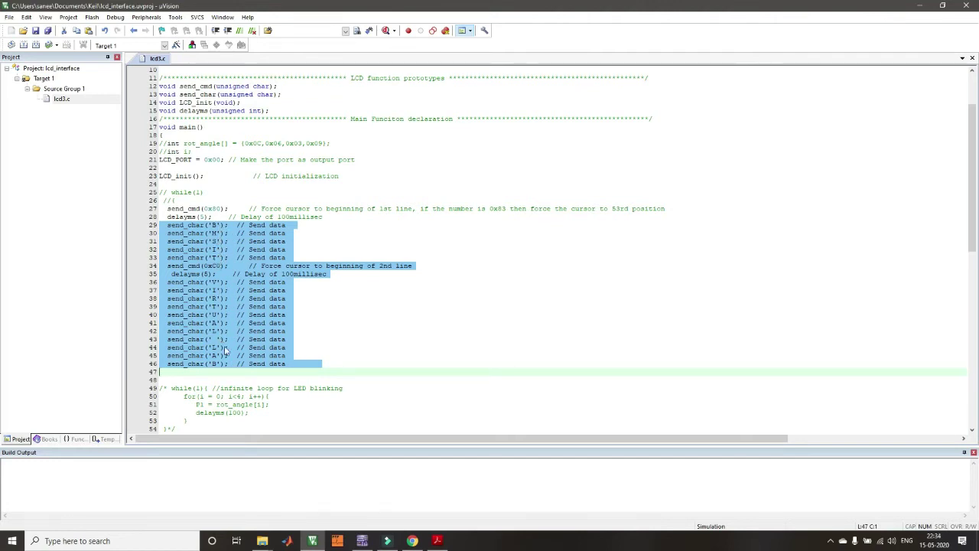
left_click_drag(321, 365, 153, 216)
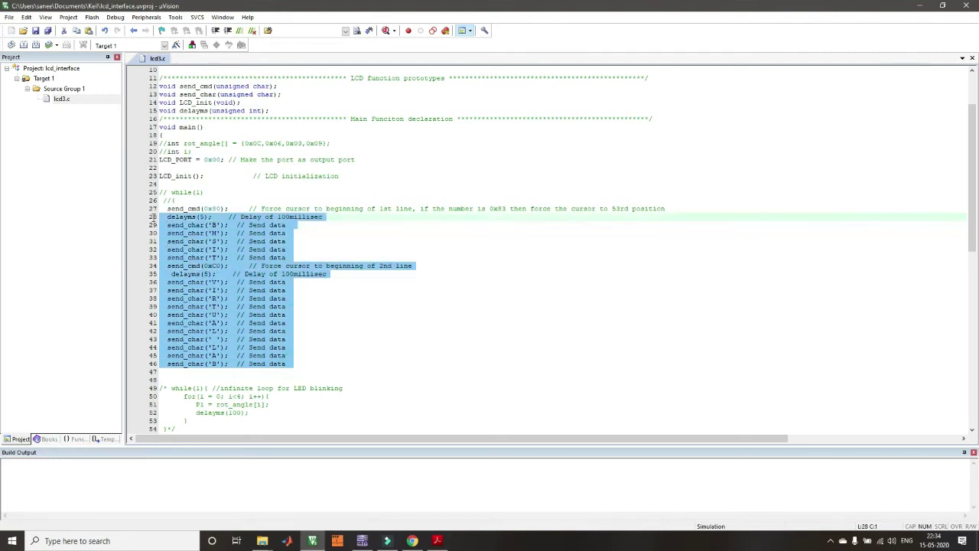
left_click(367, 341)
left_click_drag(304, 365, 153, 229)
left_click(391, 288)
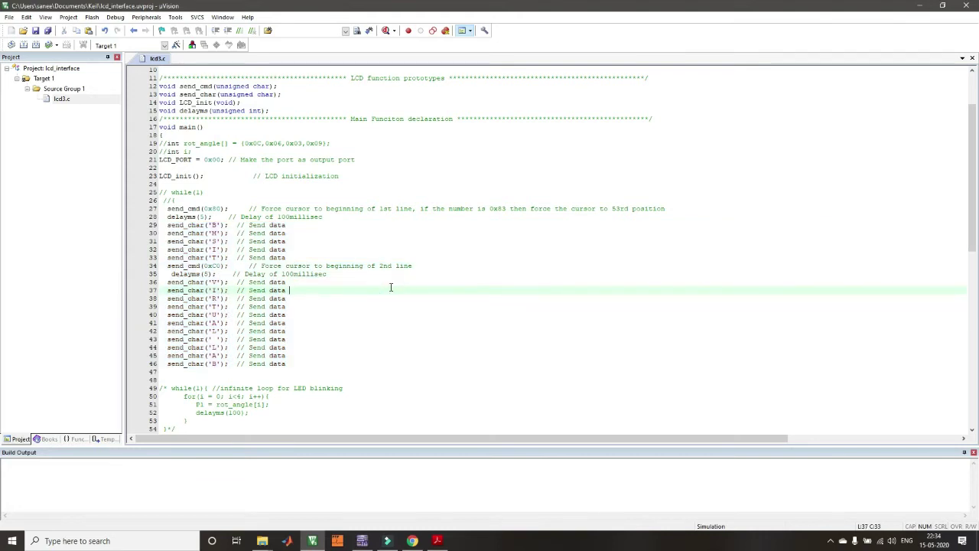
scroll(391, 288, "down", 12)
scroll(391, 288, "down", 6)
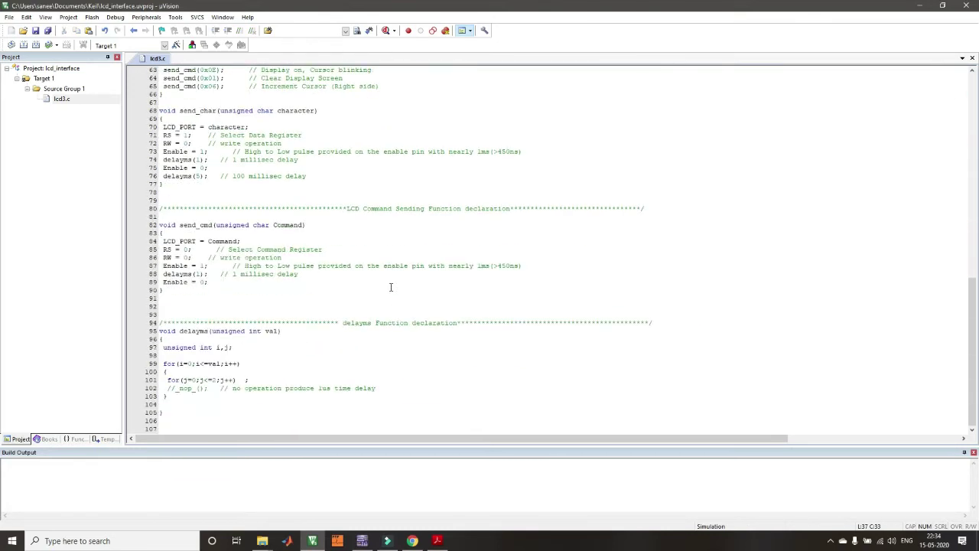
Return to the beginning of lcd3.c and examine the reg51.h include line and the RS control signal declaration.
scroll(391, 288, "up", 14)
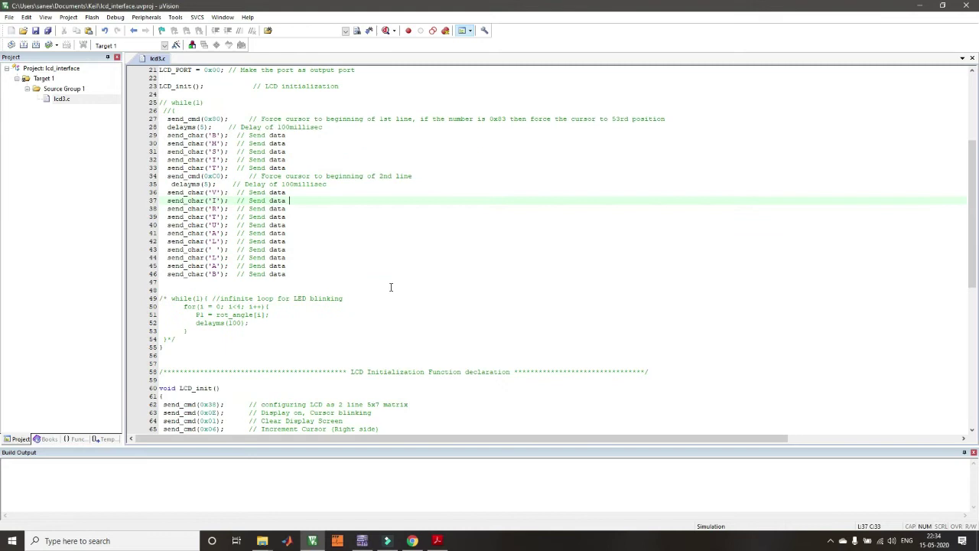
scroll(391, 287, "down", 1)
scroll(228, 208, "up", 8)
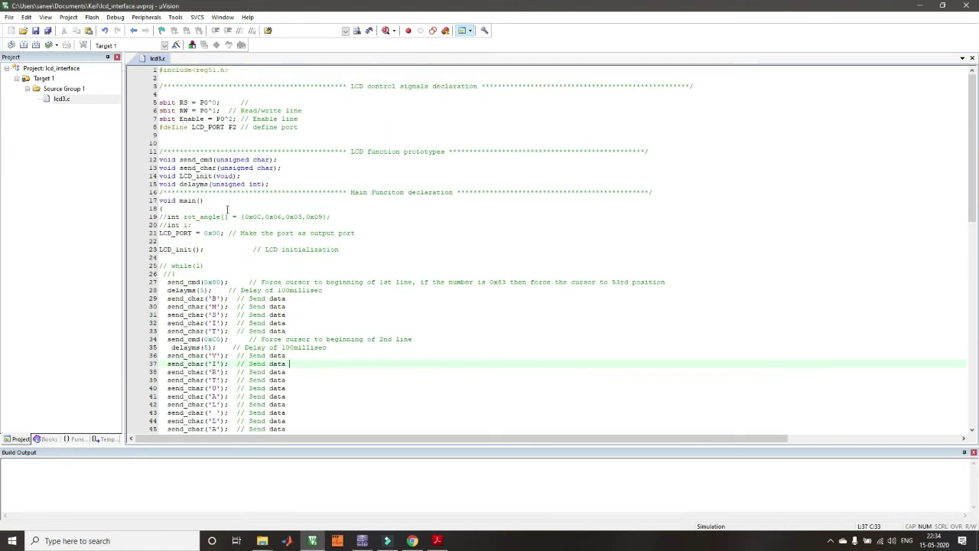
left_click(240, 71)
left_click(147, 74)
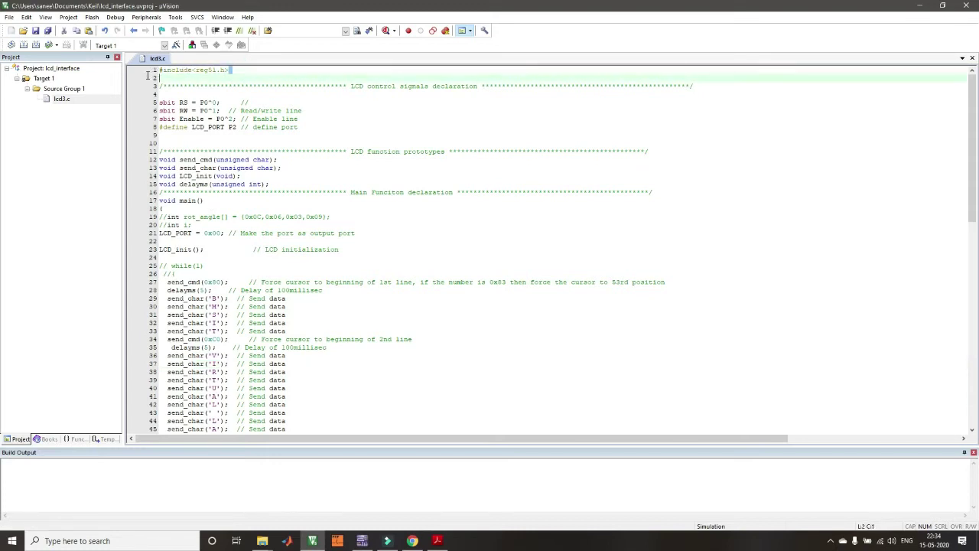
left_click_drag(148, 75, 148, 68)
left_click(231, 73)
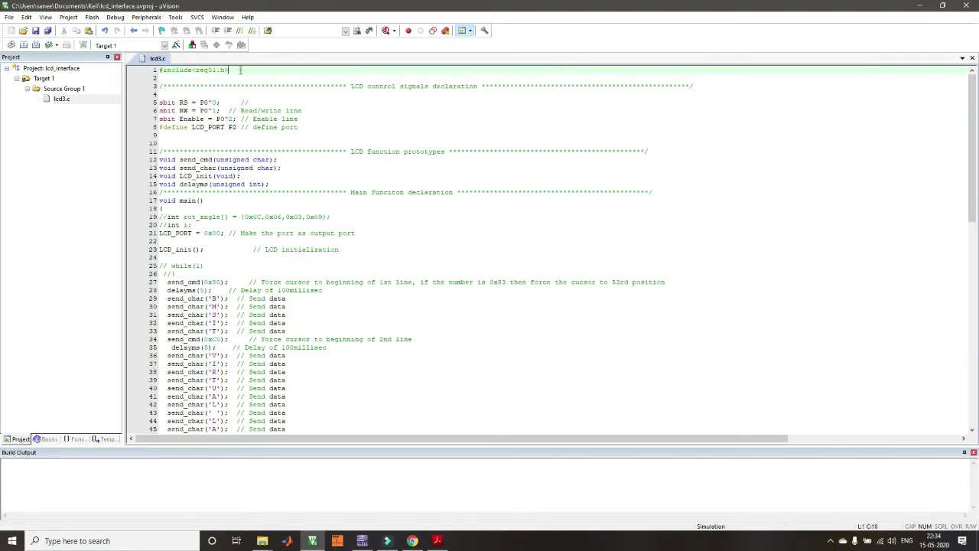
left_click_drag(200, 102, 210, 104)
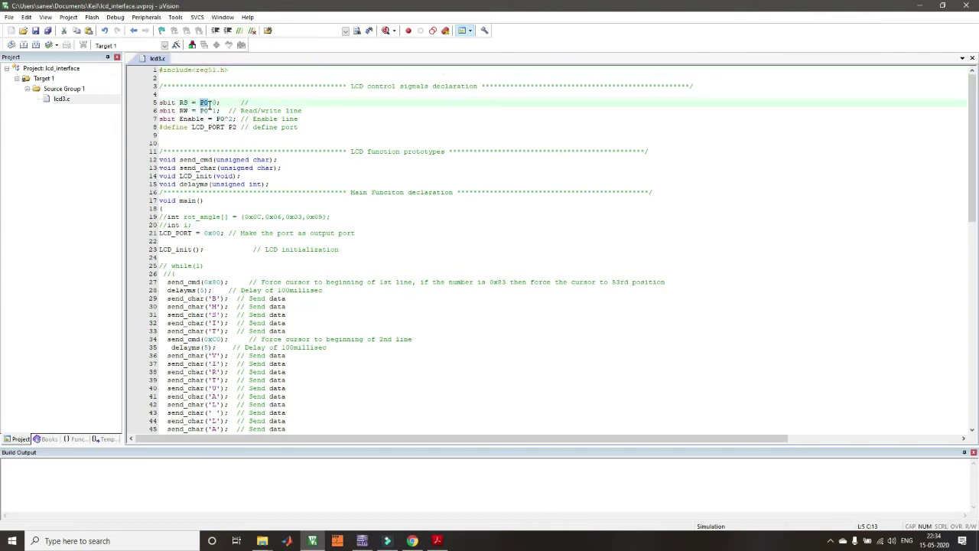
left_click_drag(247, 73, 151, 76)
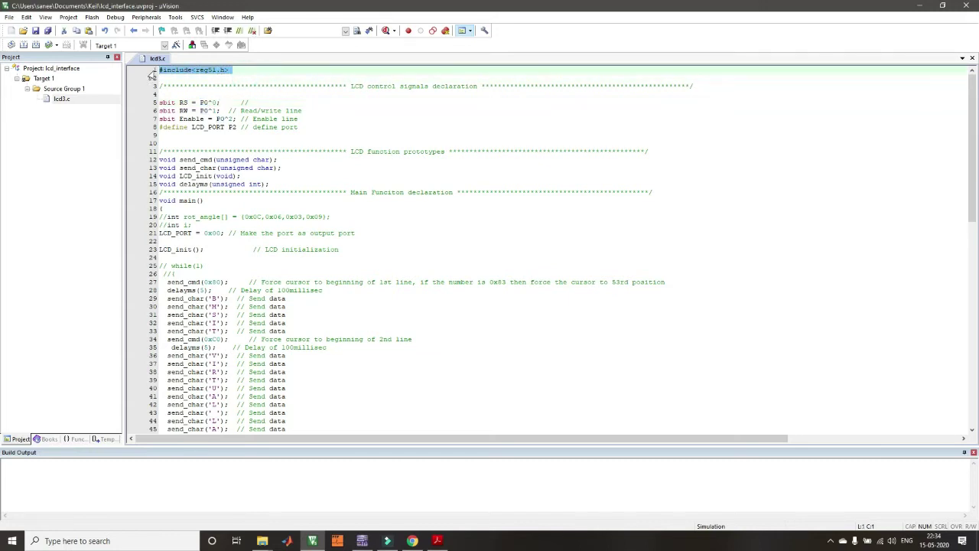
left_click(233, 69)
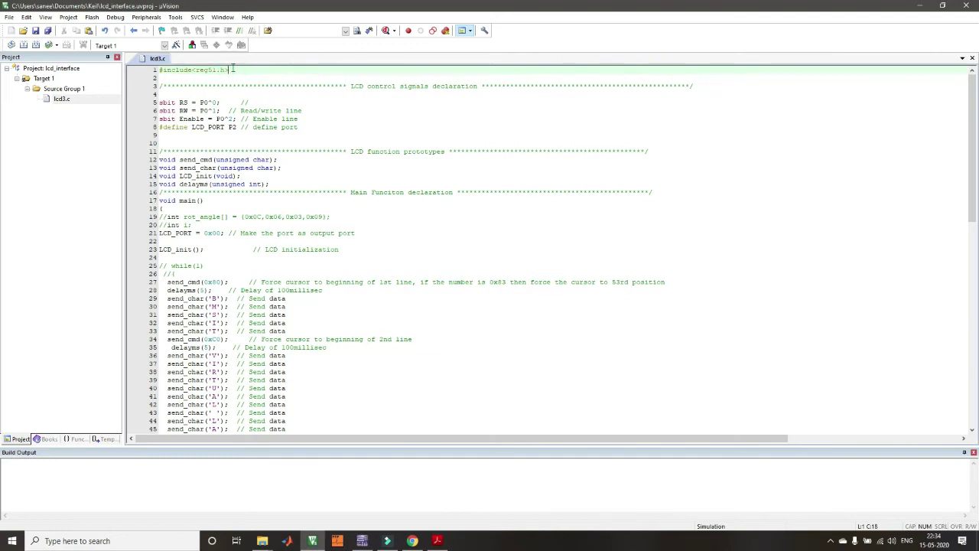
left_click_drag(232, 69, 157, 70)
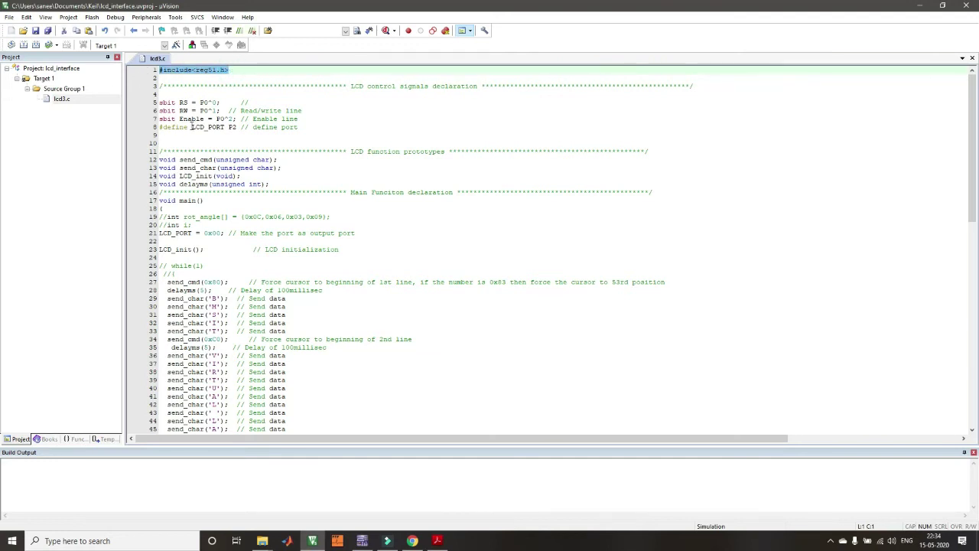
left_click(200, 102)
left_click_drag(200, 102, 153, 75)
left_click(180, 103)
left_click_drag(182, 102, 187, 102)
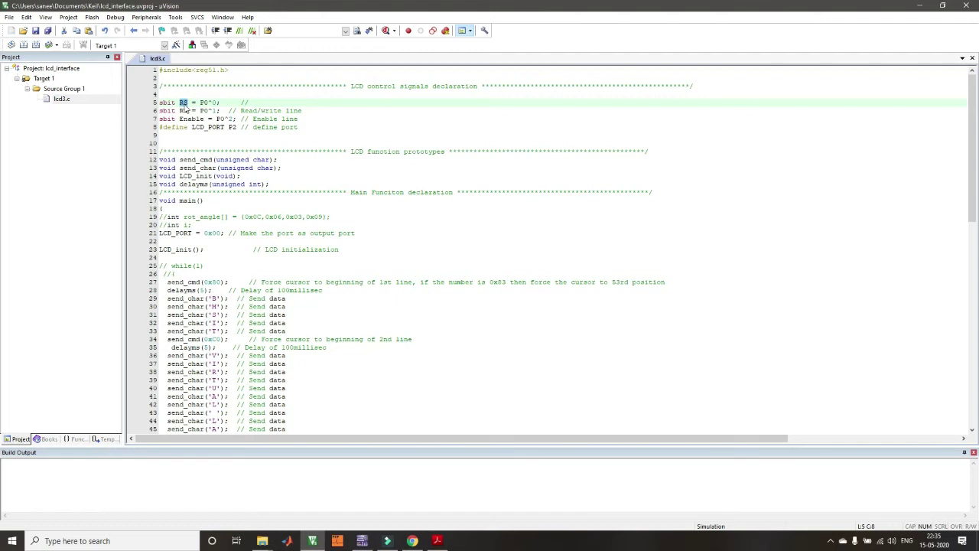
Check the LCD control and data pin connections in the interfacing PDF's 8051 diagram and in the Multisim LCD_8051 circuit.
key("alt+Tab")
key("alt+Tab")
key("alt+Tab")
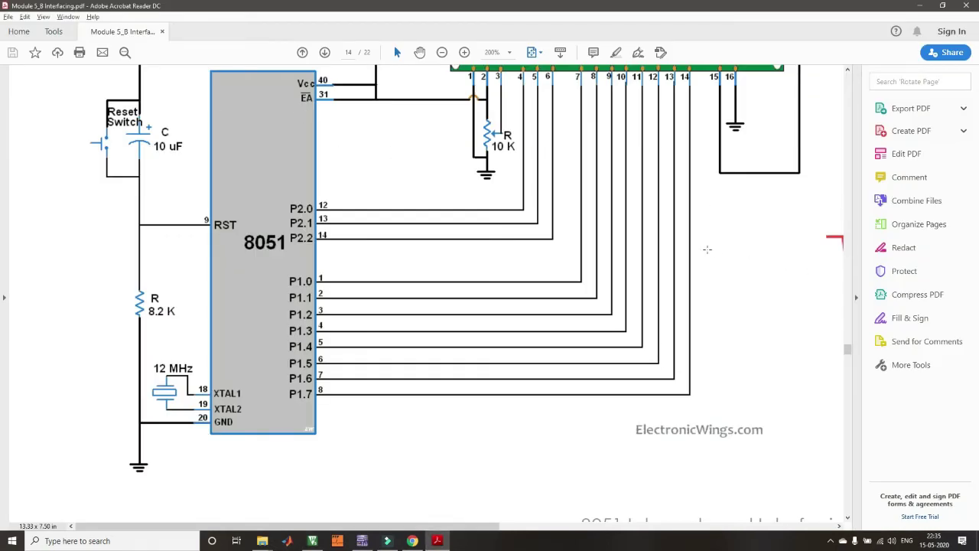
left_click_drag(847, 344, 847, 346)
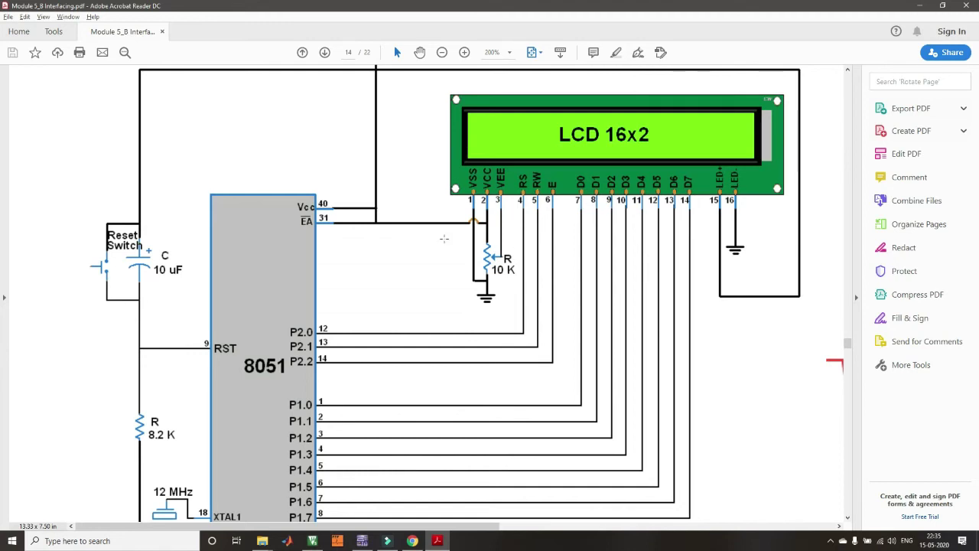
key("alt+Tab")
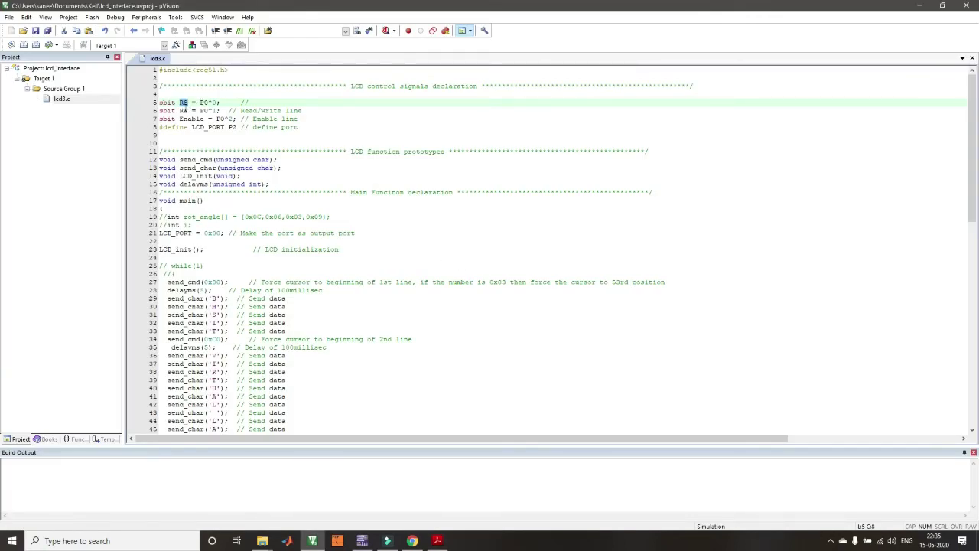
left_click(363, 541)
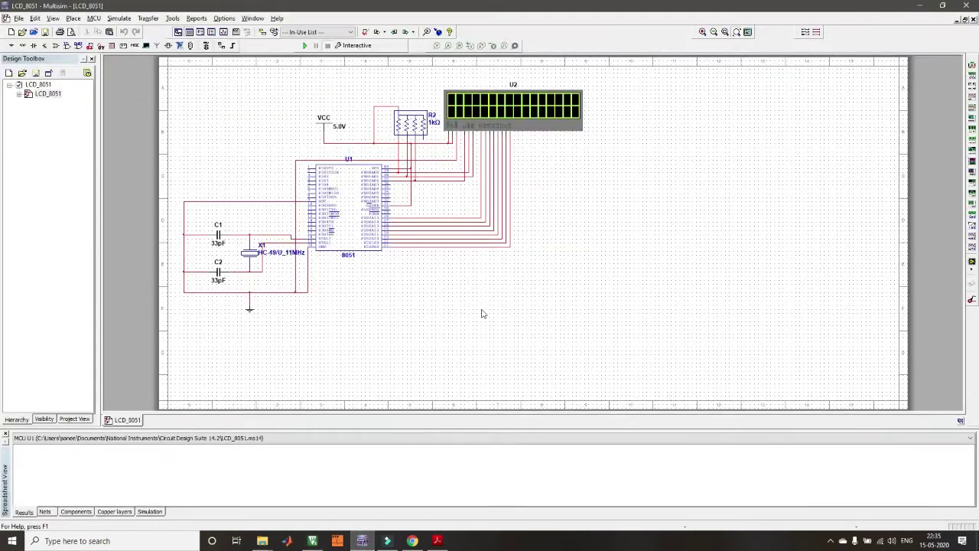
scroll(449, 134, "up", 4)
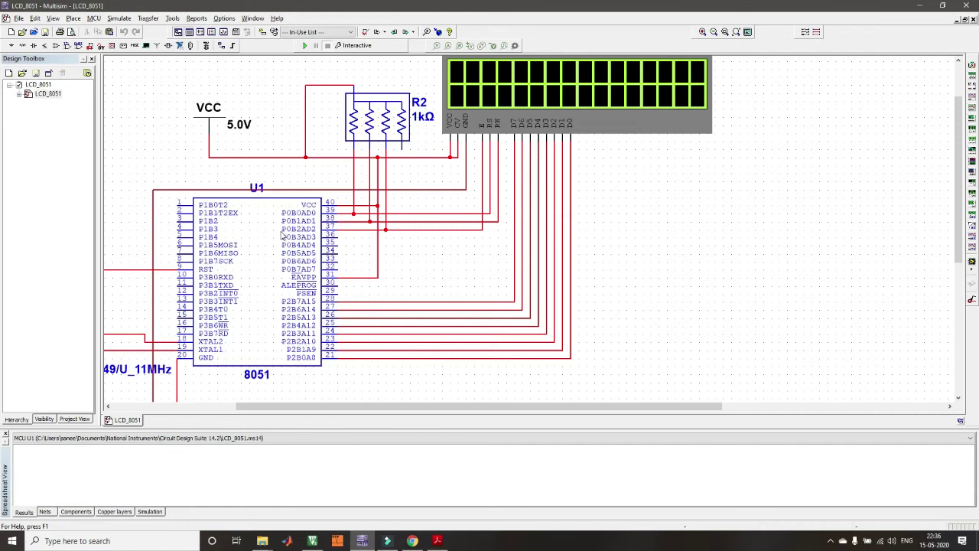
Switch back to Keil µVision and examine the sbit pin assignments, the LCD_PORT definition and its use in main.
key("alt+Tab")
left_click(164, 102)
left_click(175, 103)
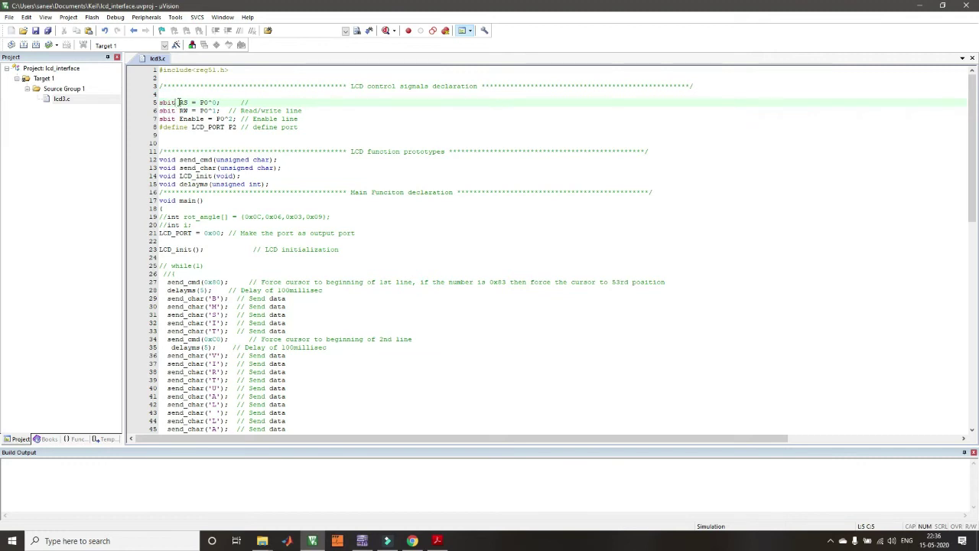
double_click(182, 102)
double_click(167, 103)
left_click(197, 102)
left_click_drag(200, 102, 218, 102)
left_click_drag(217, 110, 192, 127)
left_click(204, 331)
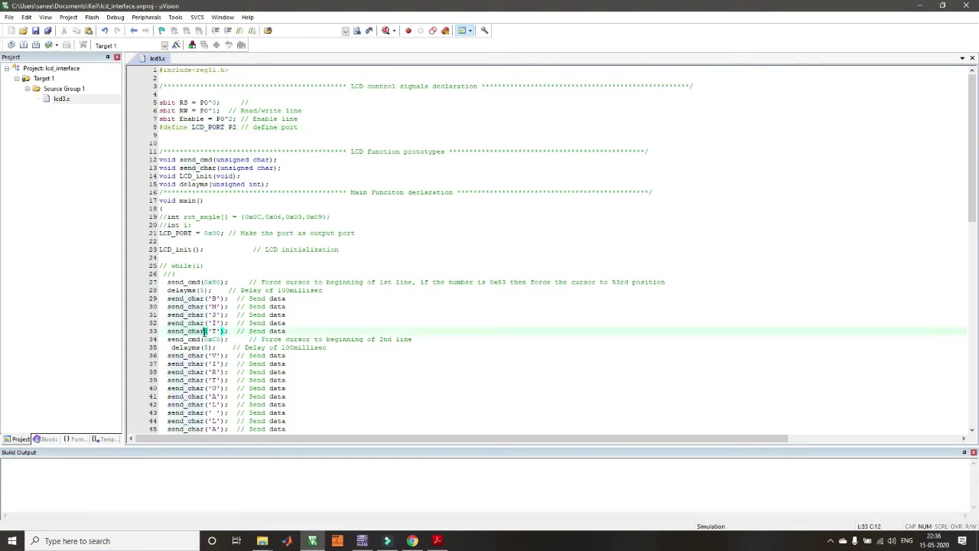
left_click_drag(193, 233, 160, 234)
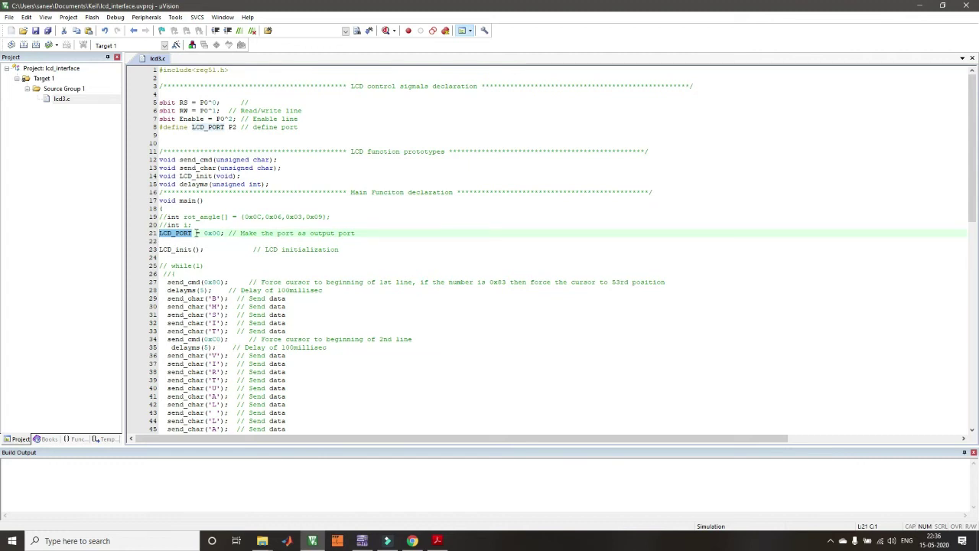
left_click(236, 127)
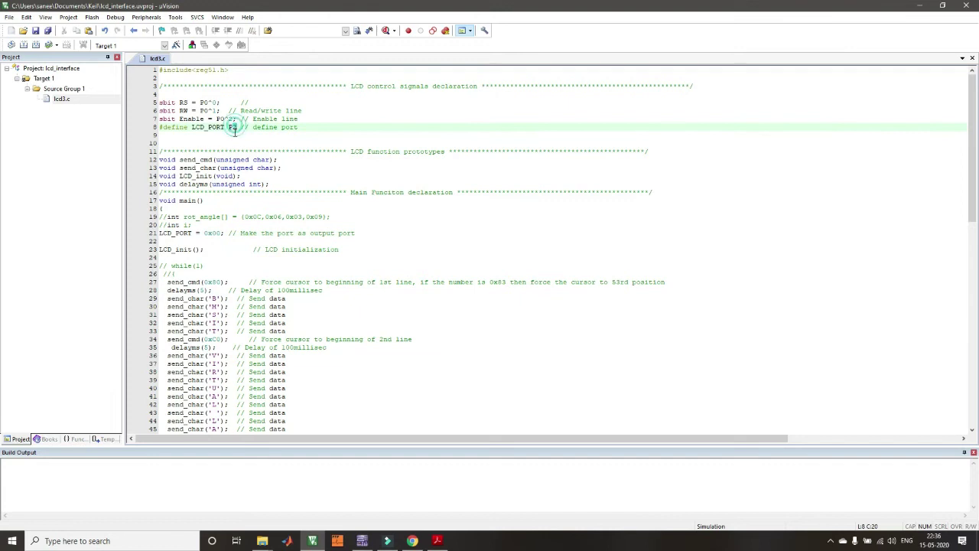
Undo and redo the last edits in lcd3.c to restore the full code, and save the file.
left_click(293, 127)
key("ctrl+z")
key("ctrl+z")
key("ctrl+z")
key("ctrl+y")
key("ctrl+y")
key("ctrl+y")
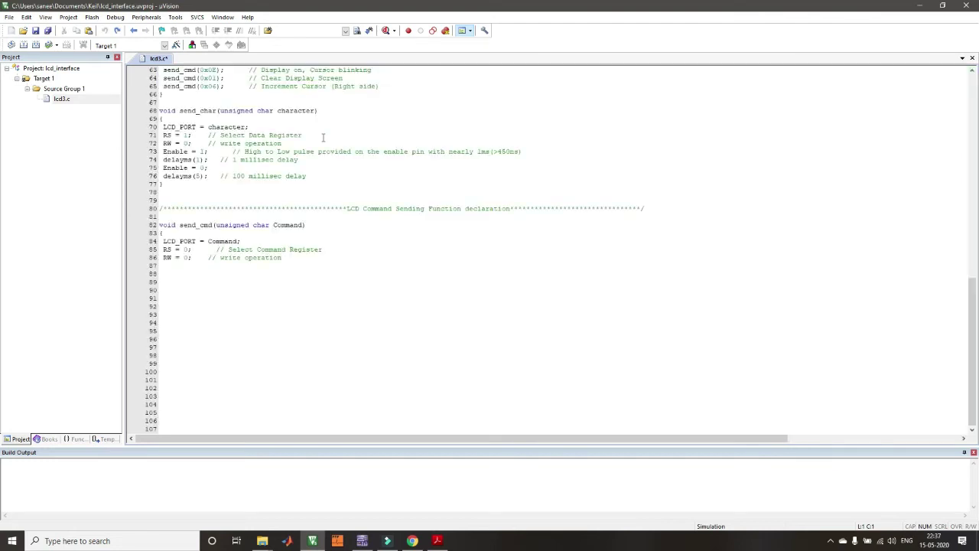
scroll(323, 138, "up", 10)
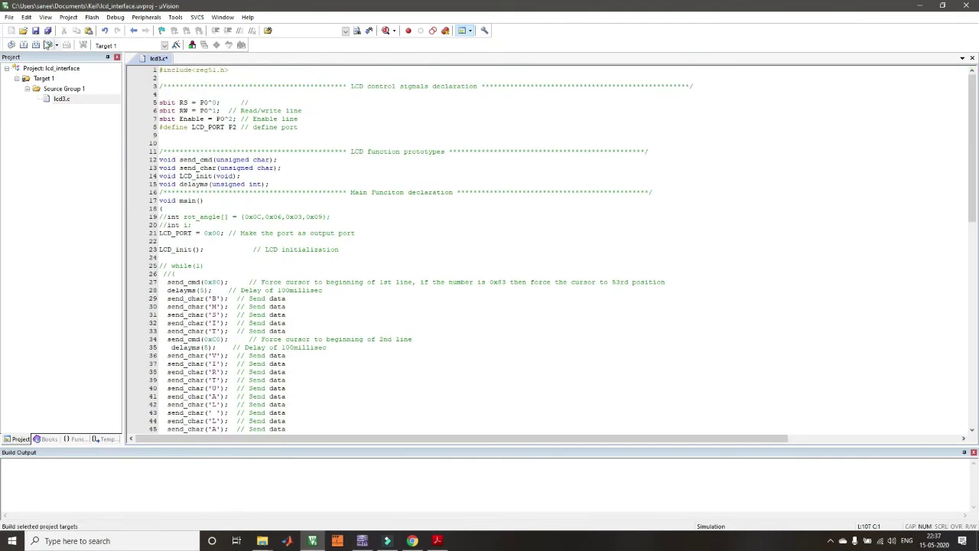
left_click(36, 31)
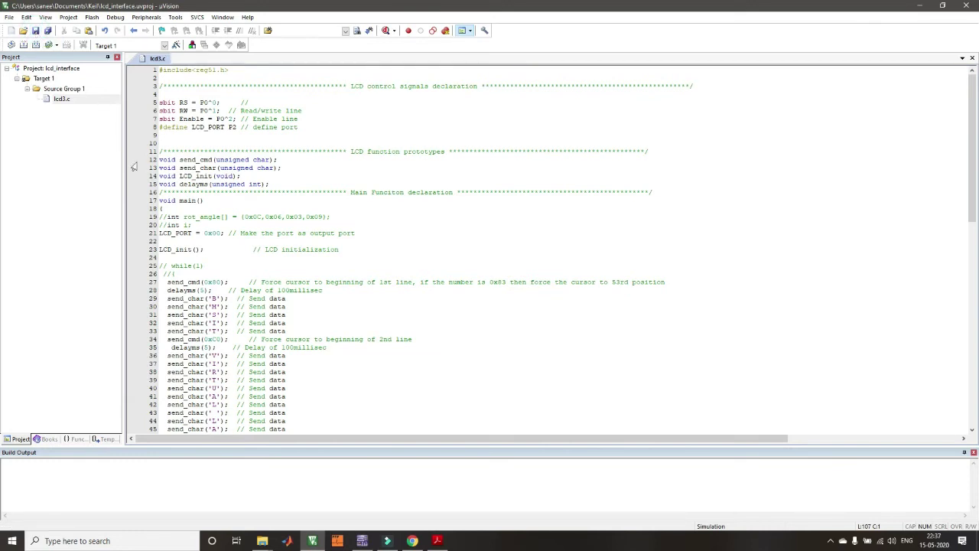
Examine the four LCD function prototypes in lcd3.c, comparing send_cmd and send_char with LCD_init and delayms.
left_click(281, 185)
key("shift+Up")
key("shift+Up")
key("shift+Up")
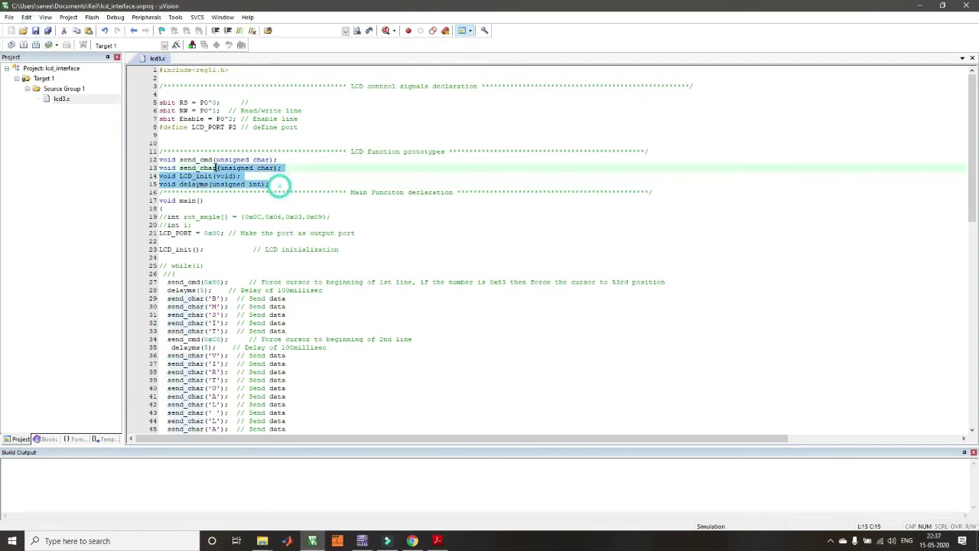
key("shift+Home")
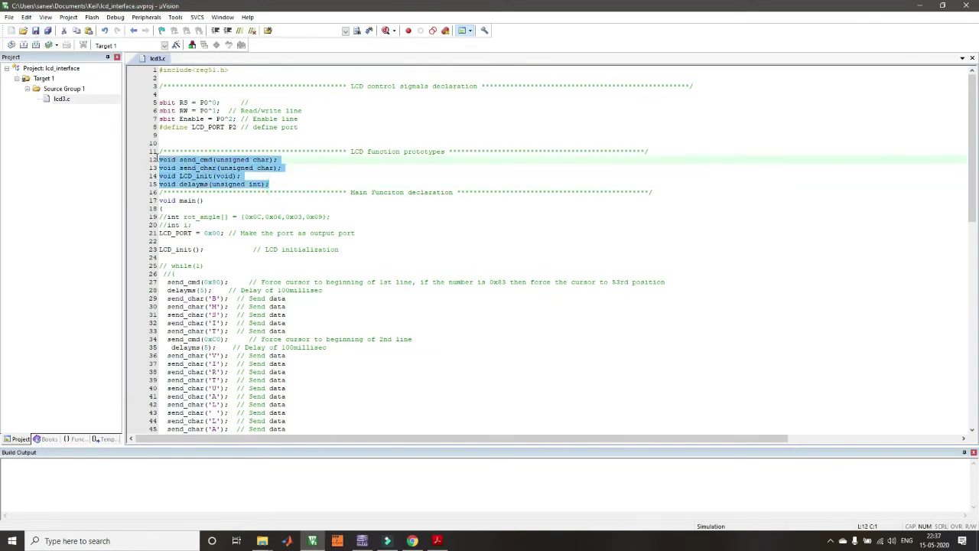
left_click(270, 186)
left_click(181, 164)
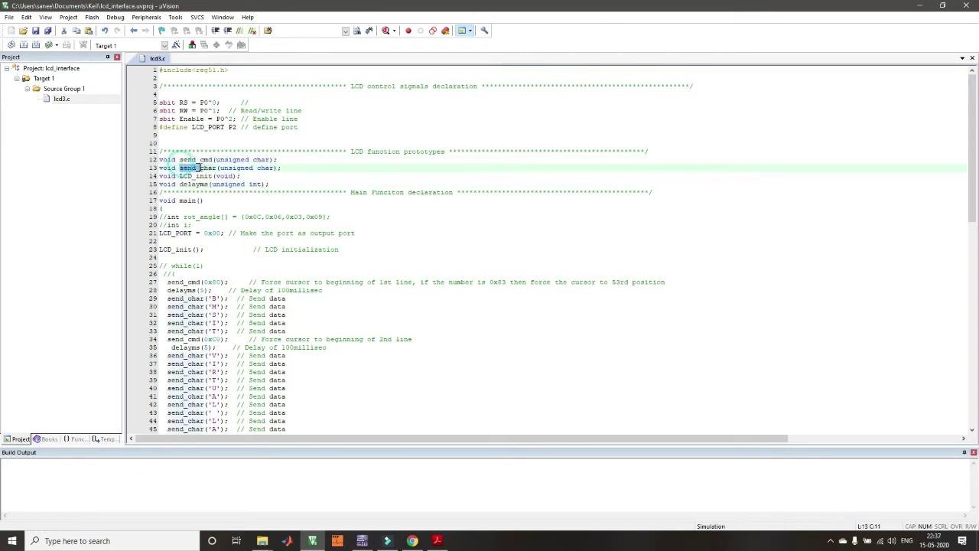
left_click_drag(181, 160, 215, 168)
left_click_drag(217, 168, 159, 167)
left_click_drag(269, 184, 142, 184)
left_click_drag(247, 176, 157, 177)
left_click_drag(270, 185, 153, 167)
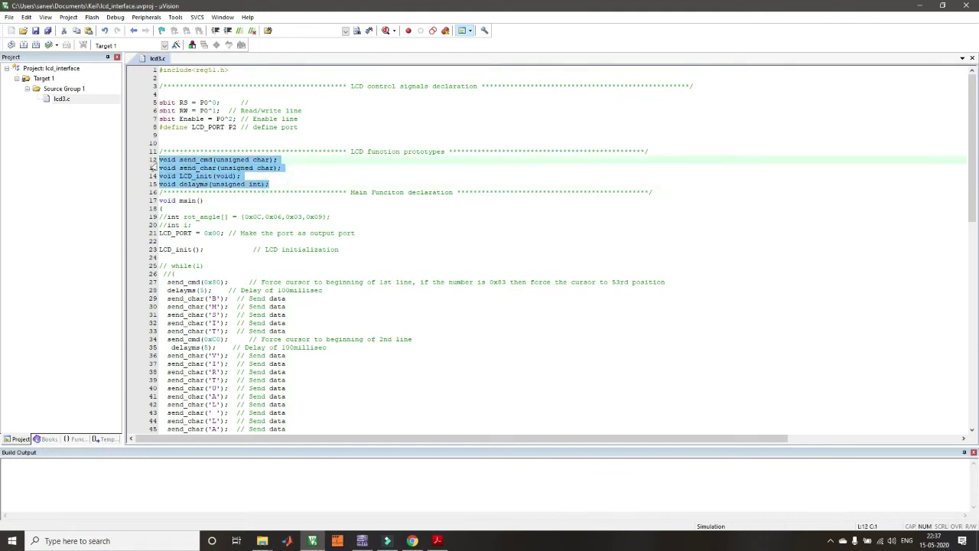
left_click_drag(286, 169, 158, 161)
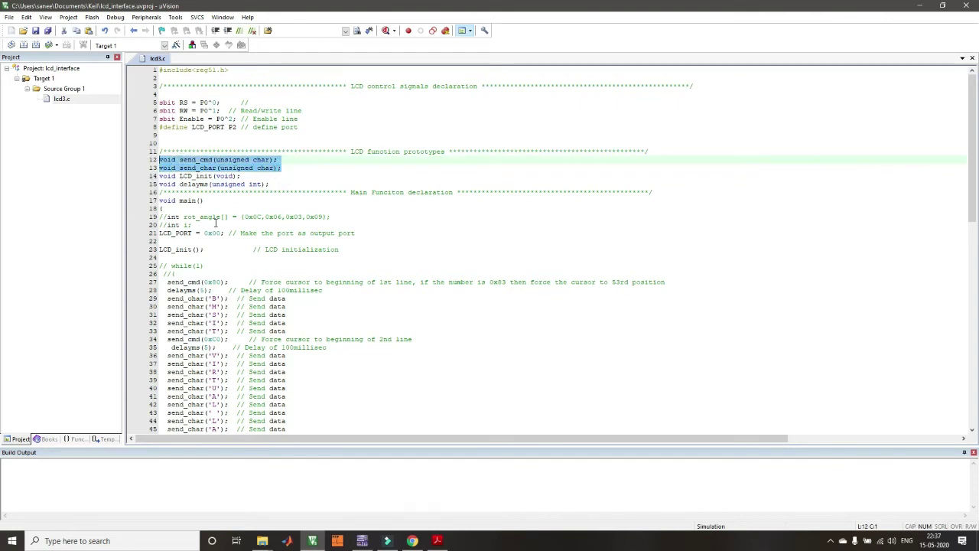
left_click(244, 159)
left_click_drag(205, 159, 159, 167)
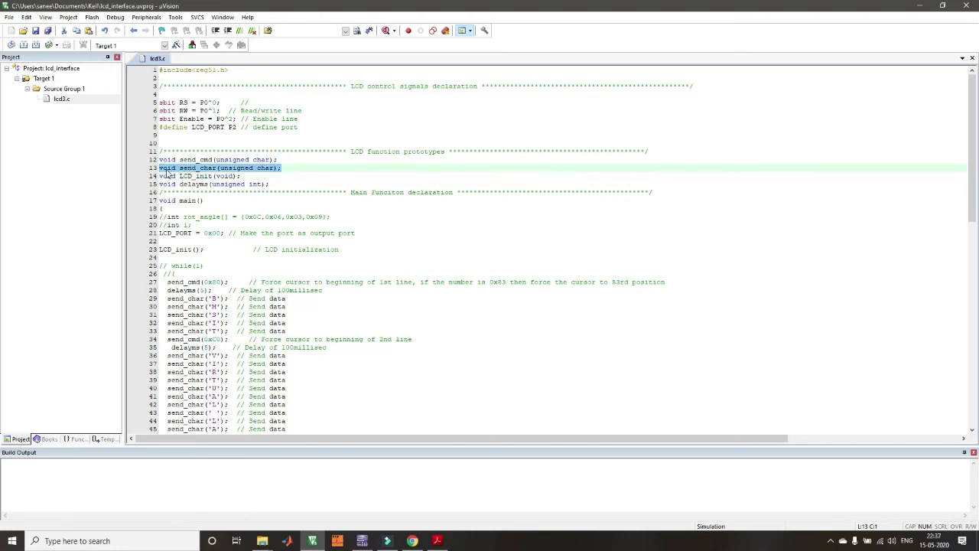
left_click_drag(160, 159, 286, 170)
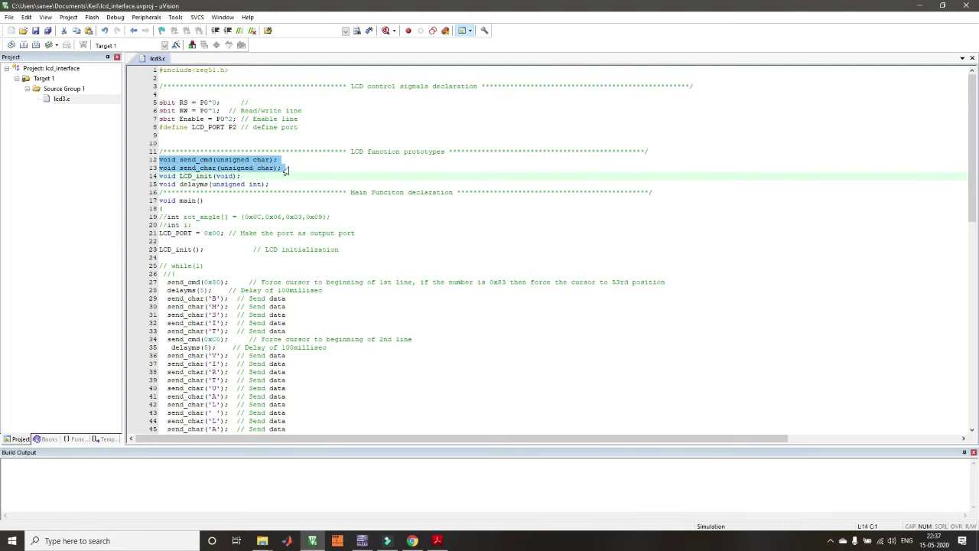
Enlarge the code text and examine the send_cmd function body and the 0x06 command sent in LCD_init.
scroll(292, 271, "down", 15)
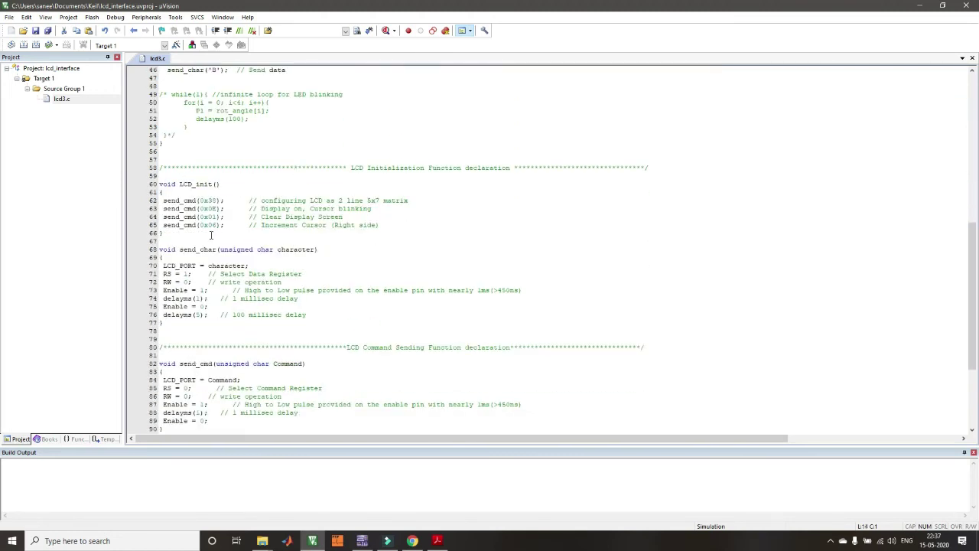
scroll(211, 235, "up", 5)
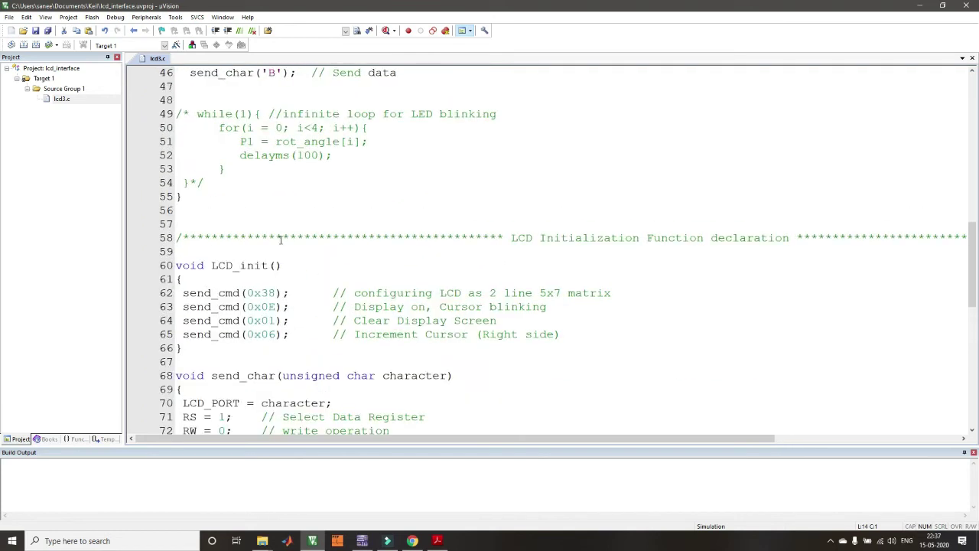
scroll(281, 239, "down", 9)
left_click_drag(177, 197, 201, 303)
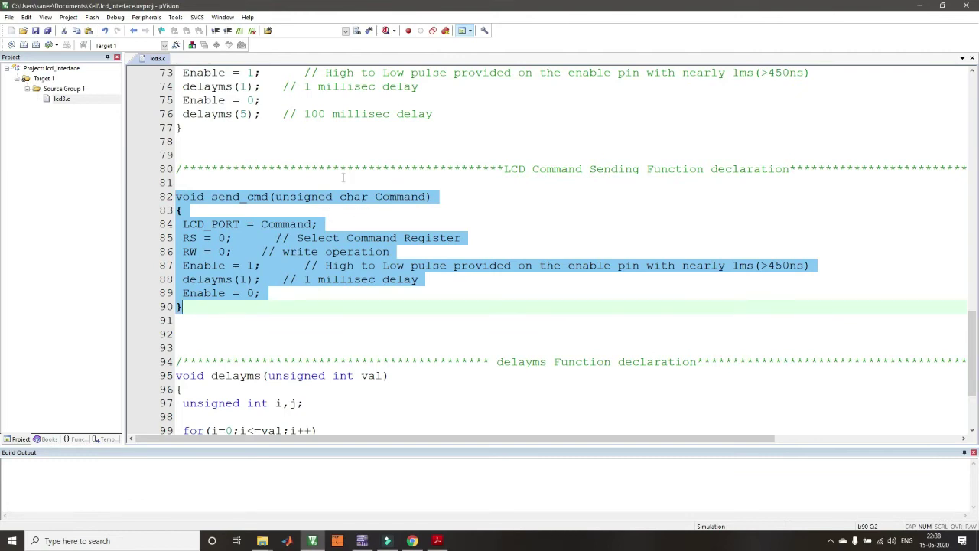
scroll(342, 177, "up", 6)
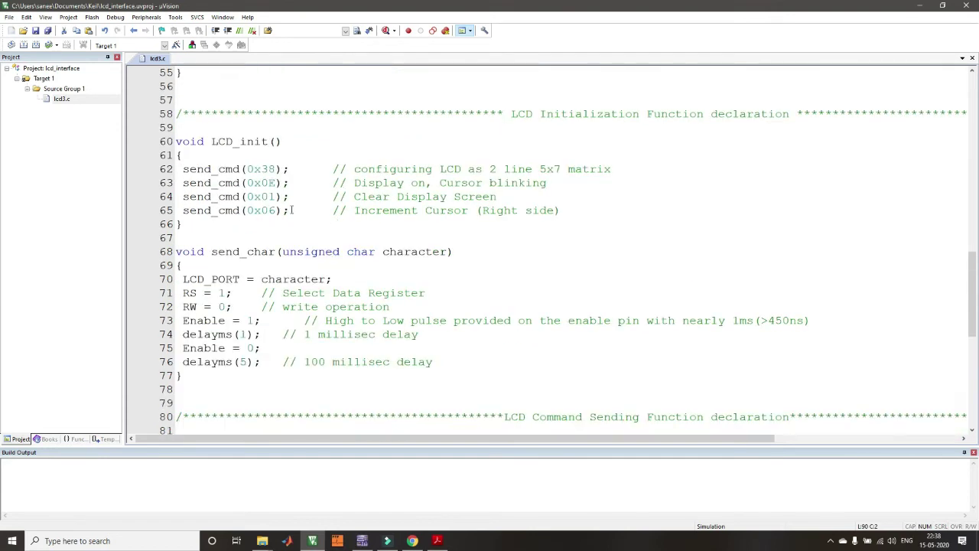
left_click_drag(290, 212, 178, 212)
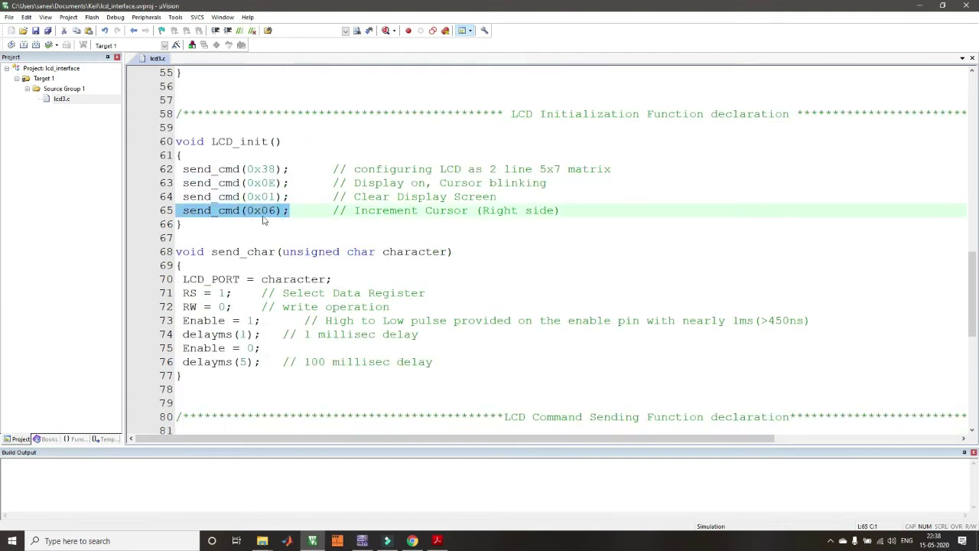
left_click(280, 215)
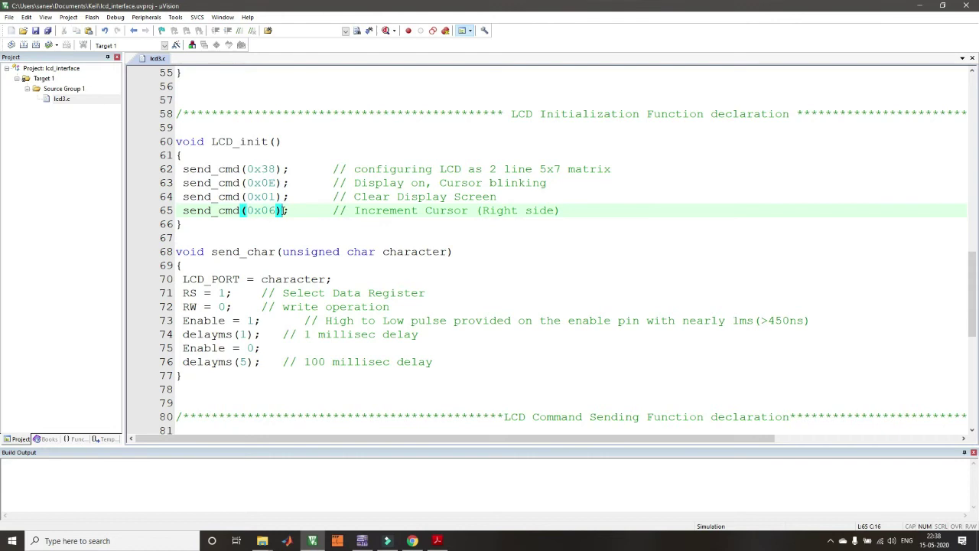
left_click_drag(278, 214, 245, 214)
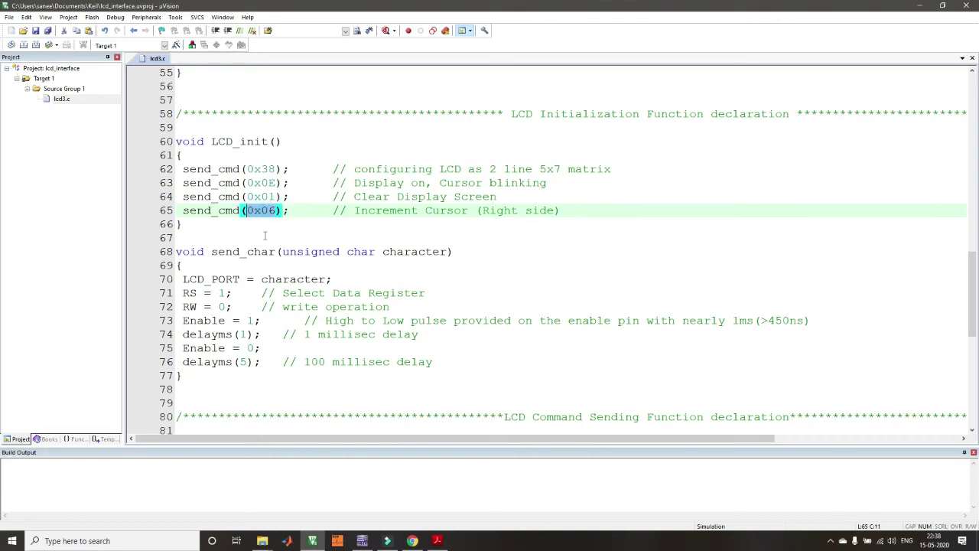
Examine the RS, RW and Enable assignments in the body of the send_cmd function.
scroll(266, 237, "down", 7)
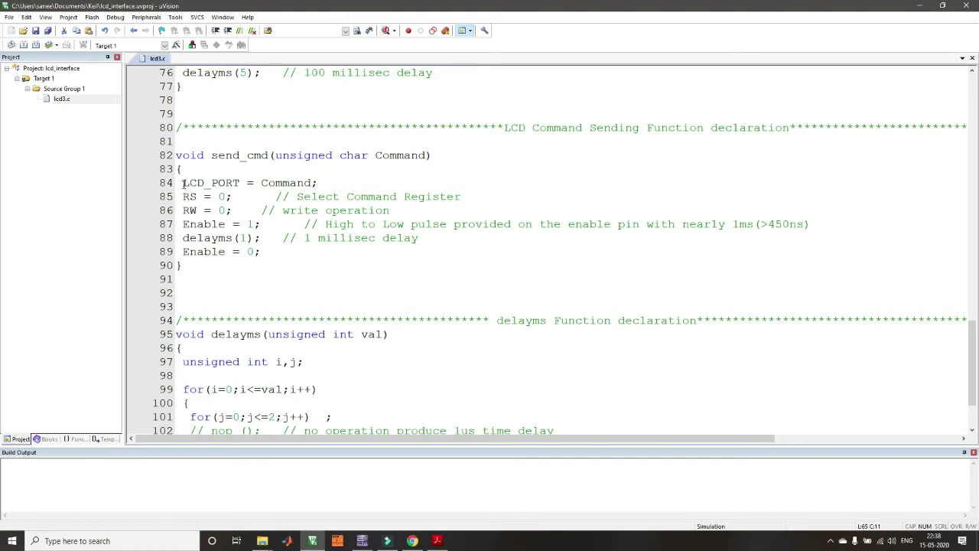
mouse_move(182, 197)
left_mouse_down()
mouse_move(239, 196)
mouse_move(222, 211)
mouse_move(176, 210)
left_mouse_up()
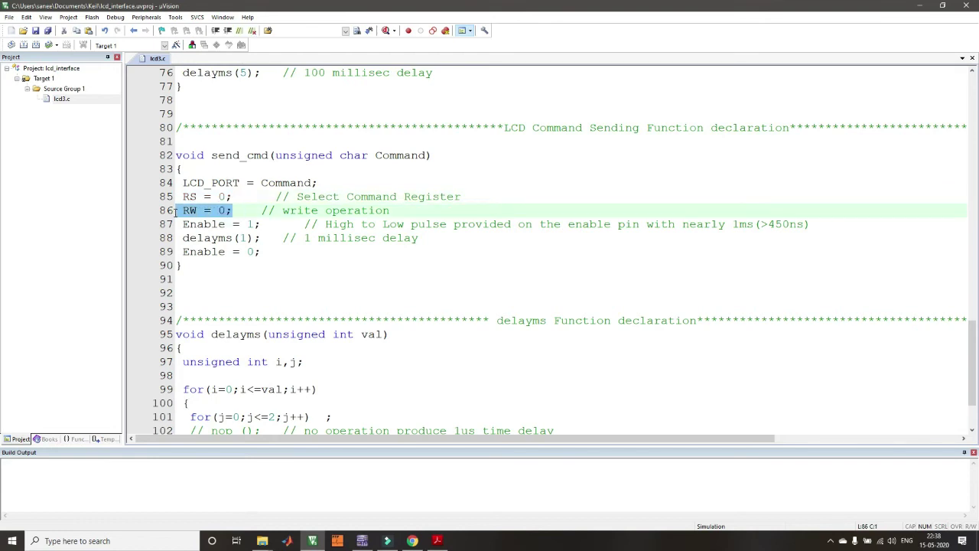
left_click(248, 211)
left_click_drag(232, 212, 167, 201)
left_click(180, 224)
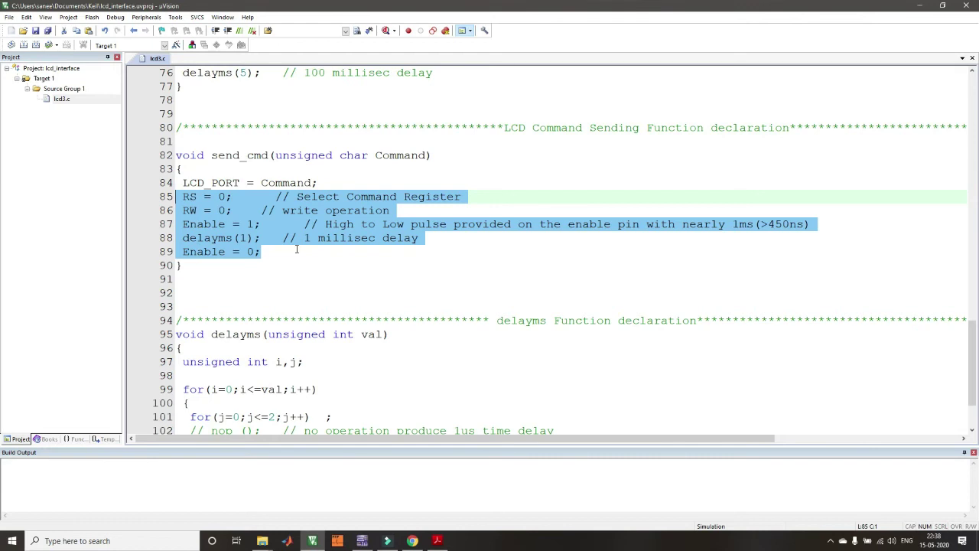
Compare send_char with send_cmd, examining their RS and RW values, the Enable pulse and the delayms(1) call.
scroll(297, 250, "up", 3)
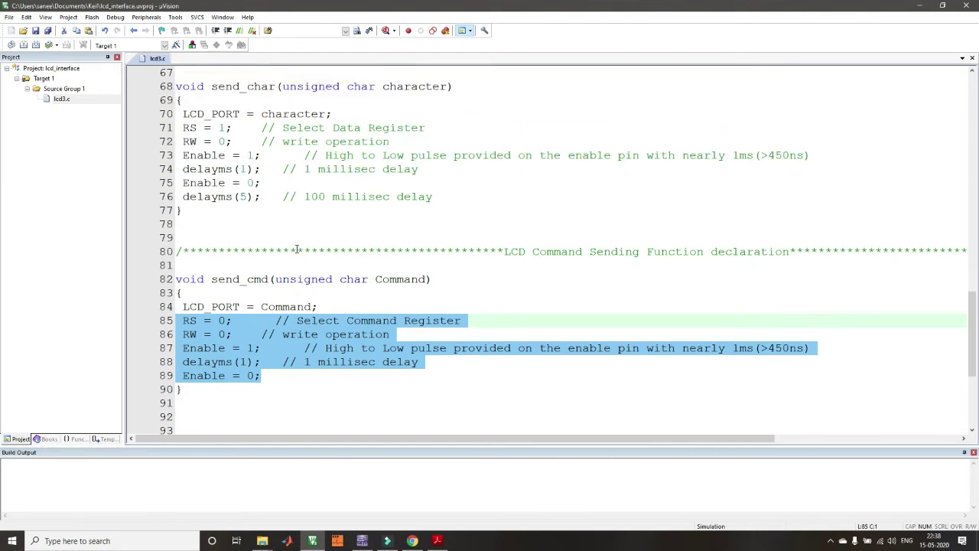
scroll(297, 249, "up", 1)
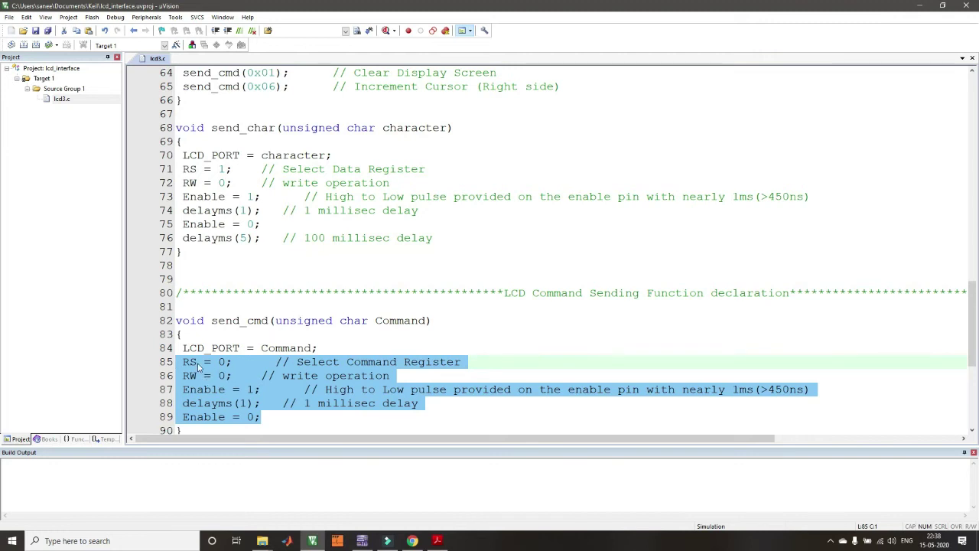
left_click(249, 365)
left_click_drag(274, 362, 163, 363)
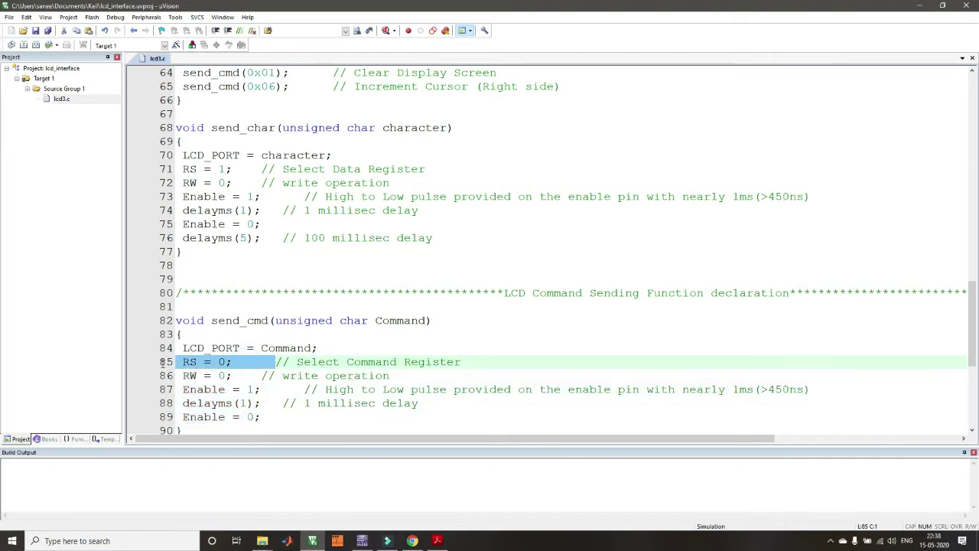
left_click_drag(232, 169, 161, 170)
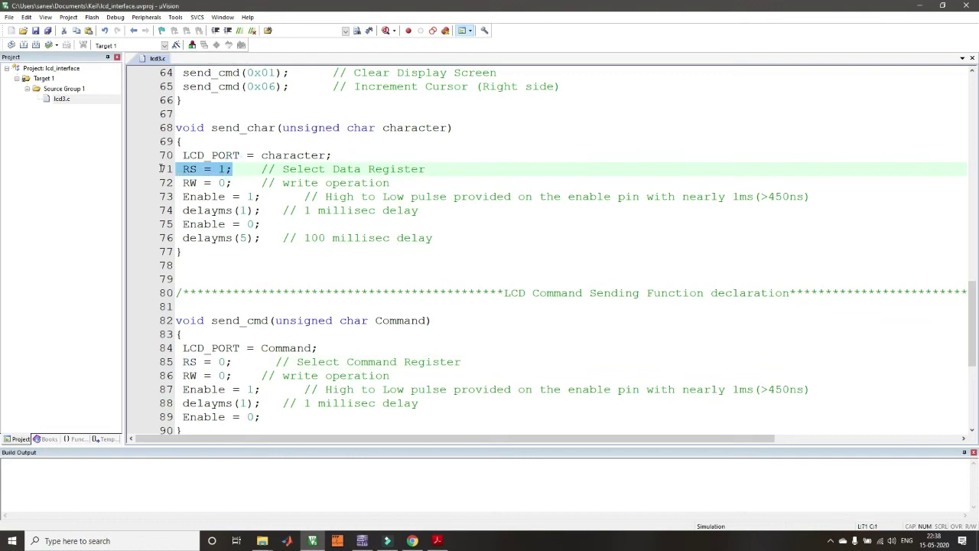
left_click_drag(226, 170, 212, 170)
left_click(221, 361)
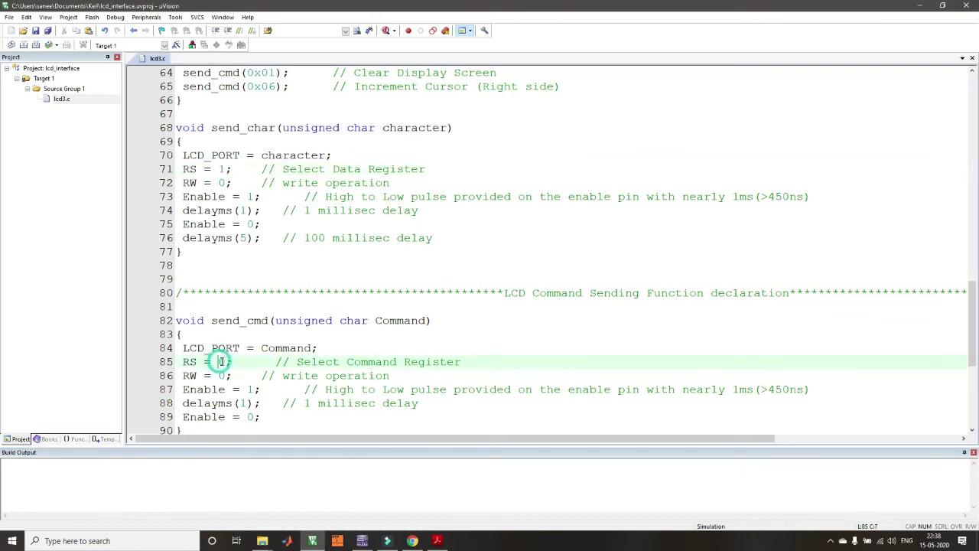
left_click_drag(265, 224, 165, 169)
left_click(219, 186)
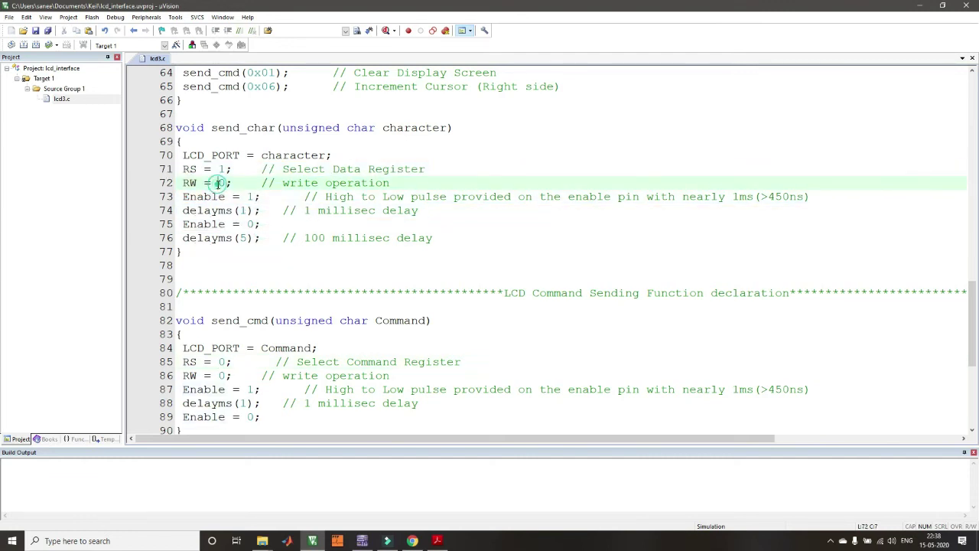
left_click_drag(182, 197, 262, 225)
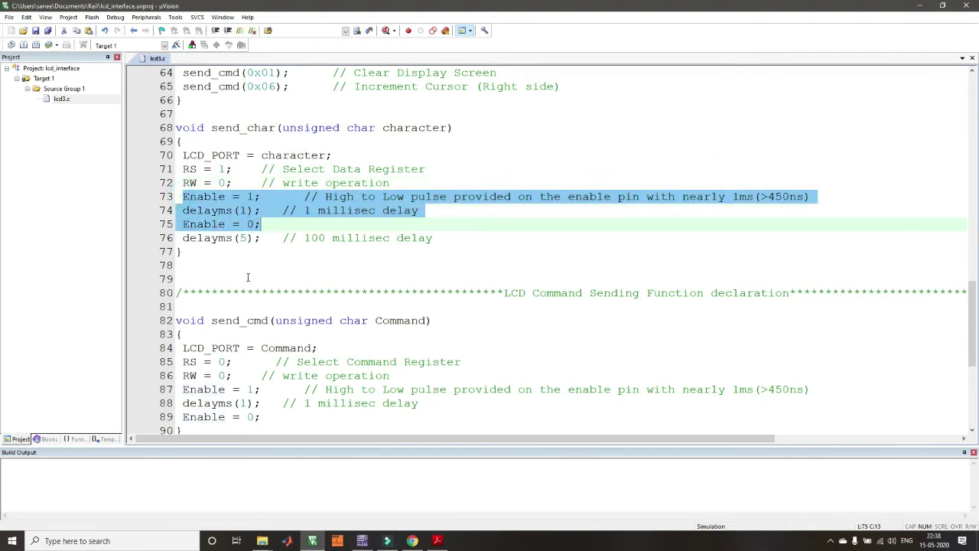
left_click(233, 211)
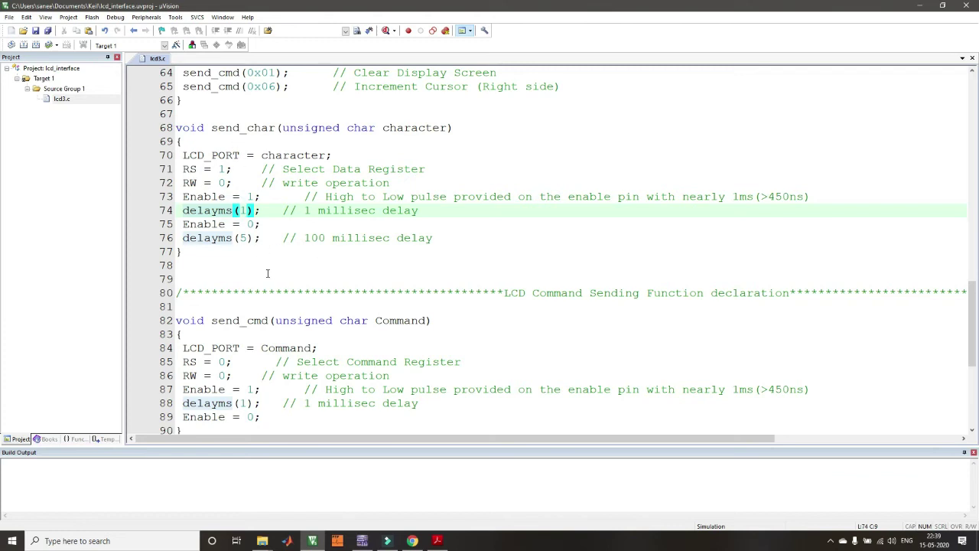
Examine the nested for loops in the delayms function at the end of lcd3.c.
scroll(268, 274, "down", 2)
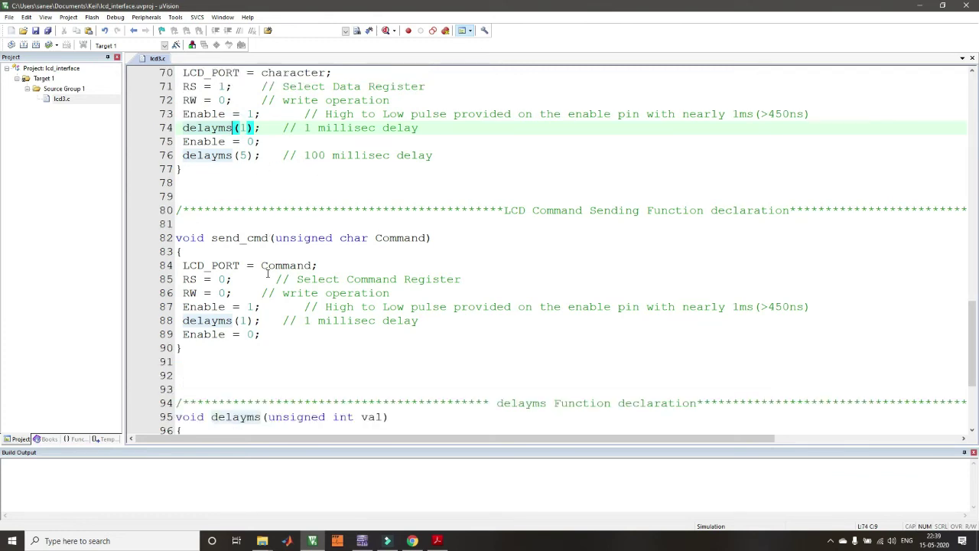
scroll(267, 273, "down", 4)
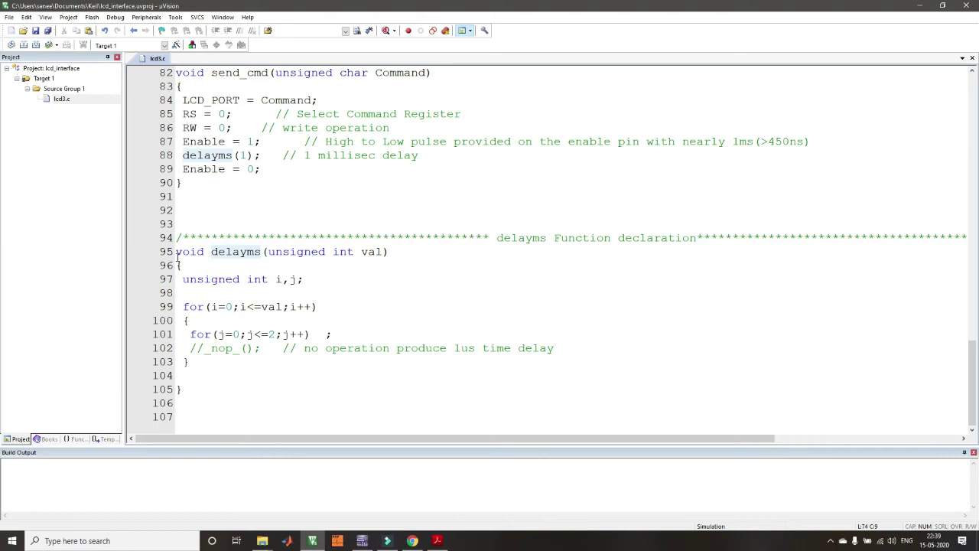
left_click_drag(182, 276, 205, 390)
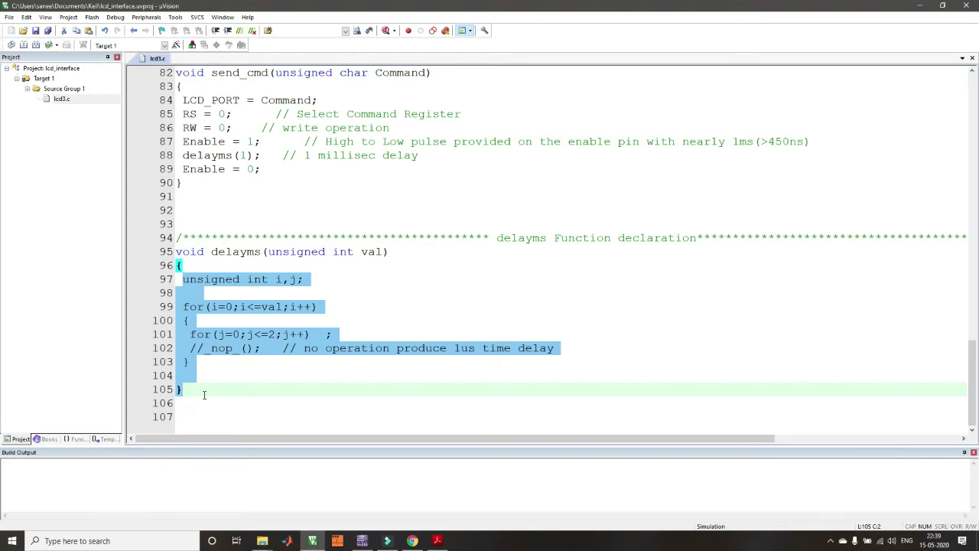
scroll(204, 394, "up", 4)
scroll(205, 394, "down", 1)
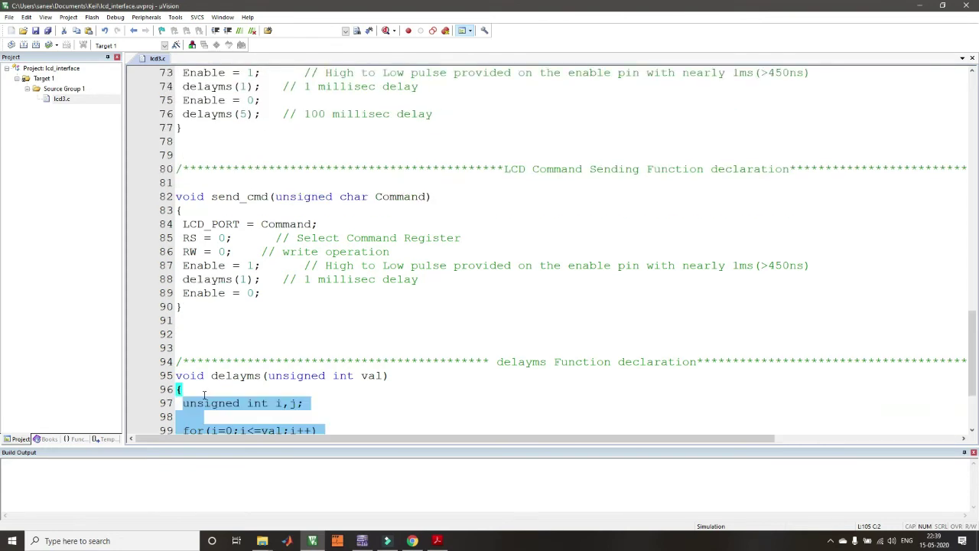
Trace the LCD_init prototype to its definition and examine the four commands in its body.
scroll(205, 394, "up", 20)
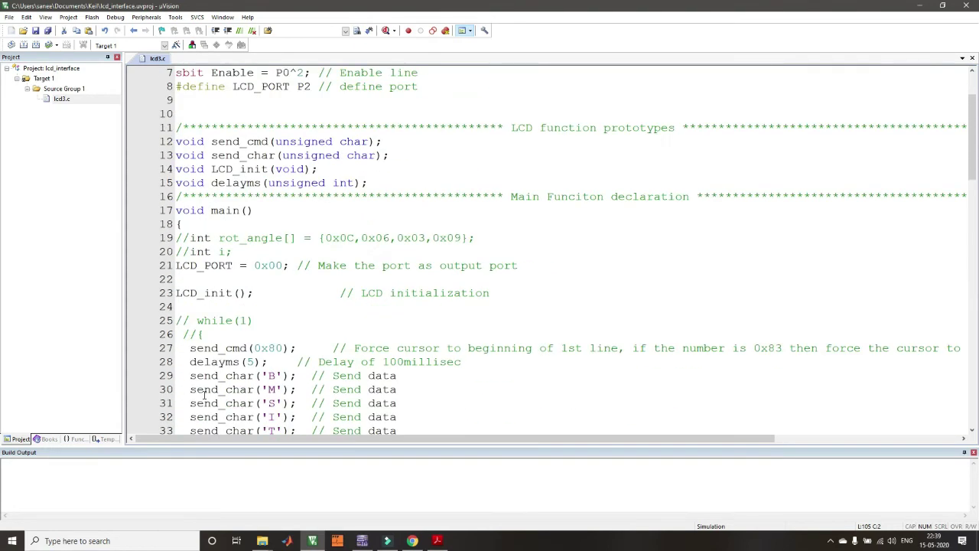
left_click_drag(329, 251, 176, 252)
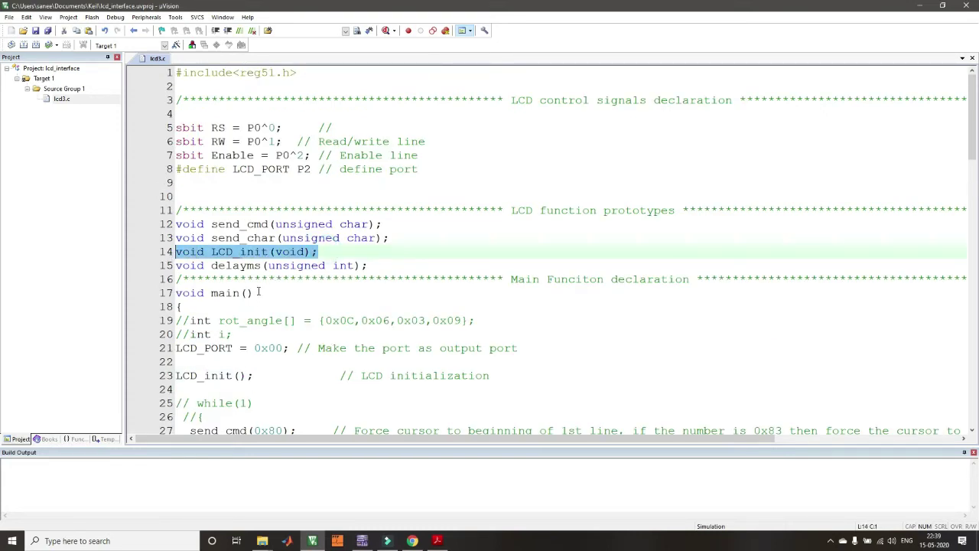
scroll(298, 305, "down", 2)
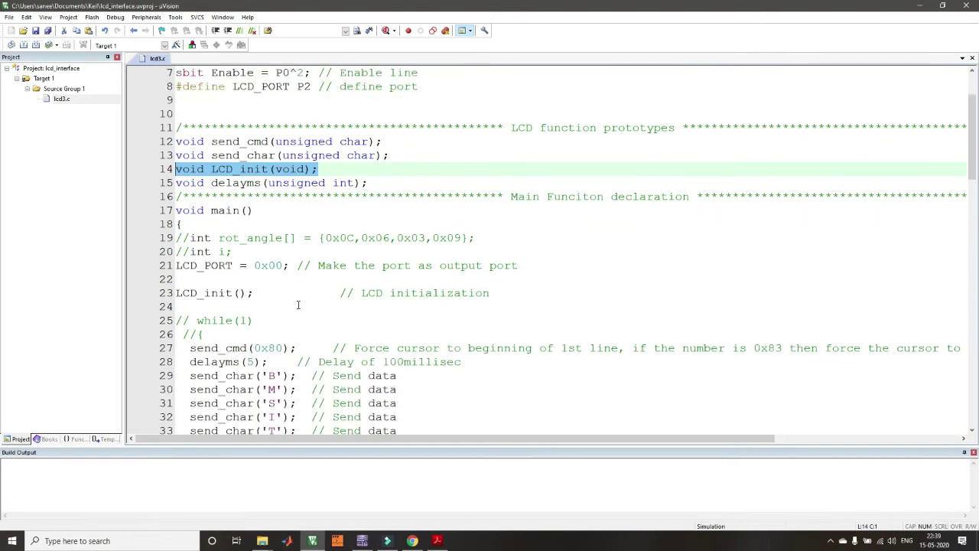
scroll(299, 305, "down", 14)
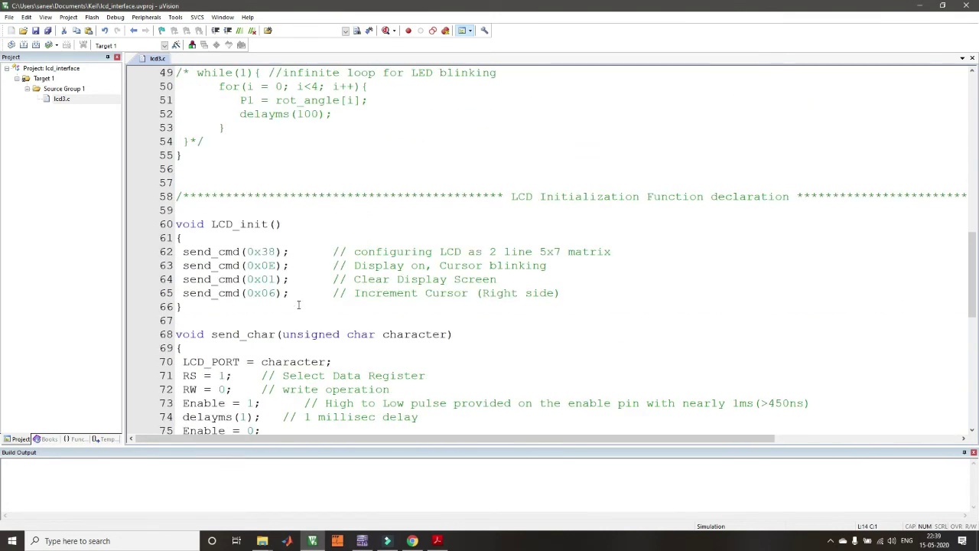
left_click_drag(192, 305, 176, 238)
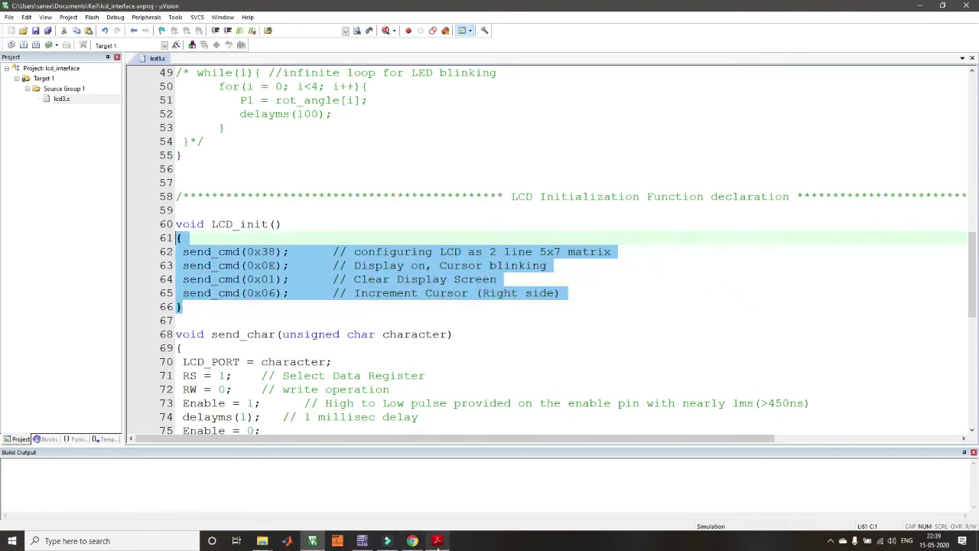
Switch to Module 5_B Interfacing.pdf in Adobe Acrobat Reader and view the full LCD Command Codes table on page 15 at 125% zoom.
left_click(437, 541)
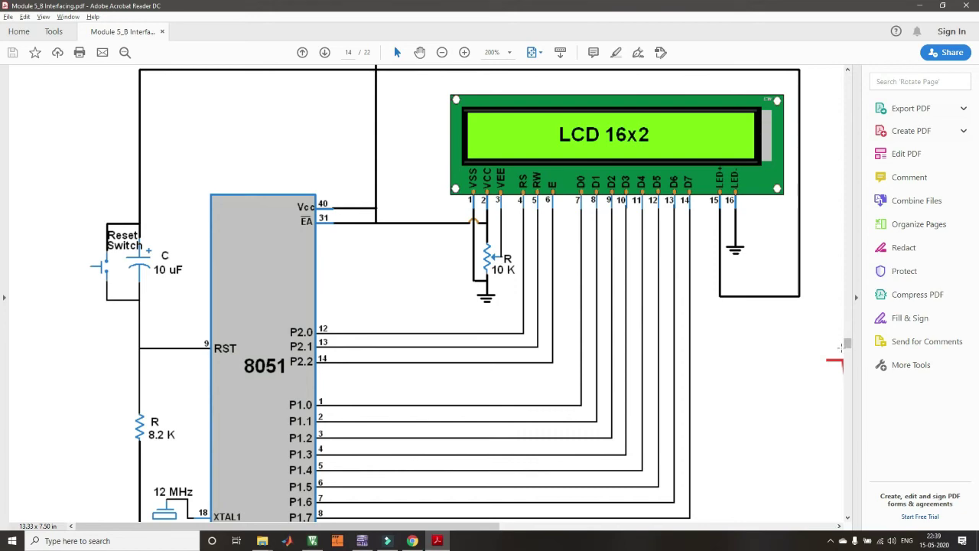
left_click_drag(848, 348, 870, 359)
key("ctrl+minus")
key("ctrl+minus")
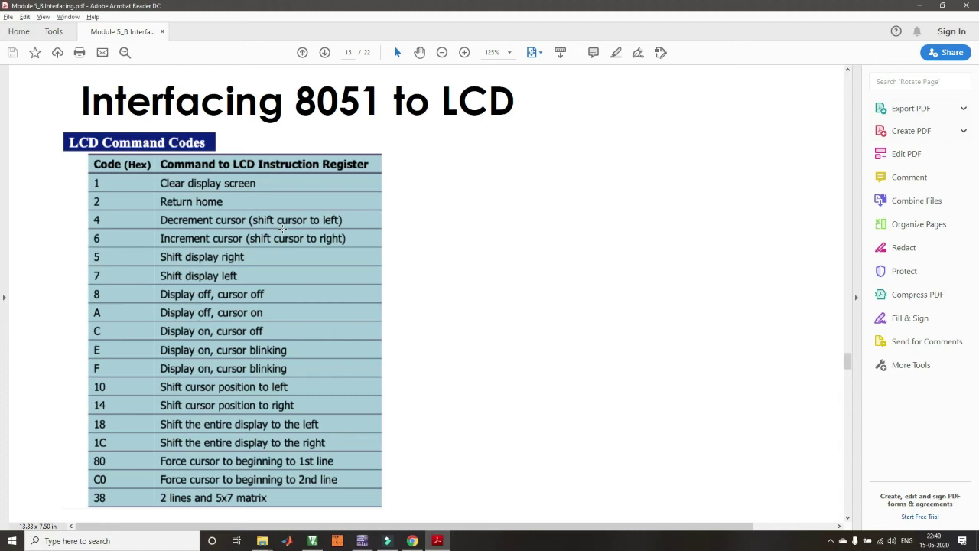
Switch back to Keil µVision and highlight the whole LCD_init function to review its initialization commands.
key("alt+Tab")
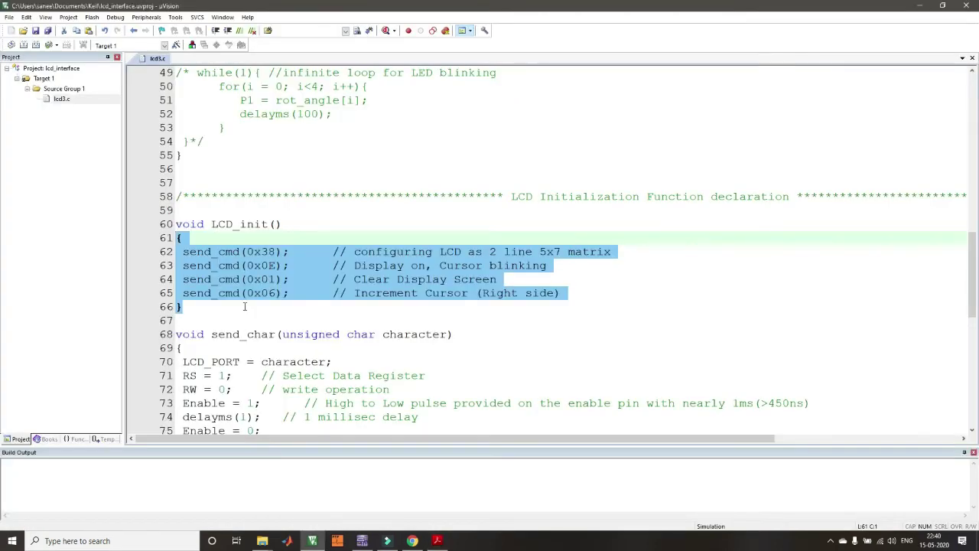
left_click(186, 307)
key("shift+Up")
key("shift+Up")
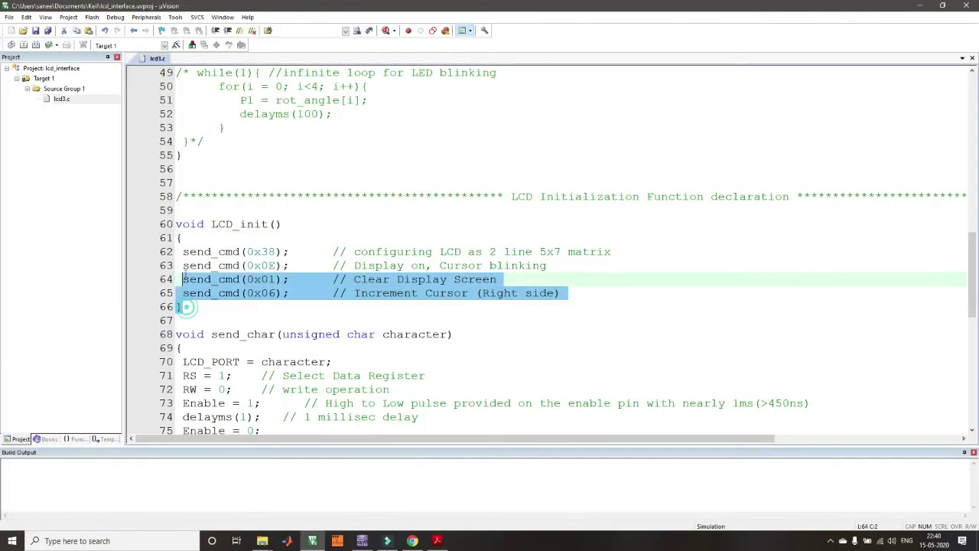
key("shift+Up")
key("shift+Up")
key("shift+Up")
key("shift+Up")
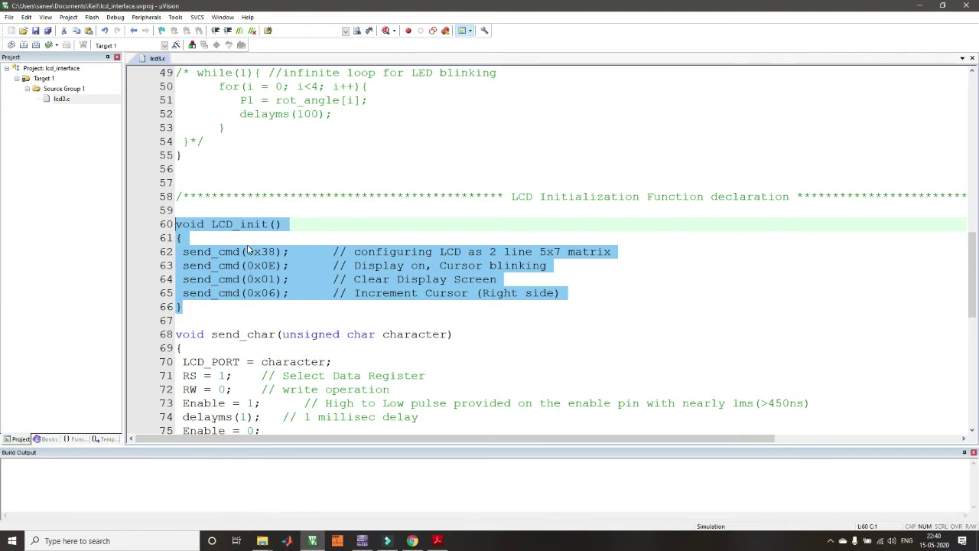
left_click(186, 306)
left_click_drag(187, 306, 187, 224)
left_click(190, 308)
left_click_drag(190, 308, 169, 223)
Examine the main function as a whole and its LCD_PORT = 0x00 output port assignment.
scroll(383, 189, "up", 7)
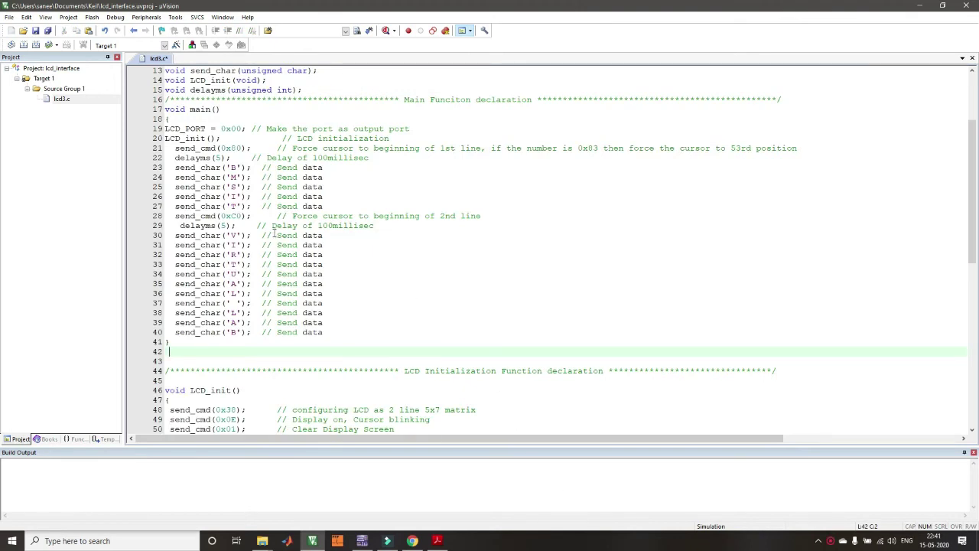
left_click_drag(166, 110, 203, 339)
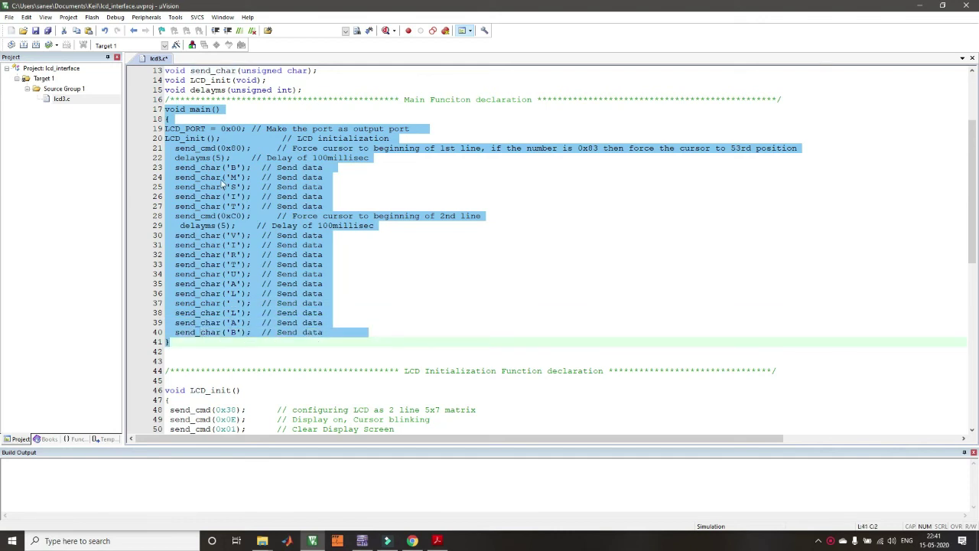
left_click(210, 129)
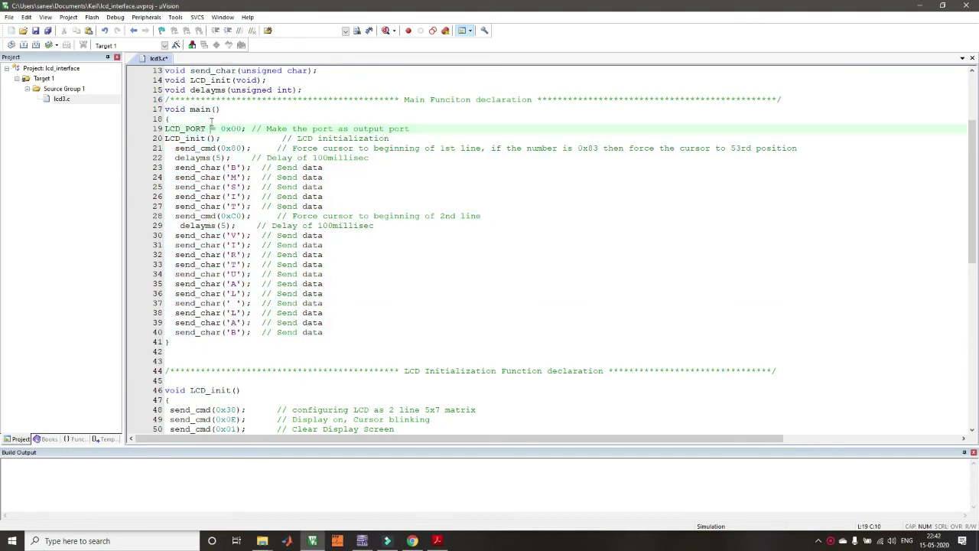
left_click_drag(206, 129, 164, 128)
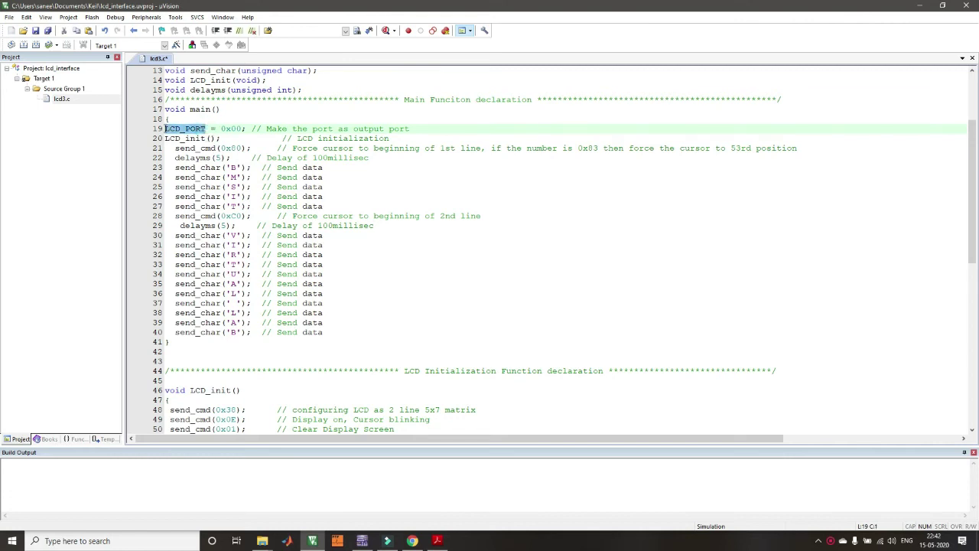
left_click_drag(243, 129, 221, 129)
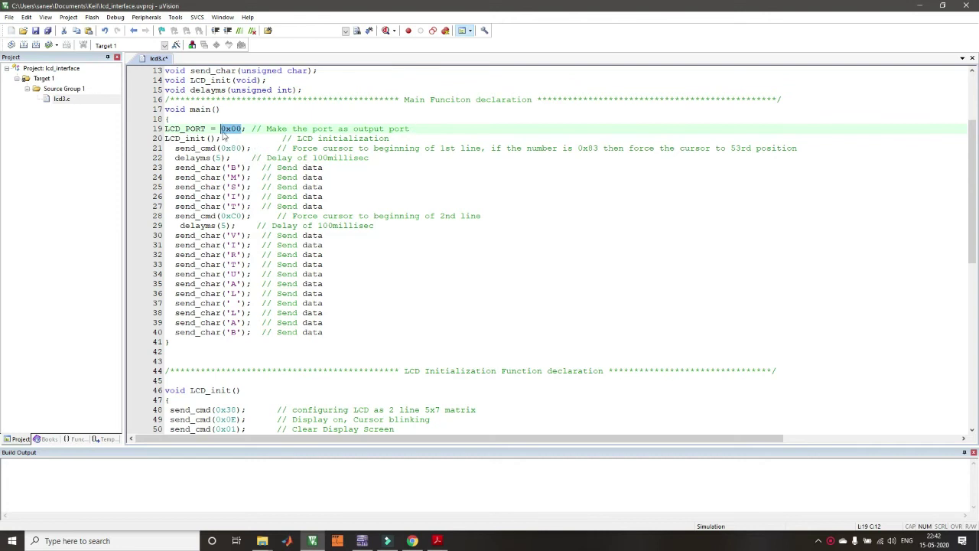
left_click(230, 128)
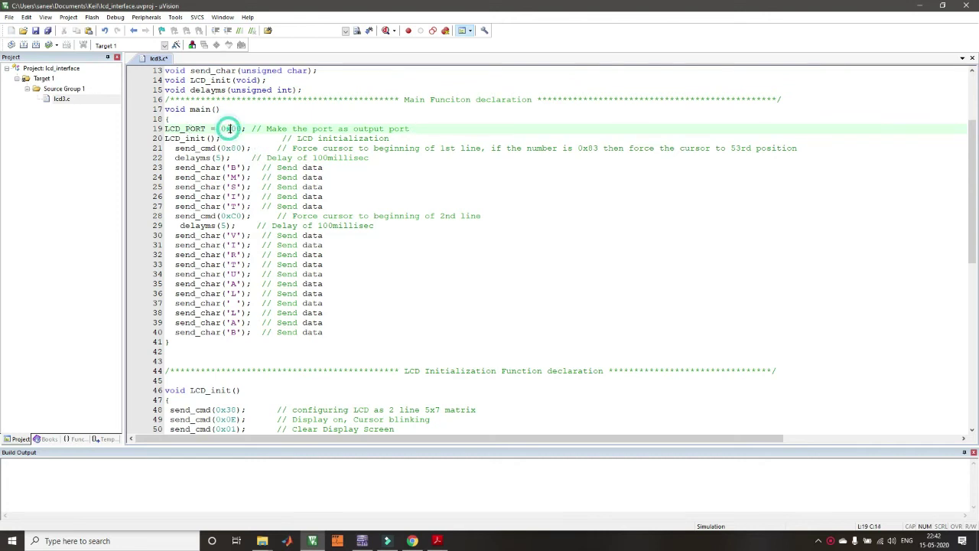
left_click_drag(411, 129, 164, 128)
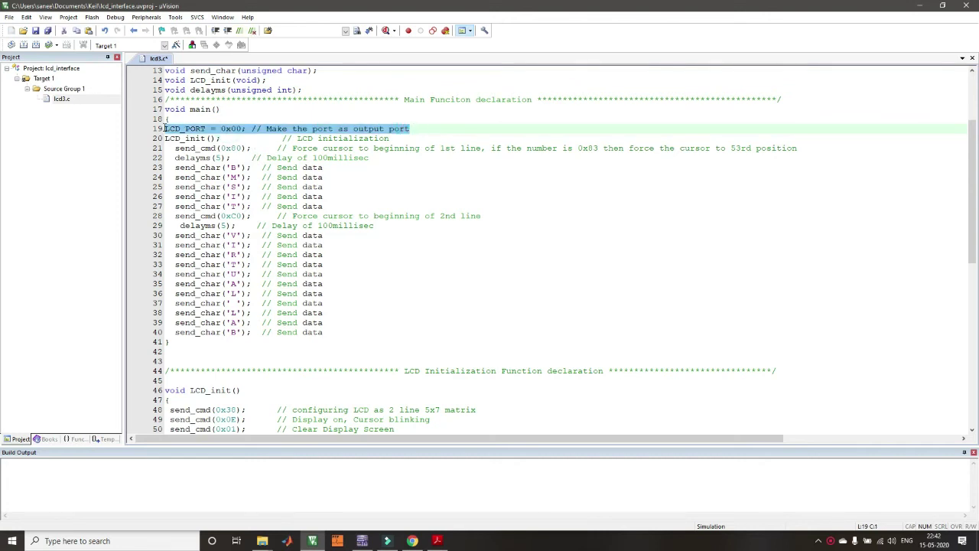
Examine the LCD_init() call and send_cmd(0x80) in main, checking code 80 against the LCD Command Codes table in Adobe Acrobat Reader.
left_click_drag(228, 138, 164, 137)
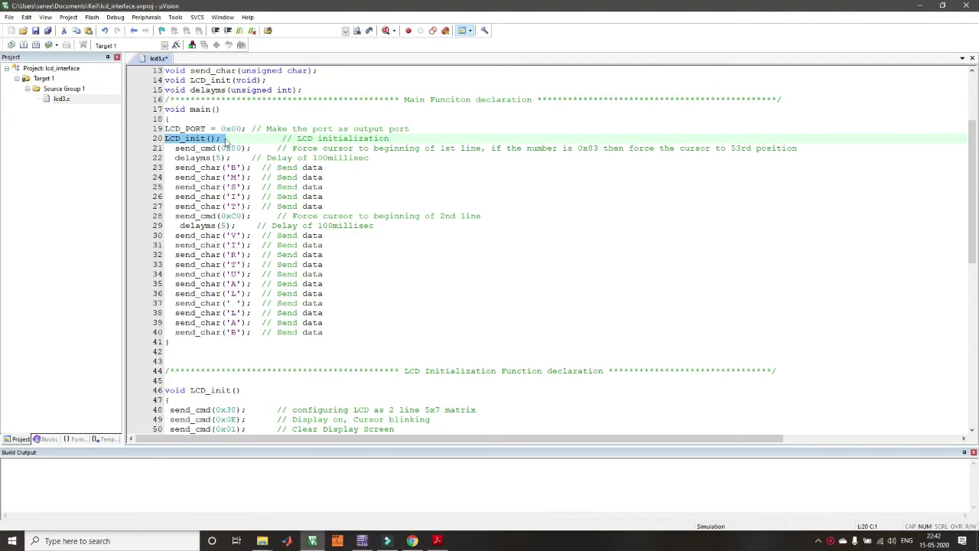
left_click_drag(253, 148, 162, 148)
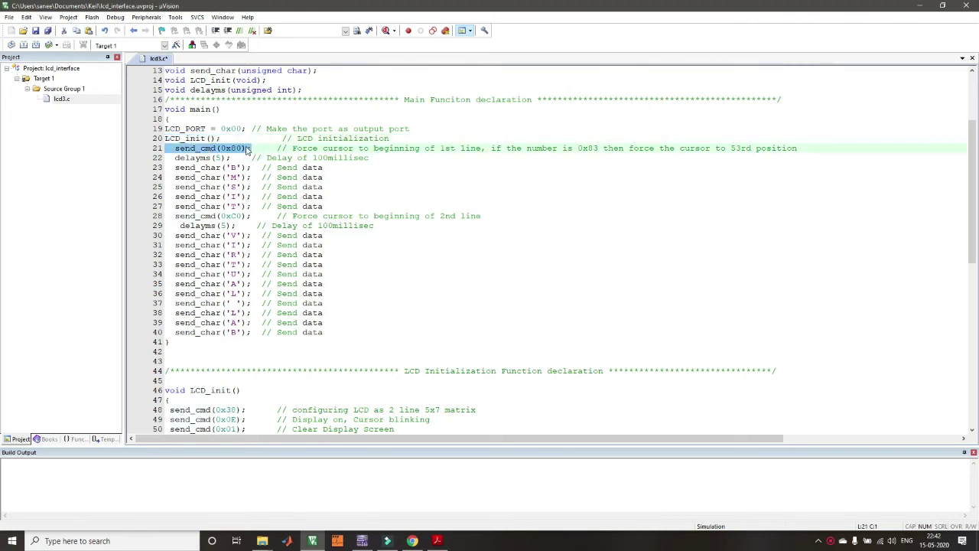
left_click_drag(251, 148, 146, 151)
key("alt+Tab")
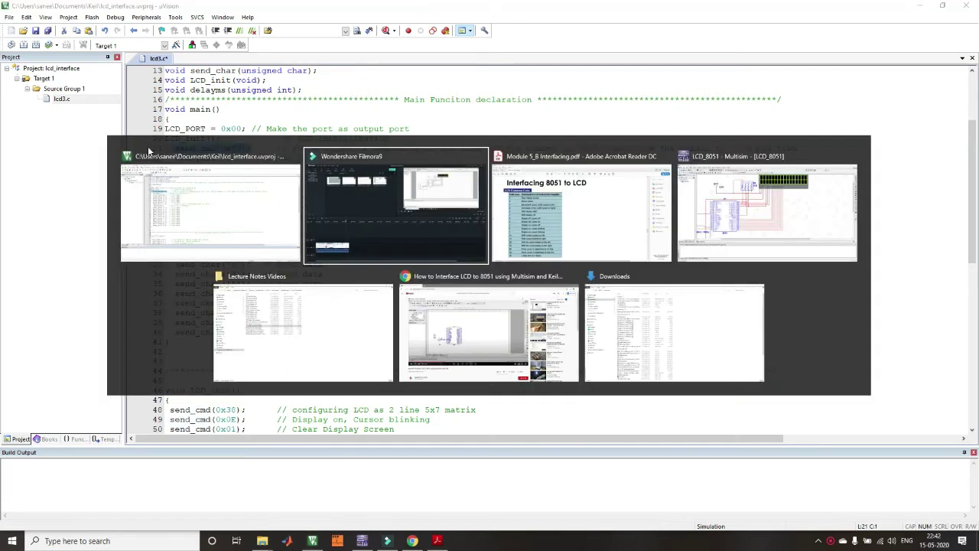
key("alt+Tab")
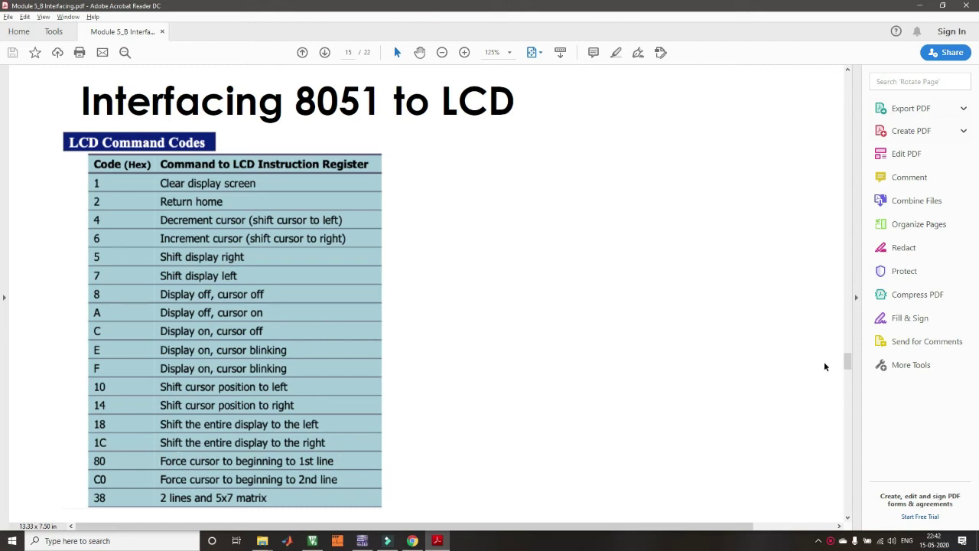
key("alt+Tab")
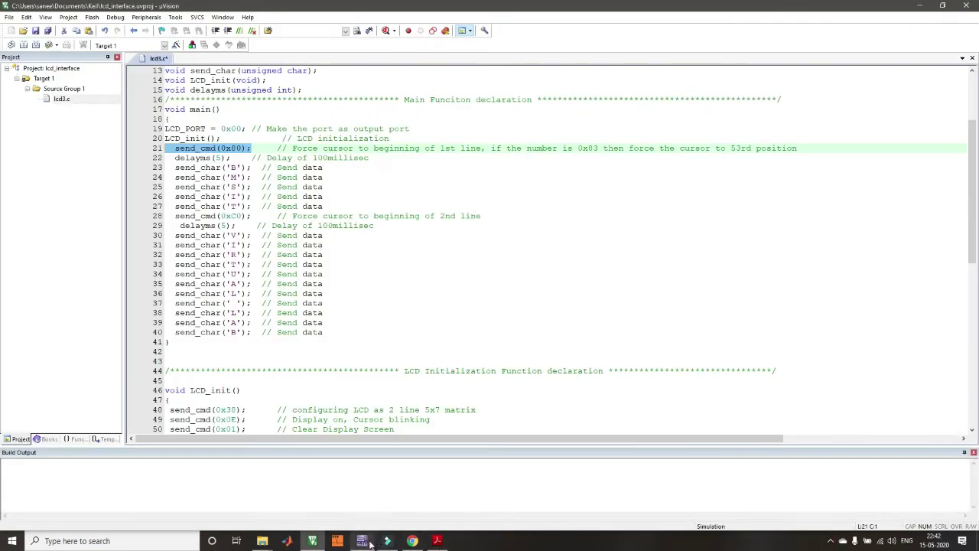
View the LCD in Multisim, then return to Keil µVision and set the first-line cursor command to send_cmd(0x85).
left_click(362, 541)
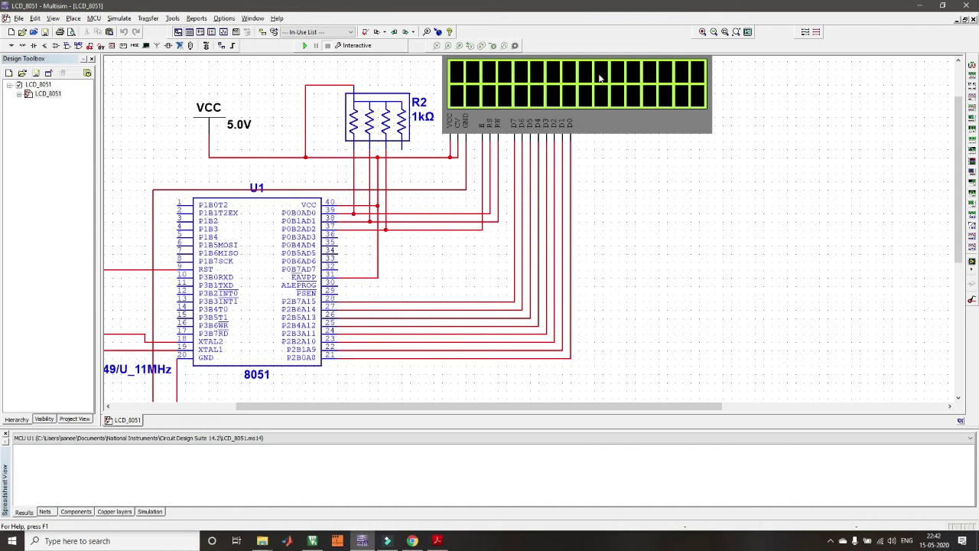
key("alt+Tab")
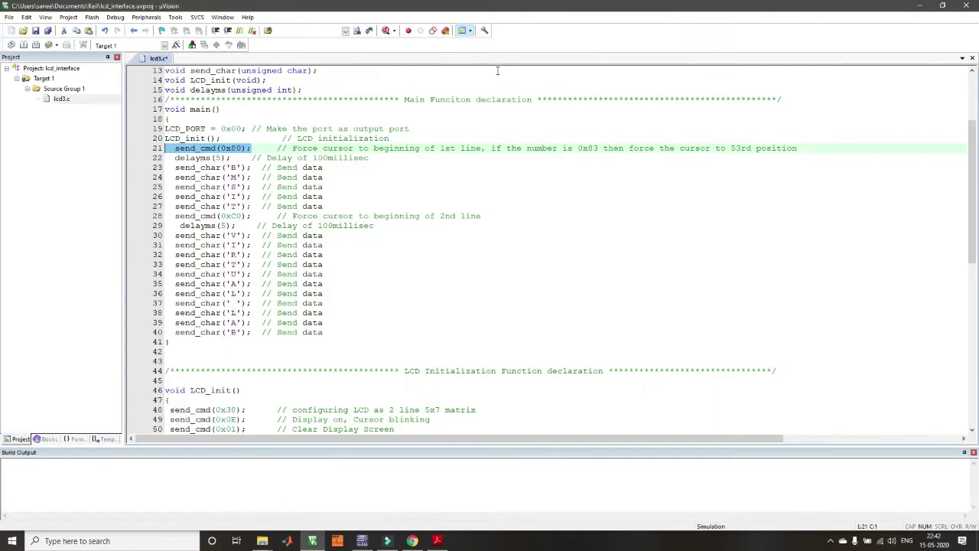
left_click(242, 149)
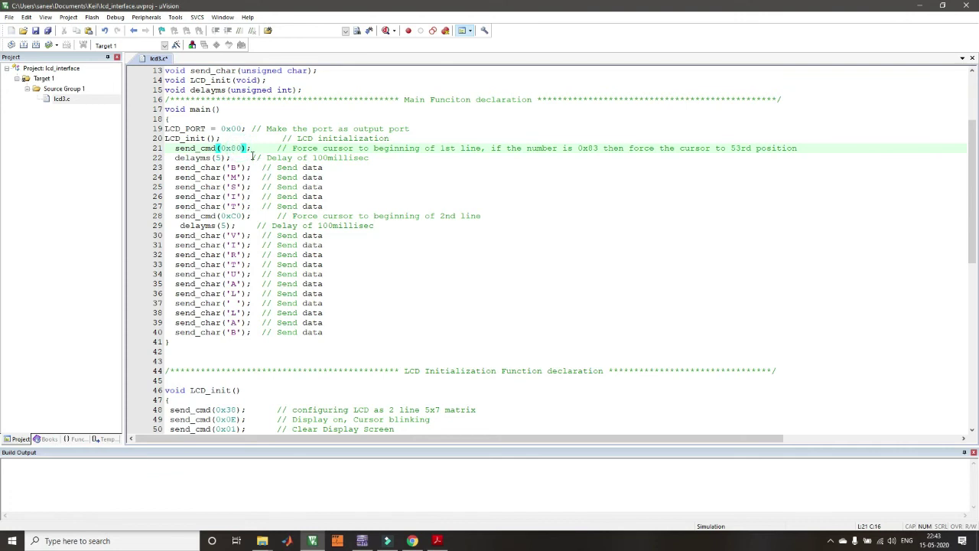
key("BackSpace")
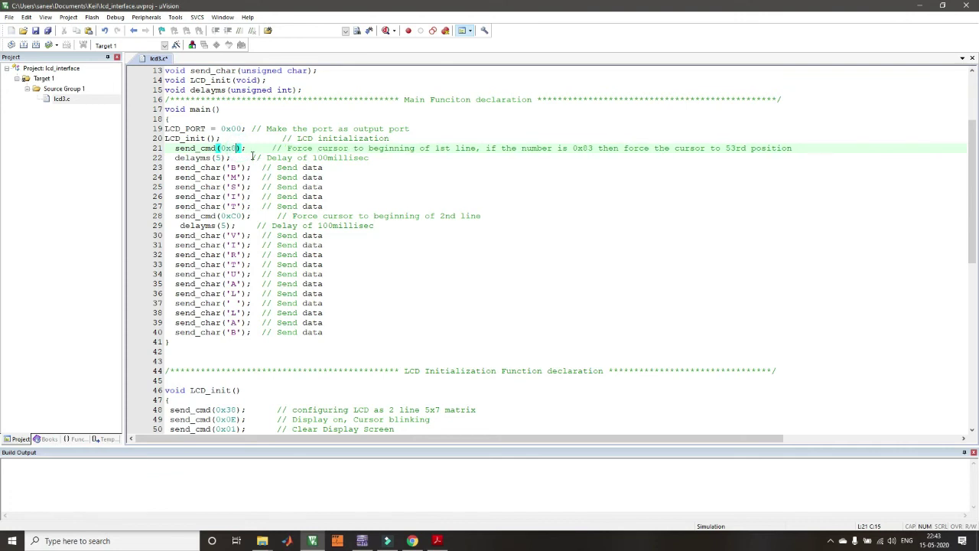
type("8")
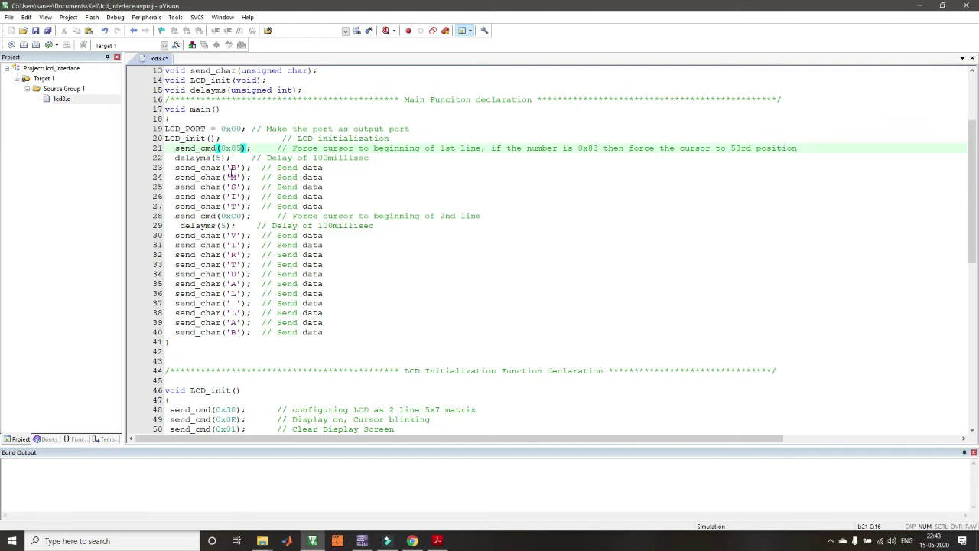
Compare the send_char calls for 'B' and 'M' with the first-row character cells of the LCD in Multisim, returning to Keil µVision.
left_click(229, 169)
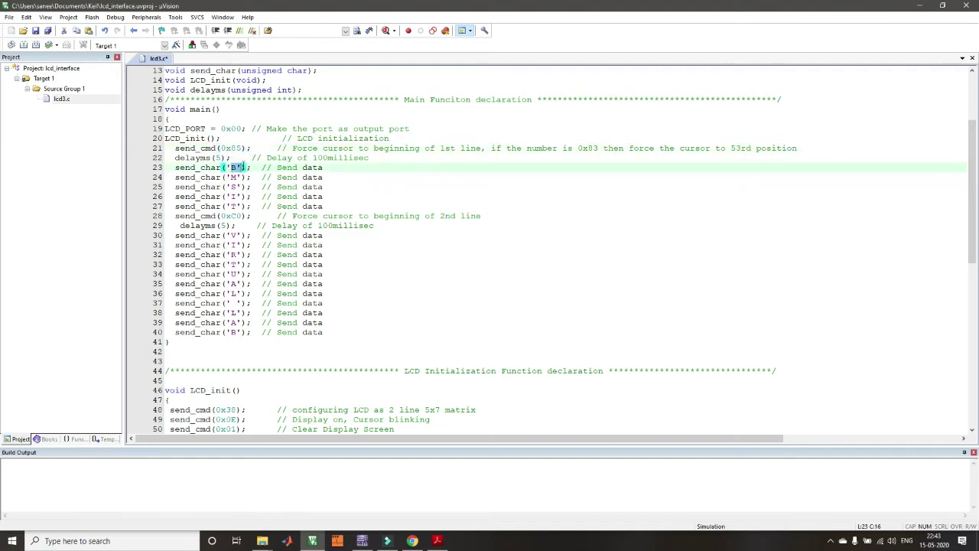
key("alt+Tab")
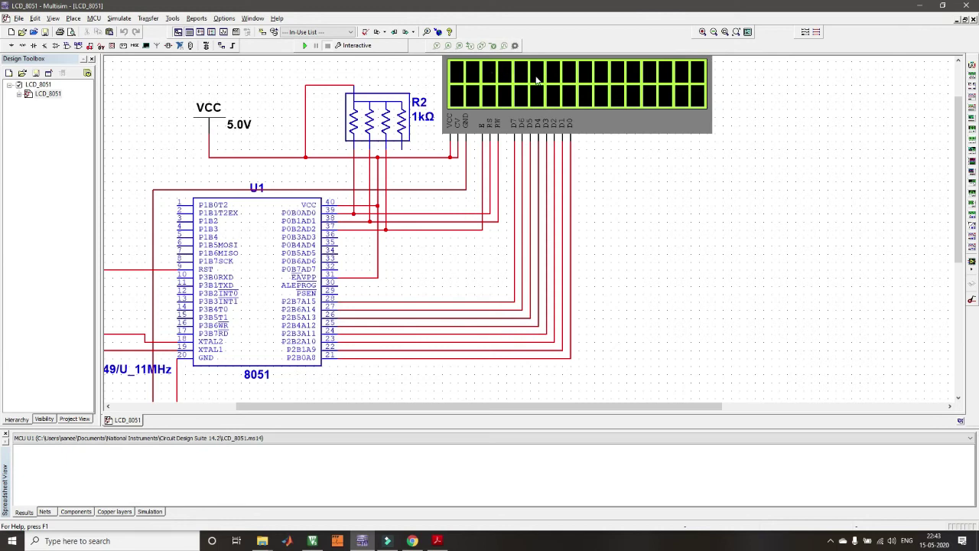
key("alt+Tab")
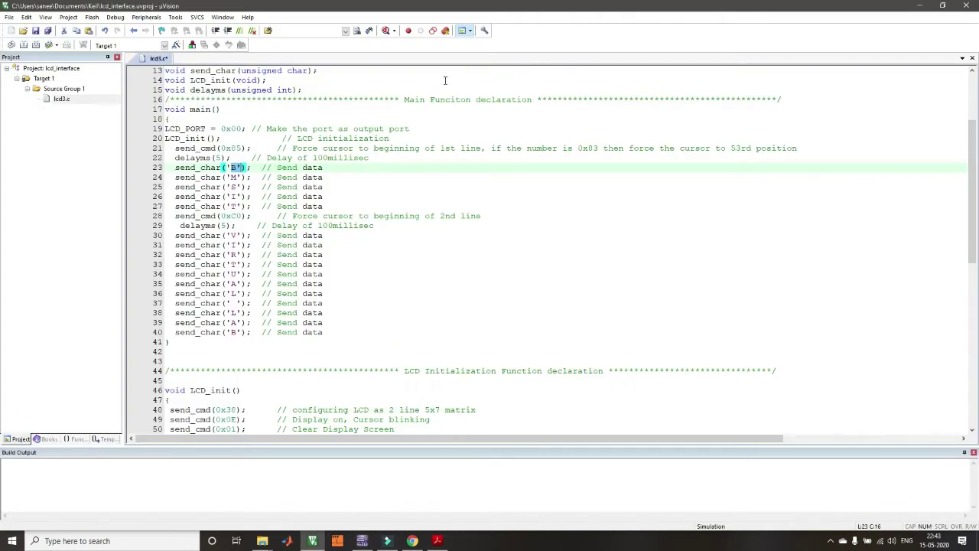
left_click(238, 177)
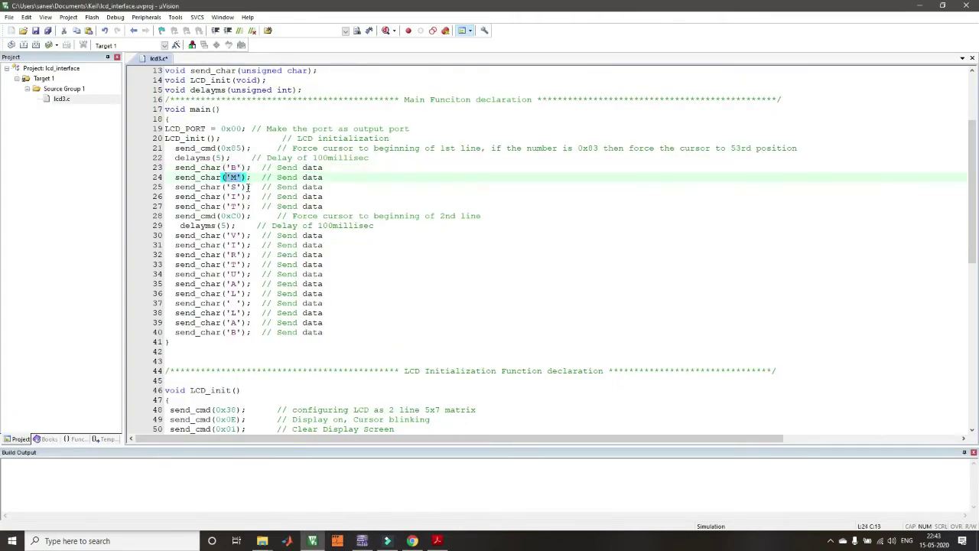
key("alt+Tab")
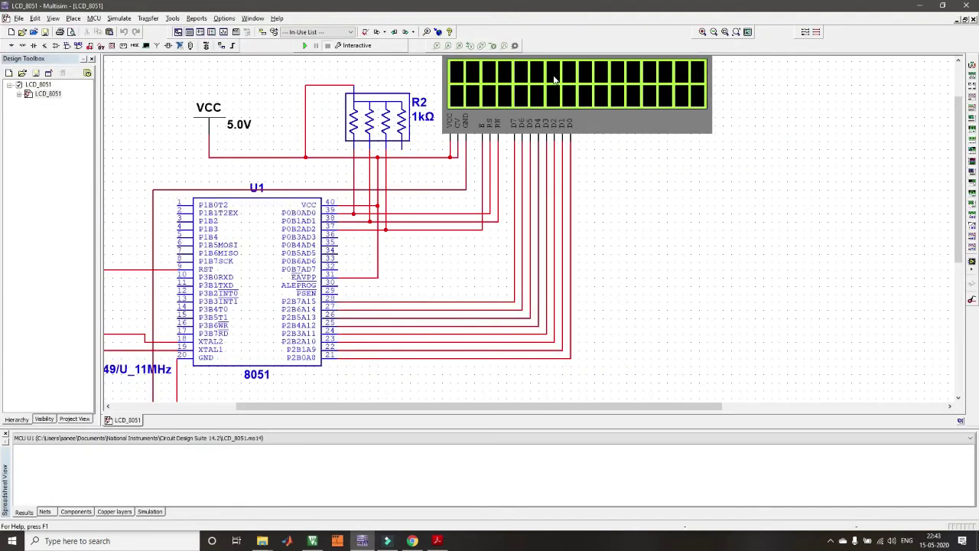
key("alt+Tab")
Examine the send_cmd(0x06) increment-cursor command in the LCD_init function.
scroll(254, 278, "down", 4)
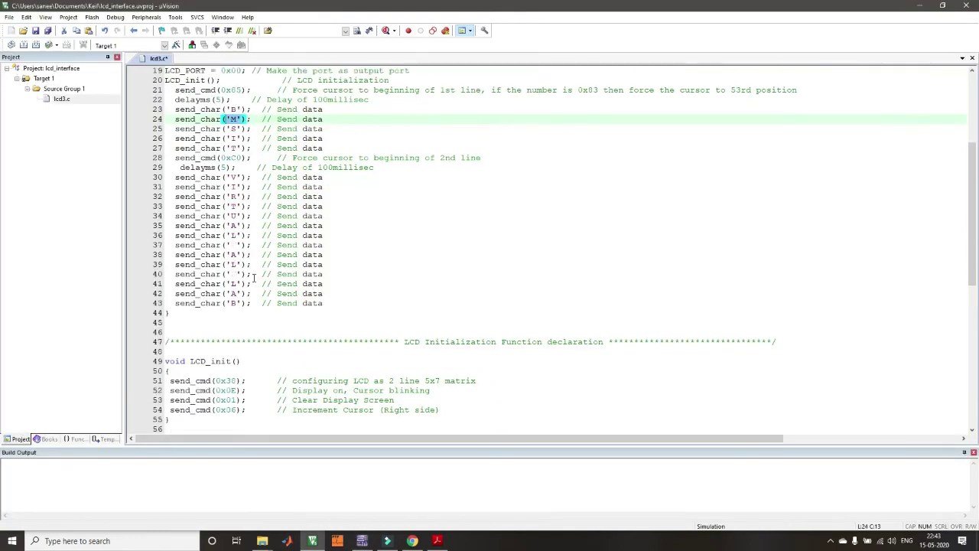
left_click_drag(266, 322, 159, 322)
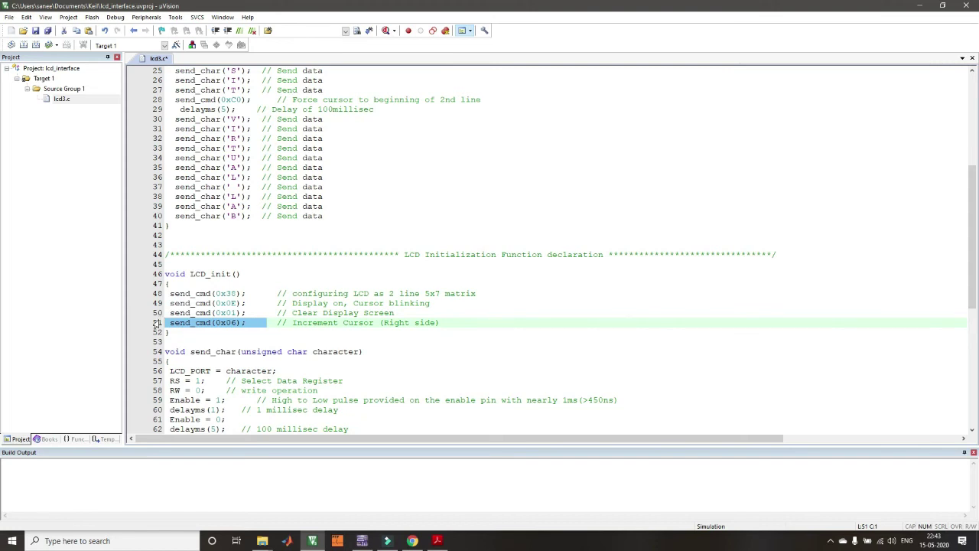
left_click(244, 322)
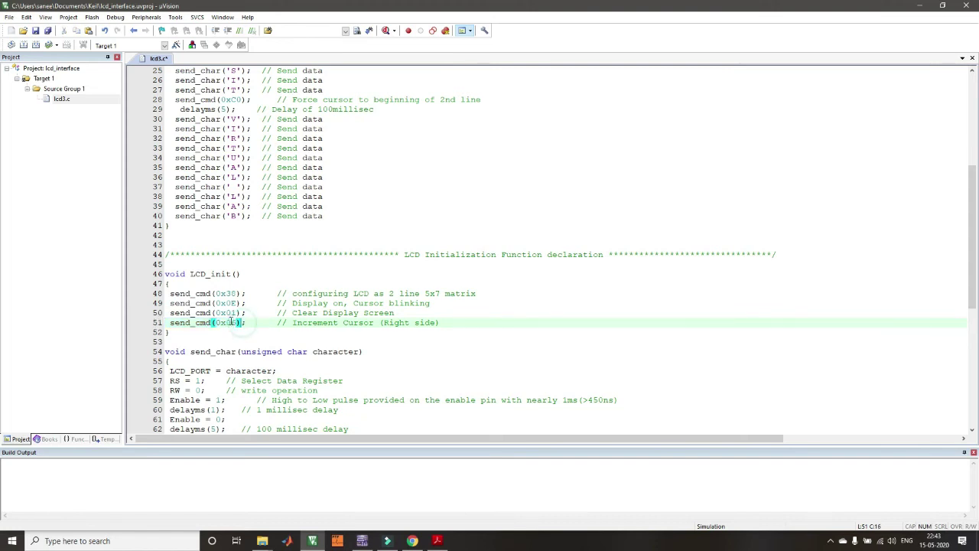
left_click_drag(245, 322, 154, 321)
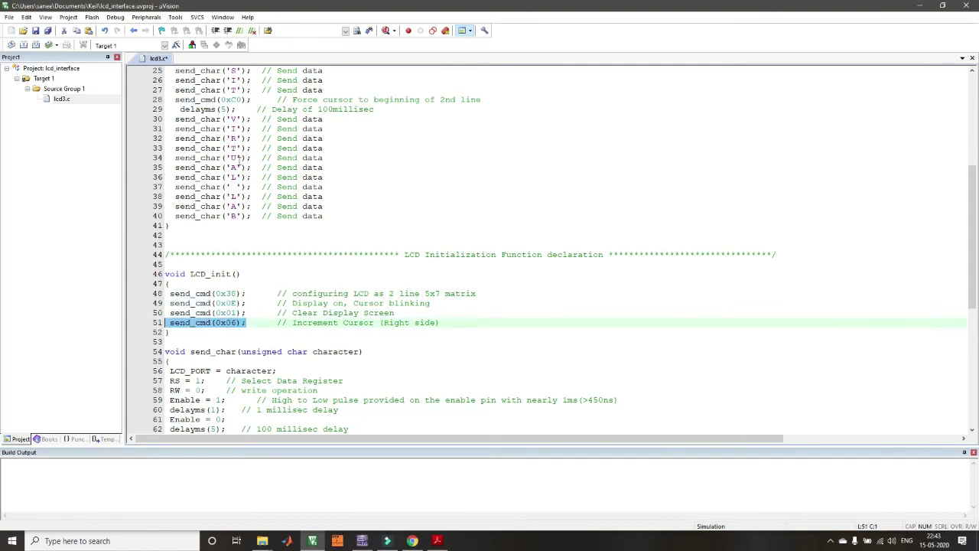
Review the send_cmd(0x85) cursor command in main, the first character sent after it, and the delayms(5) call.
scroll(239, 162, "up", 2)
left_click_drag(252, 119, 166, 123)
scroll(166, 124, "up", 2)
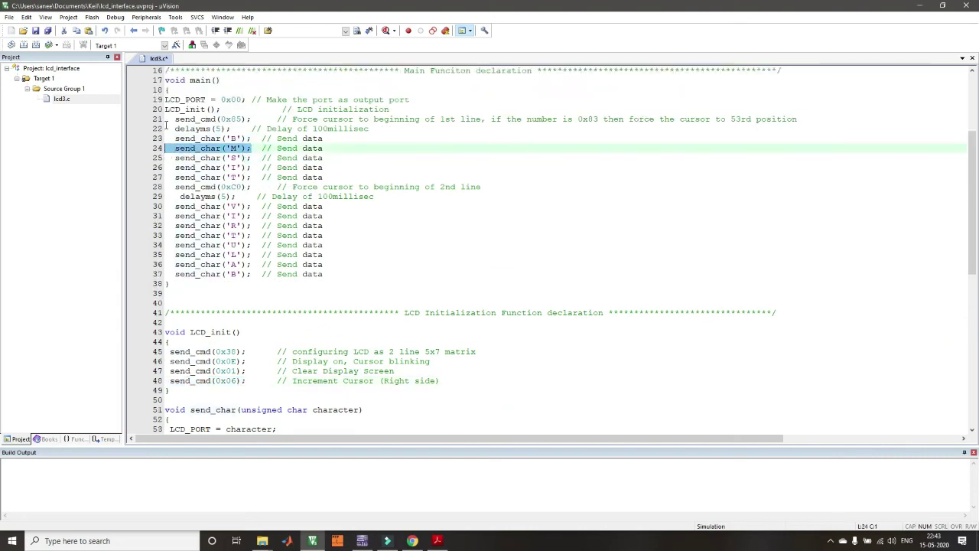
left_click_drag(256, 147, 147, 151)
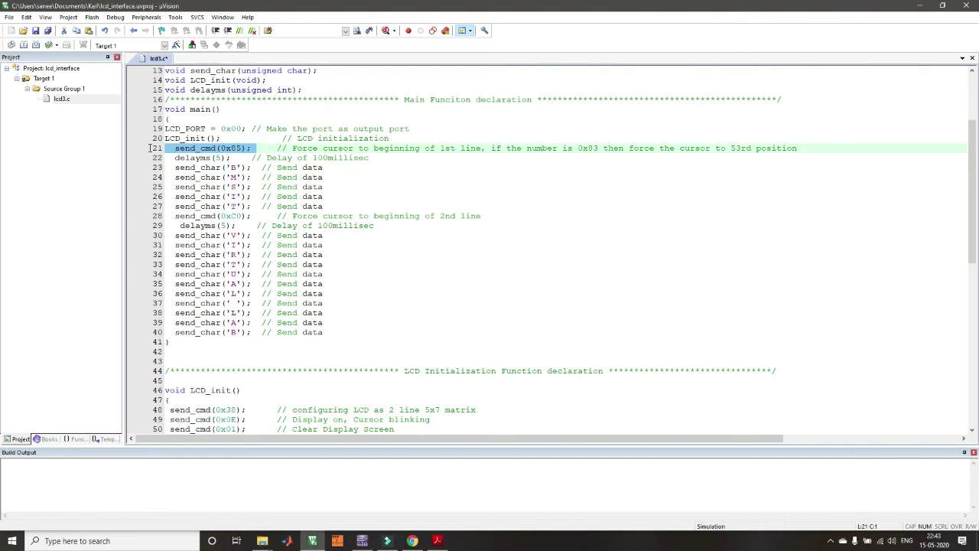
left_click(230, 167)
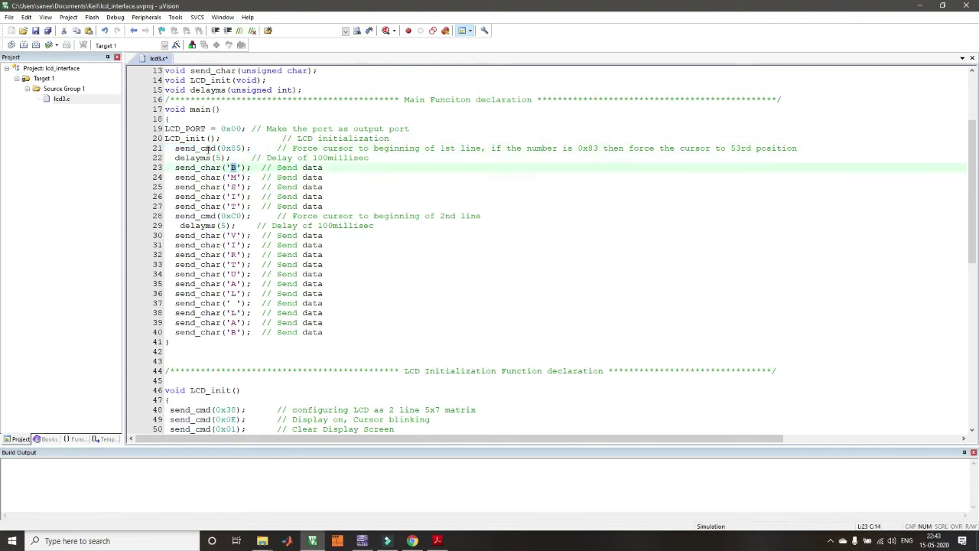
left_click_drag(221, 148, 157, 159)
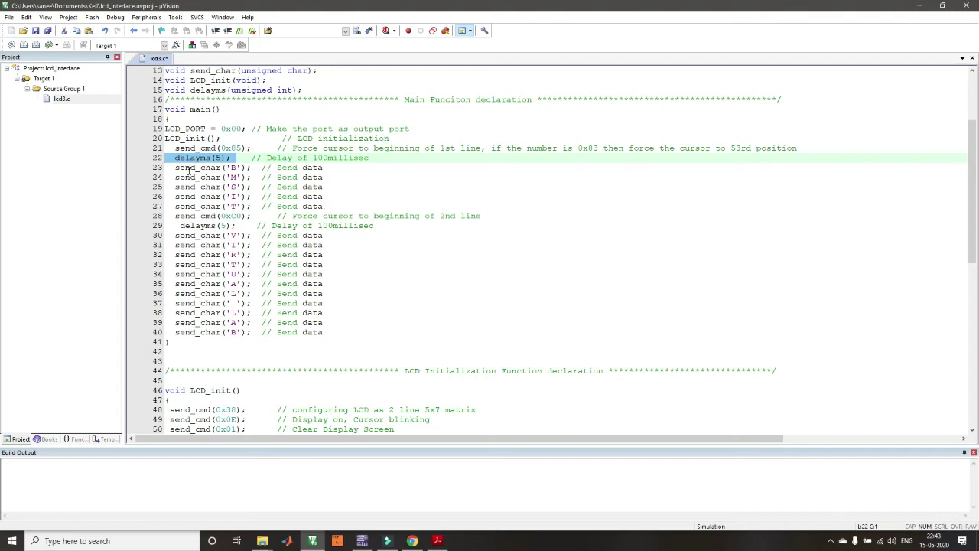
Read through the send_char calls that write BMSIT on the first LCD line.
left_click_drag(169, 168, 309, 168)
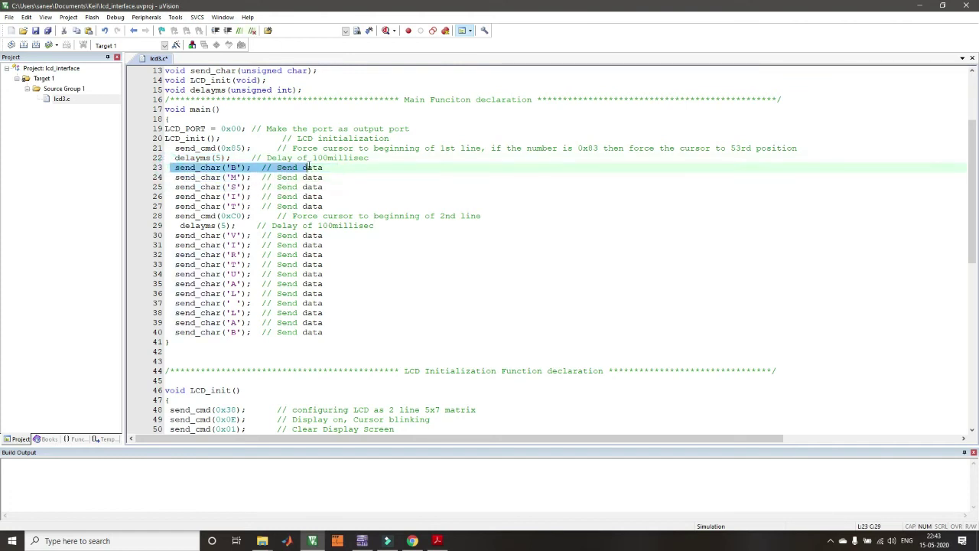
left_click(237, 177)
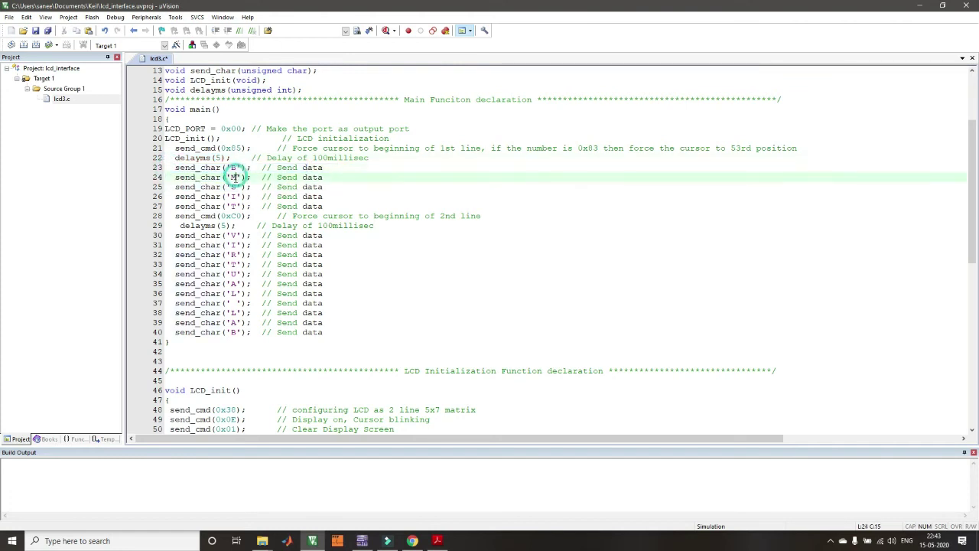
left_click(236, 187)
left_click(236, 197)
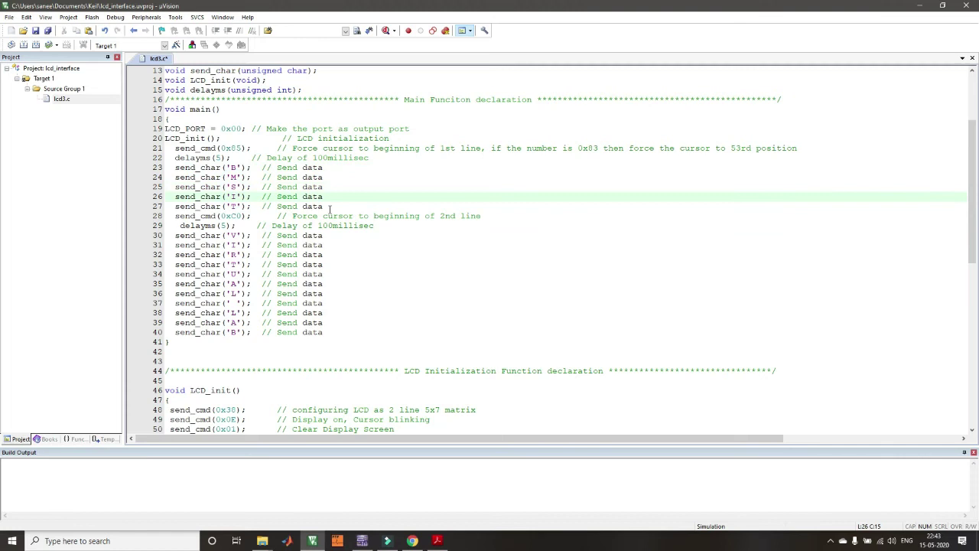
Examine the send_cmd(0xC0) command and its comment, viewing the second row of the LCD in Multisim in between.
left_click(175, 216)
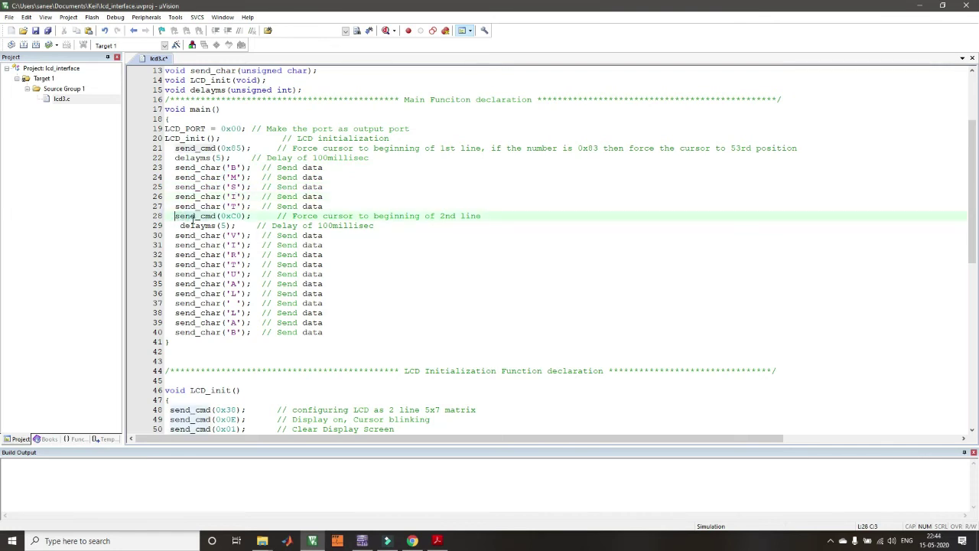
key("alt+Tab")
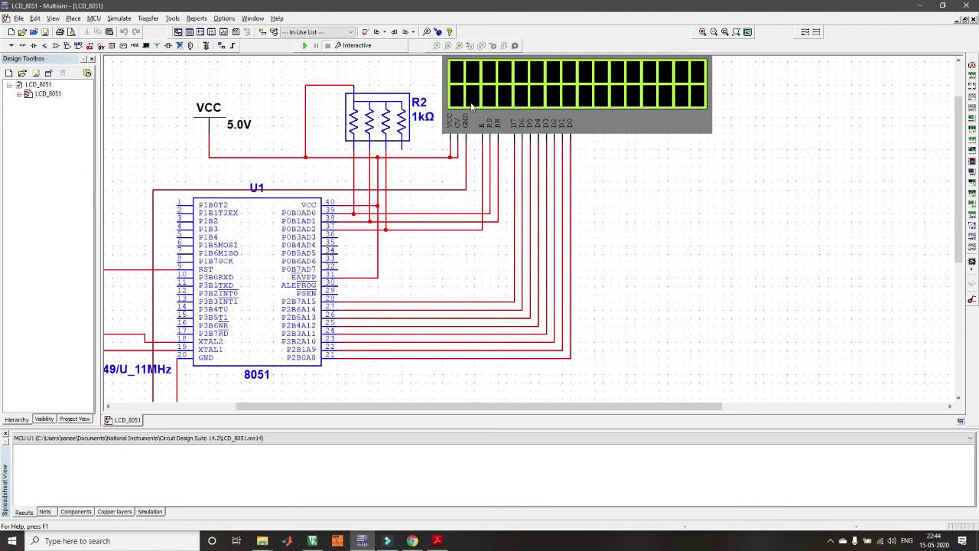
key("alt+Tab")
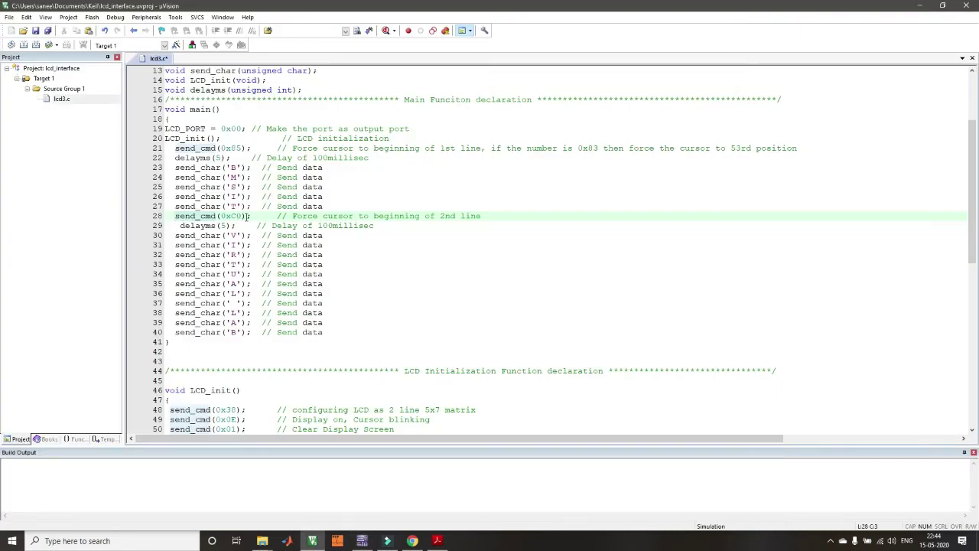
left_click_drag(247, 216, 170, 217)
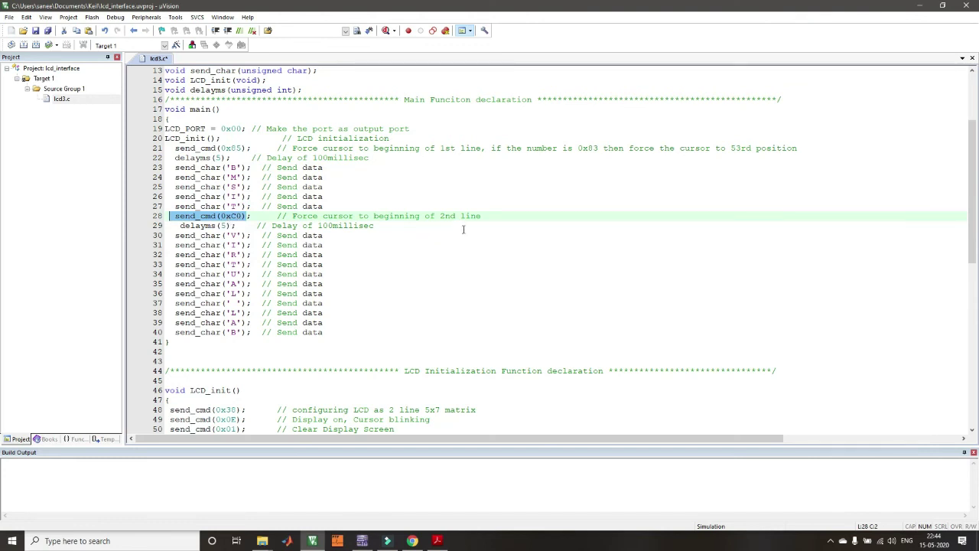
left_click_drag(293, 217, 497, 216)
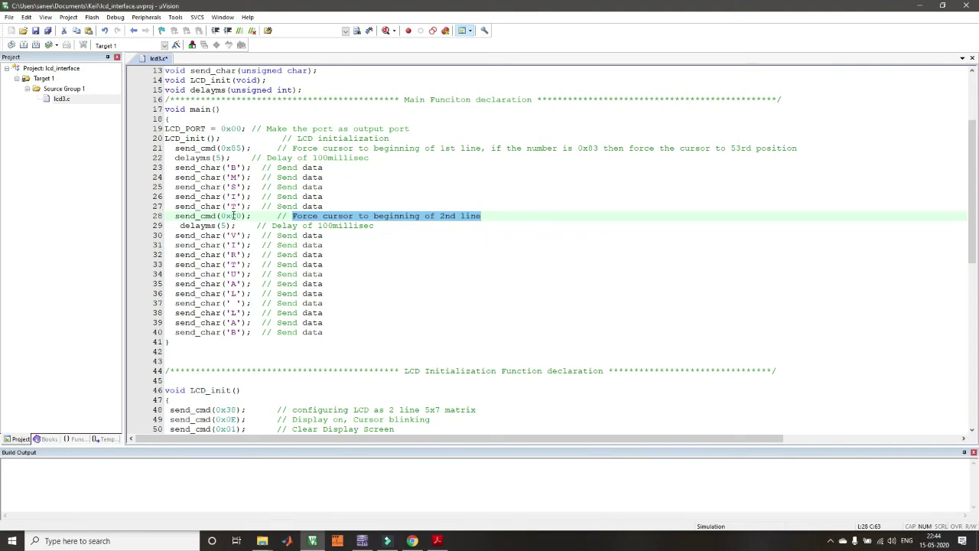
Check code C0 in the LCD Command Codes table in Adobe Acrobat Reader and return to Keil µVision.
left_click(233, 216)
key("alt+Tab")
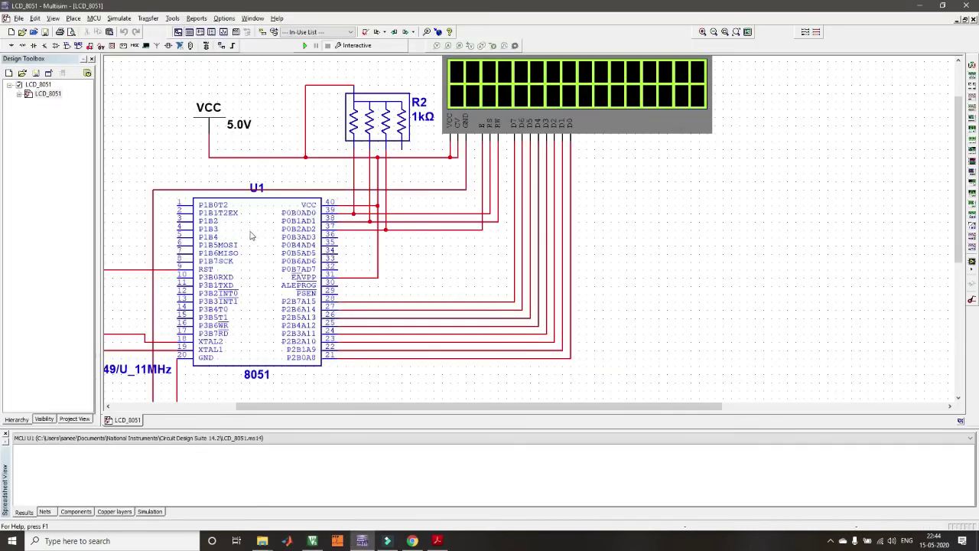
key("alt+Tab")
key("alt+Tab")
key("alt+Tab")
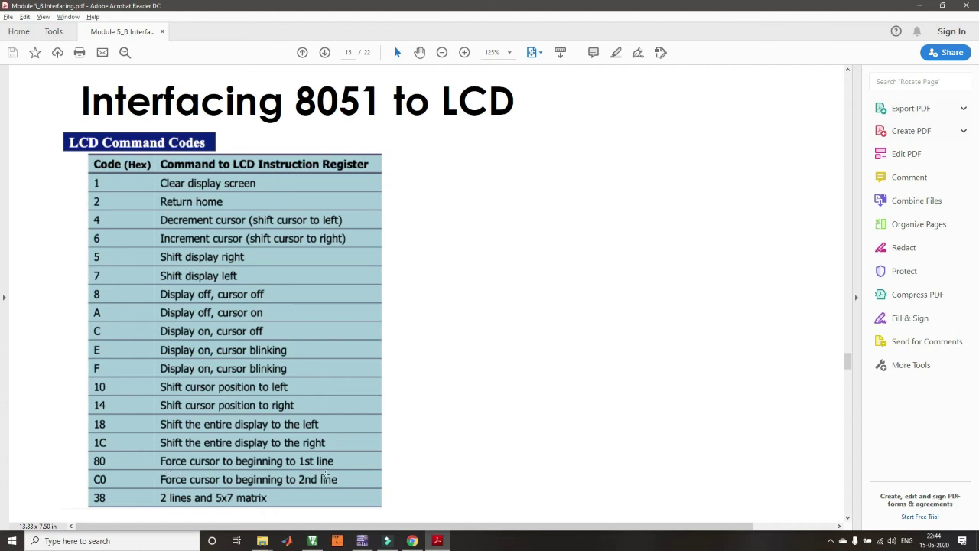
key("alt+Tab")
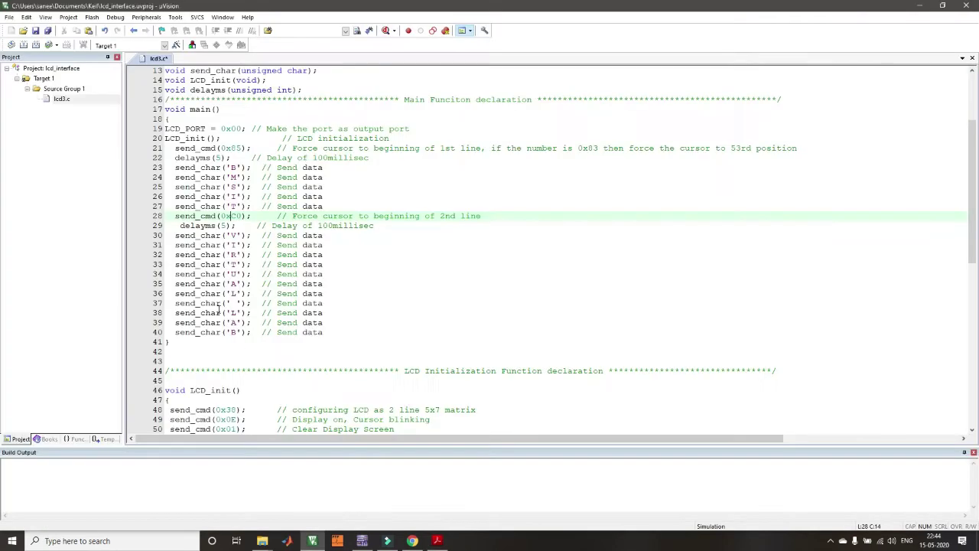
Highlight the send_char lines that write VIRTUAL LAB on the second LCD line.
left_click(253, 216)
left_click_drag(172, 235, 339, 334)
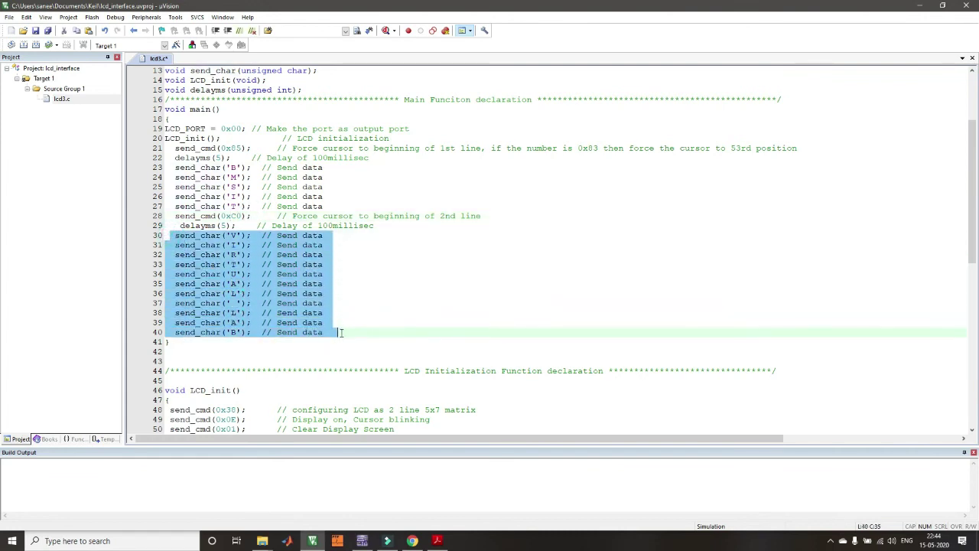
Save lcd3.c, view the Multisim circuit and the LCD Command Codes page, and return to Keil µVision.
left_click(185, 341)
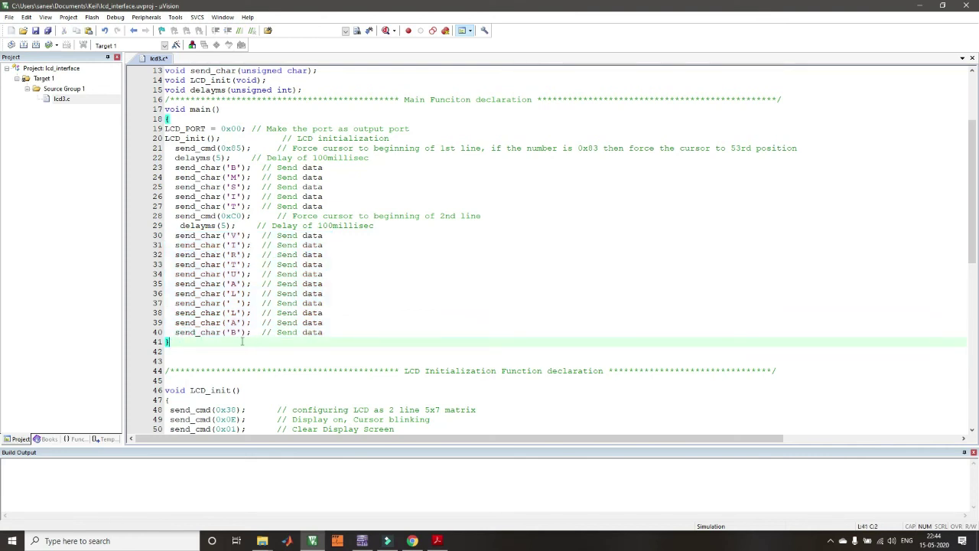
left_click(35, 31)
key("alt+Tab")
key("alt+Tab")
key("alt+Tab")
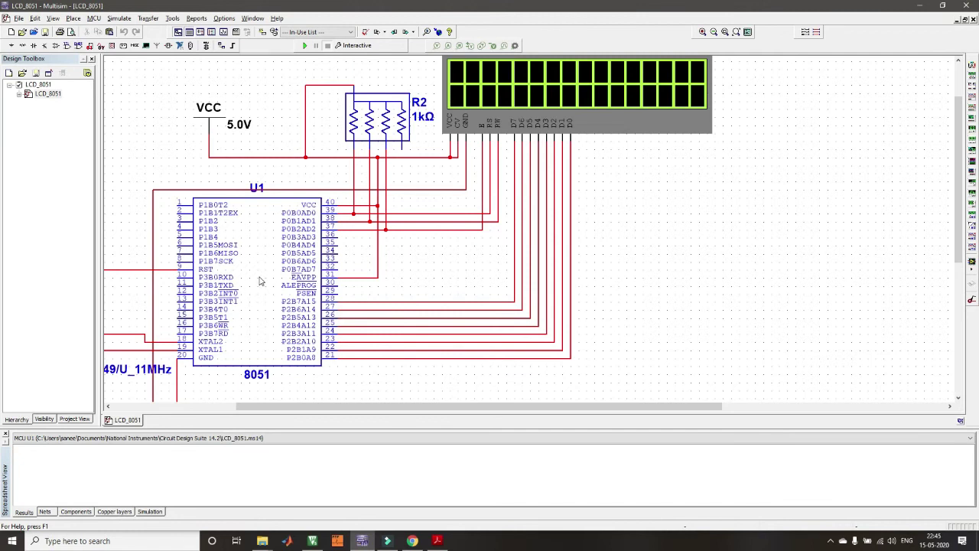
key("alt+Tab")
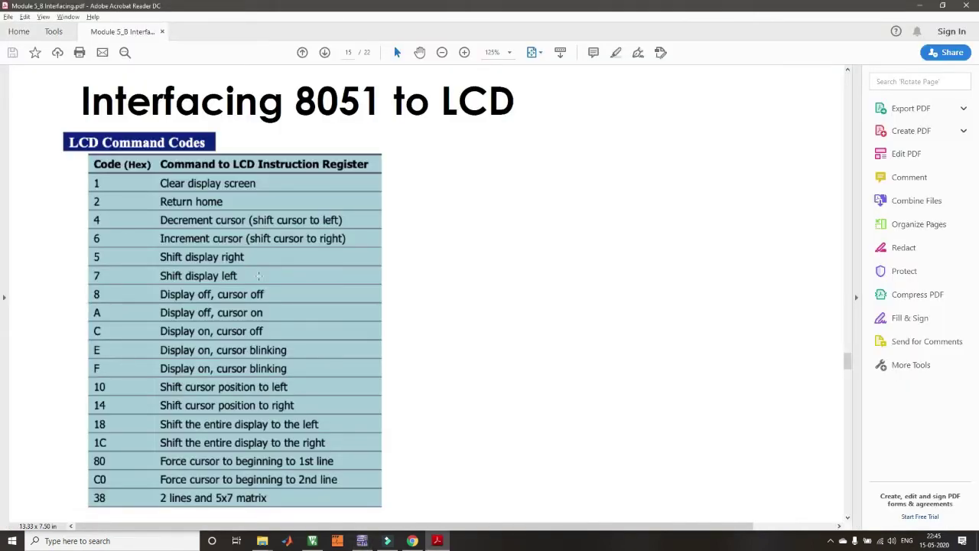
key("alt+Tab")
key("alt+Tab")
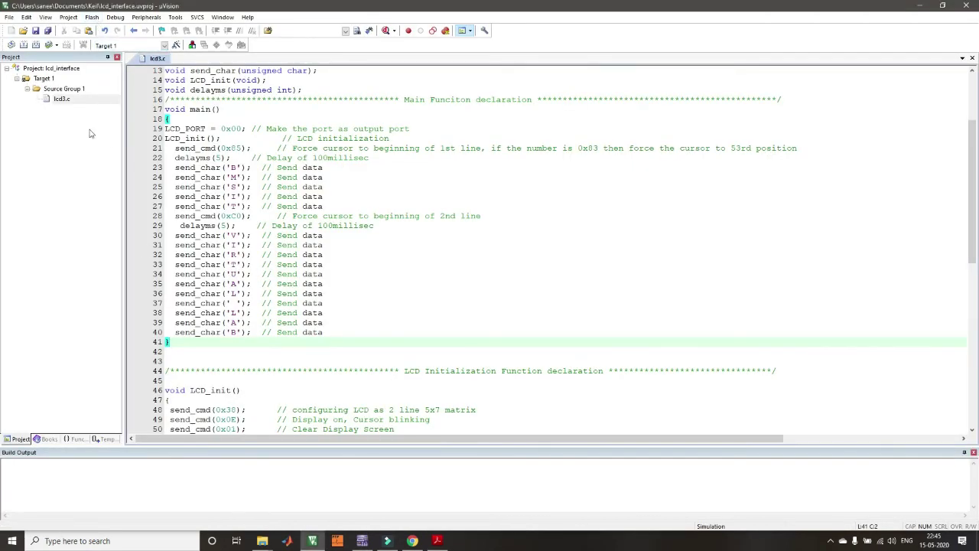
Enable Create HEX File in the output options of Target 1.
left_click(90, 17)
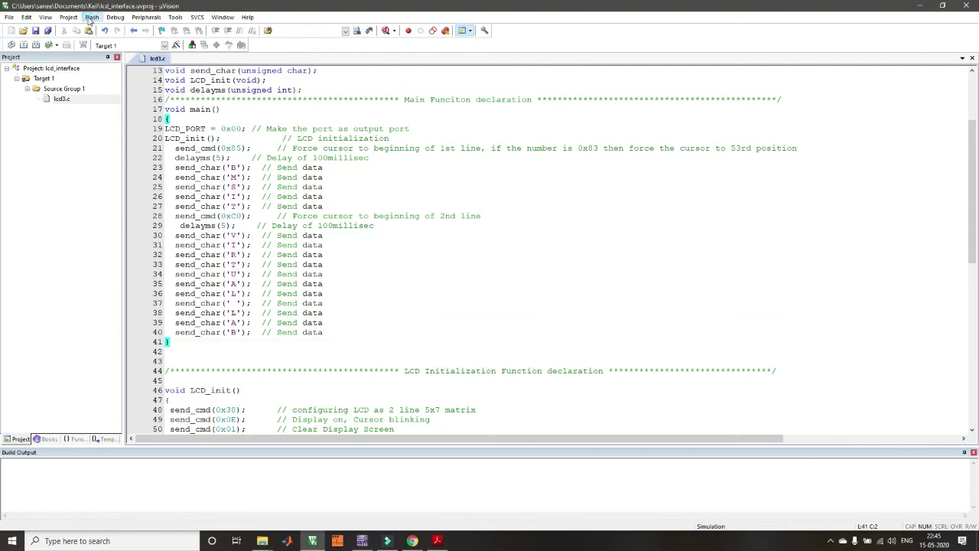
left_click(105, 57)
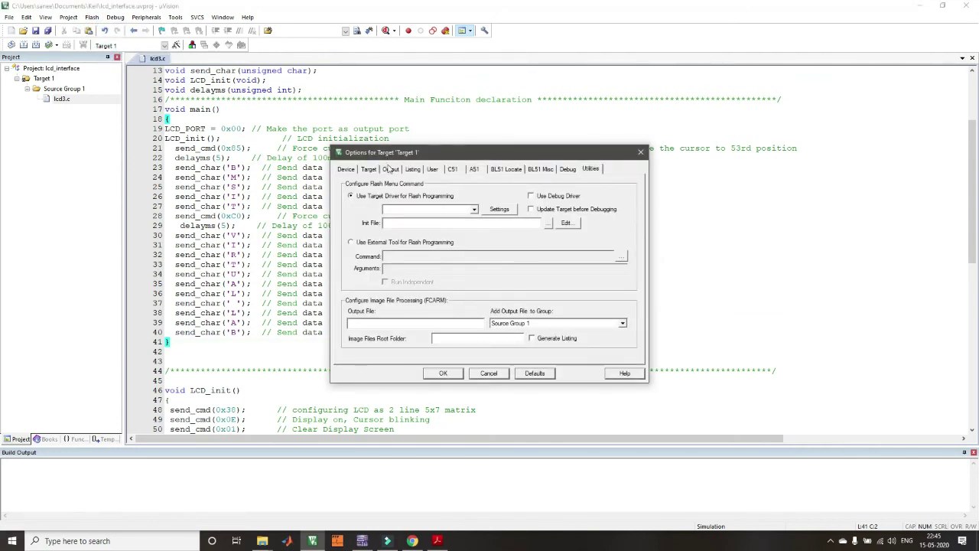
left_click(390, 169)
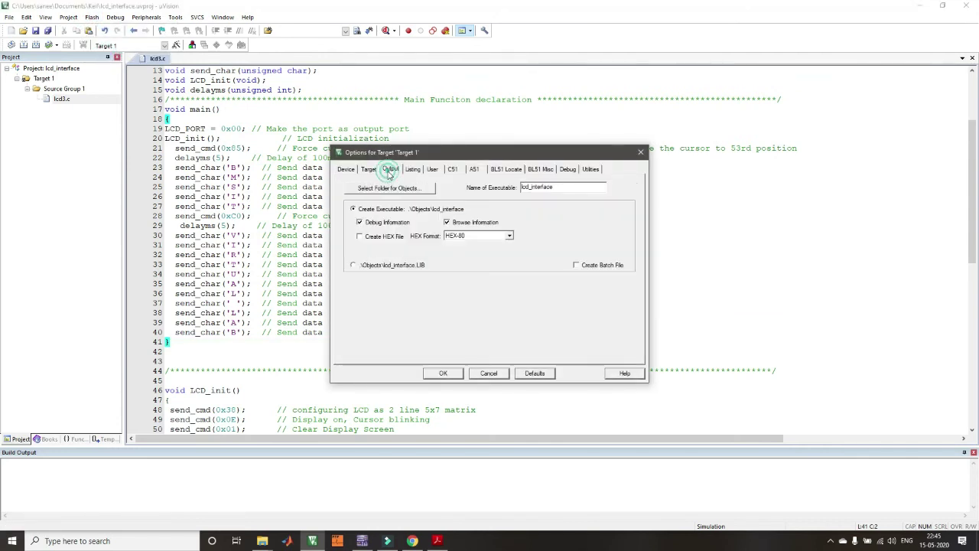
left_click(359, 238)
left_click(441, 373)
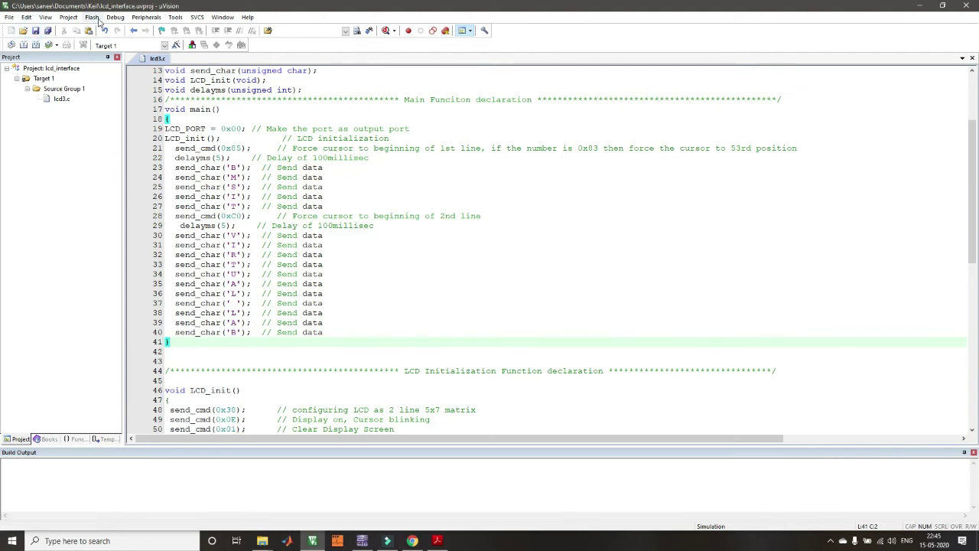
Build Target 1 and enlarge the Build Output area to show the whole log.
left_click(69, 17)
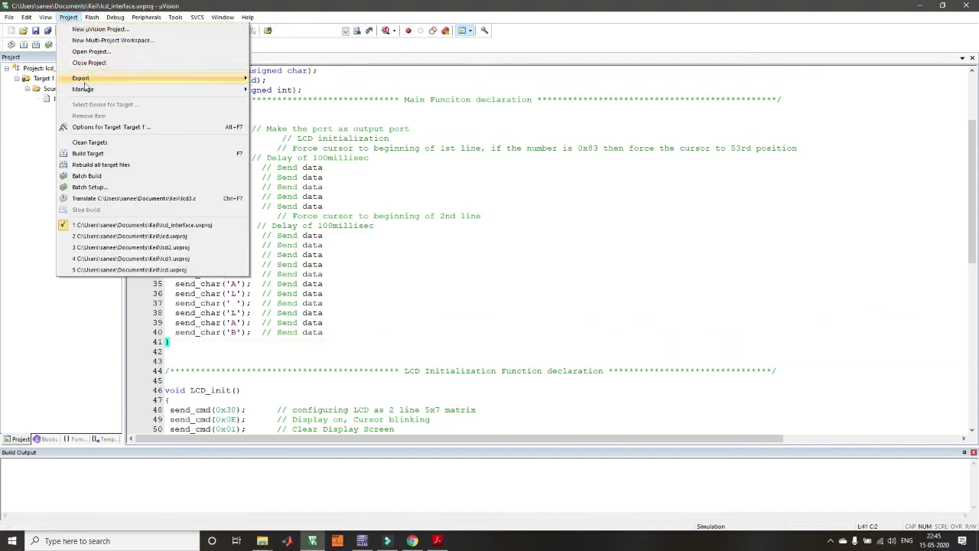
left_click(96, 156)
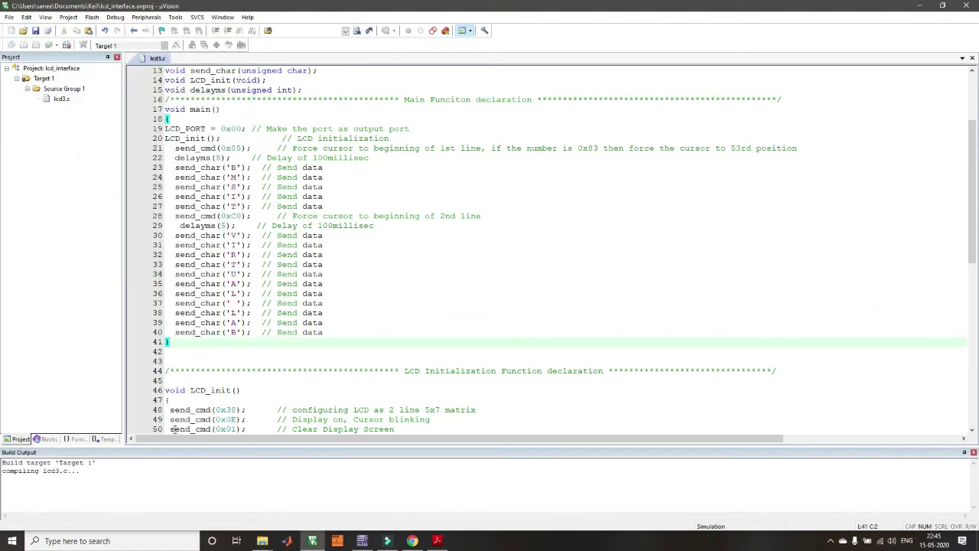
left_click_drag(203, 445, 203, 418)
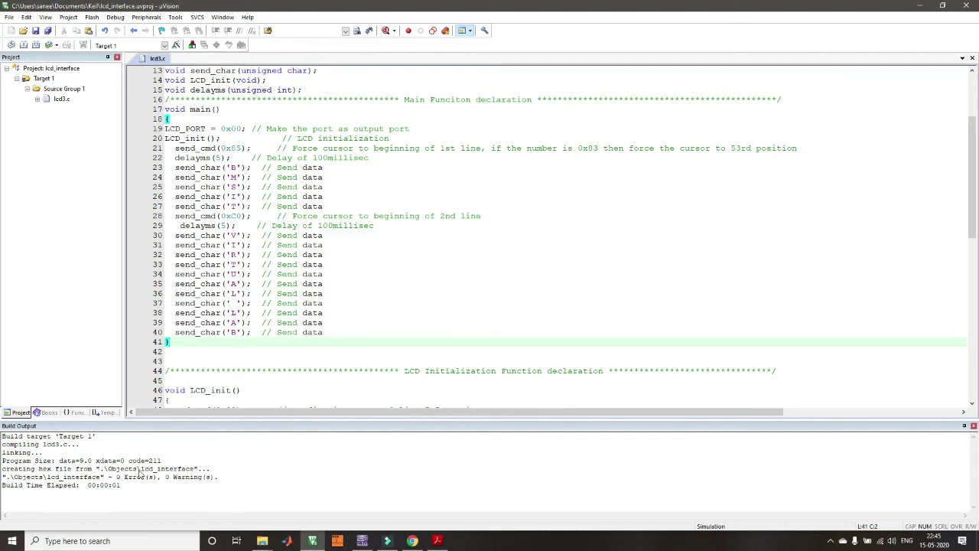
Open the Documents\Keil\Objects folder in File Explorer, checking the hex file's path in the Keil build log.
left_click(262, 542)
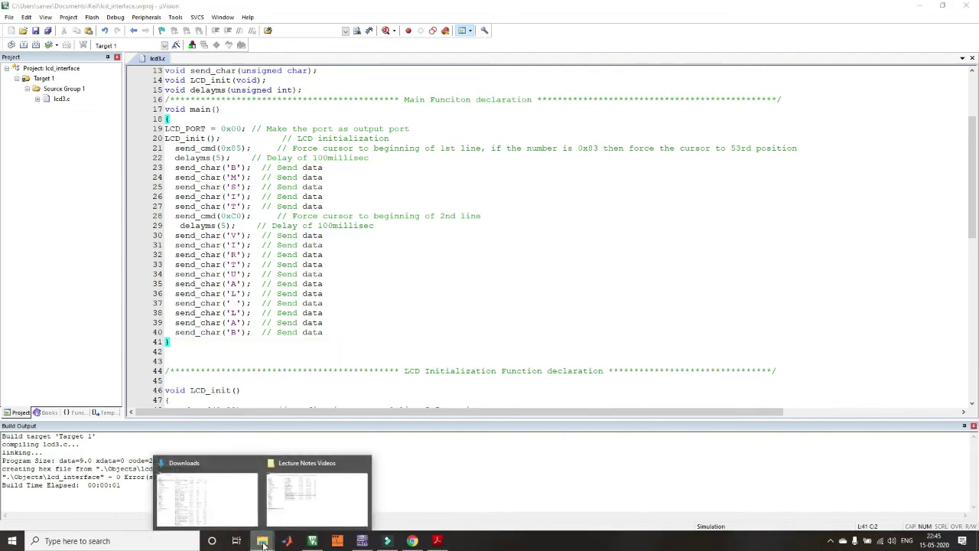
left_click(225, 498)
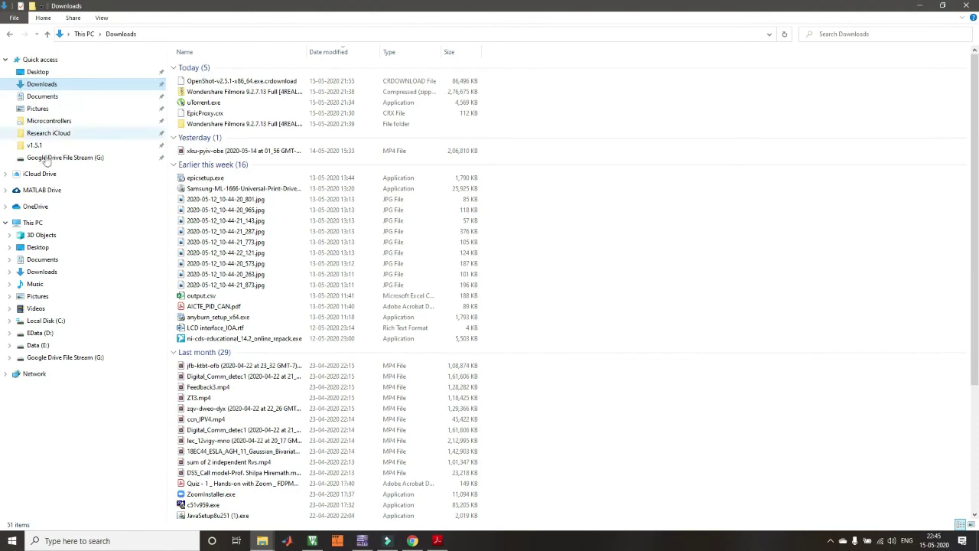
left_click(47, 226)
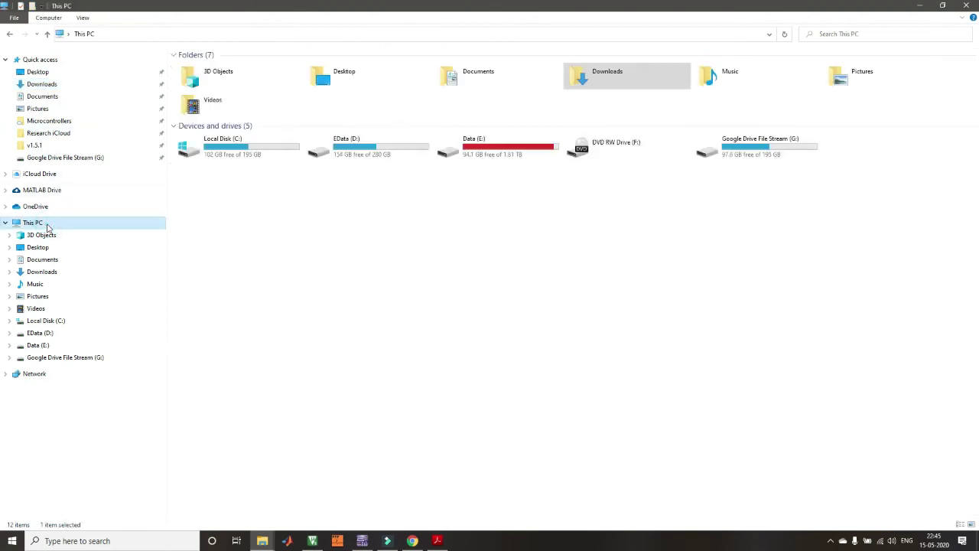
key("alt+Tab")
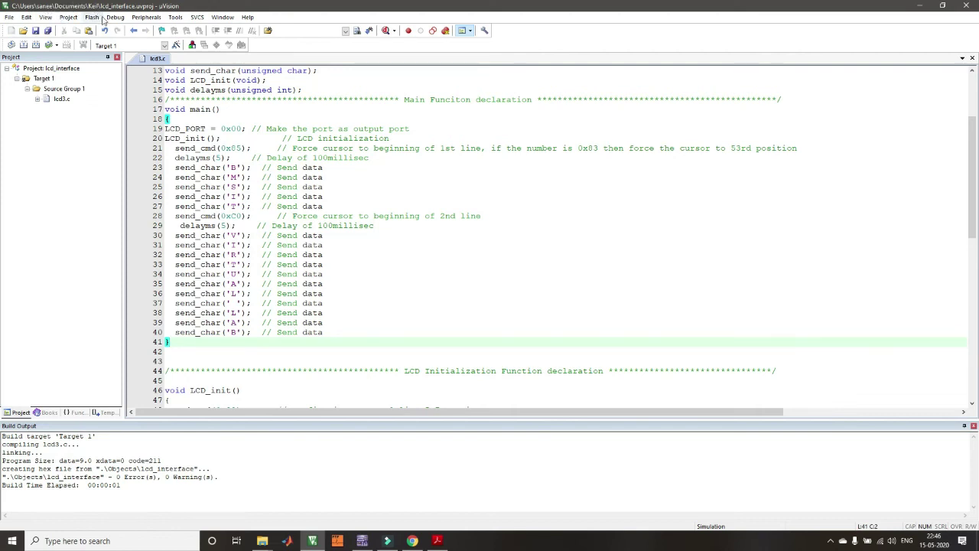
key("super+e")
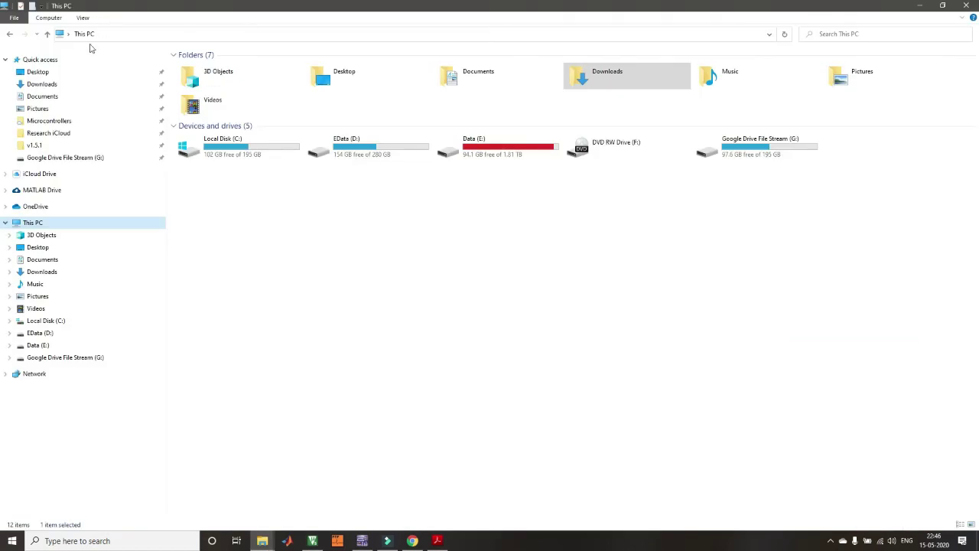
left_click(44, 97)
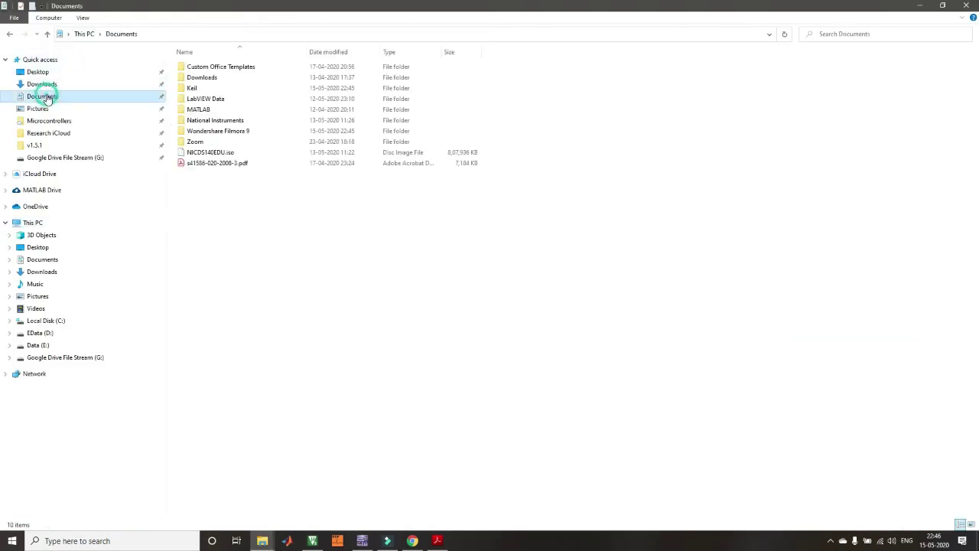
double_click(190, 88)
left_click(312, 541)
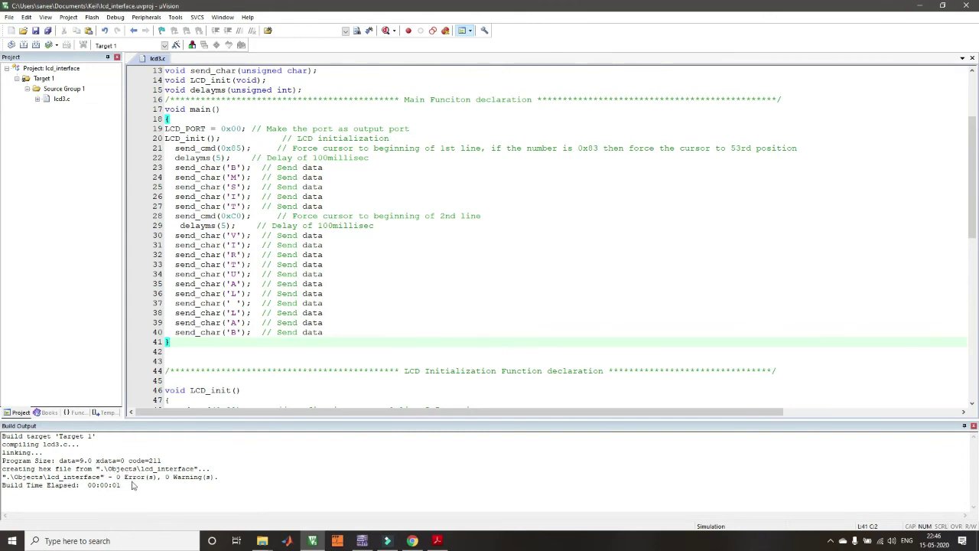
key("alt+Tab")
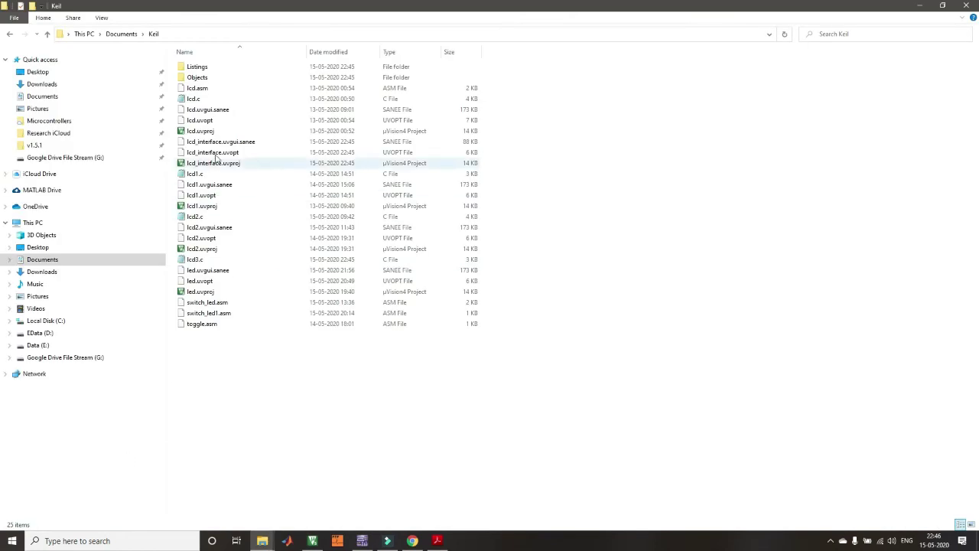
double_click(197, 79)
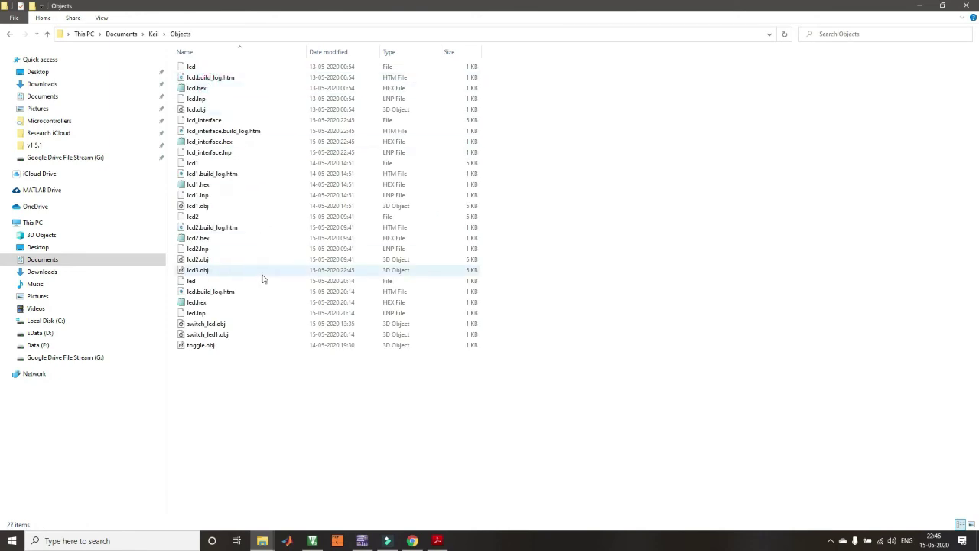
Check the project name in Keil µVision and open the matching lcd_interface.hex from the Objects folder in Notepad.
key("alt+Tab")
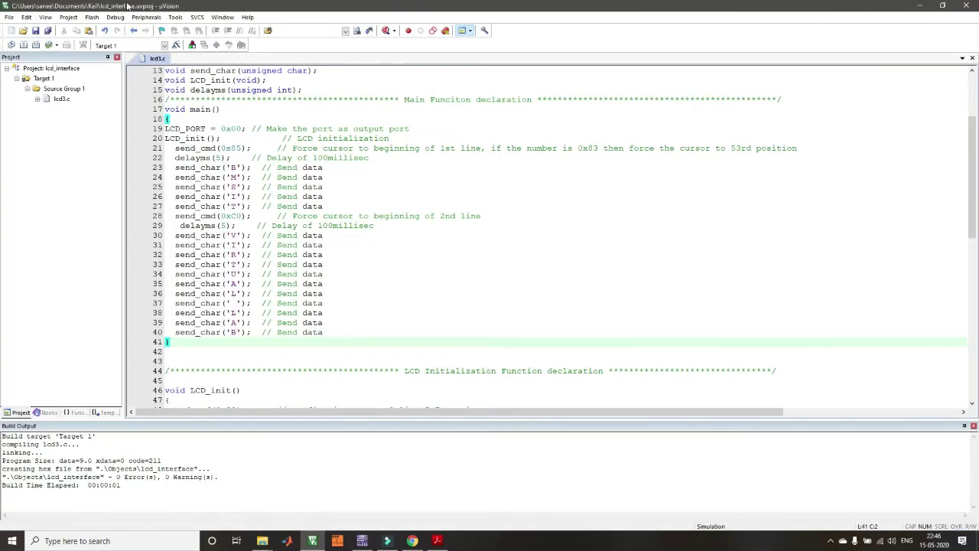
key("alt+Tab")
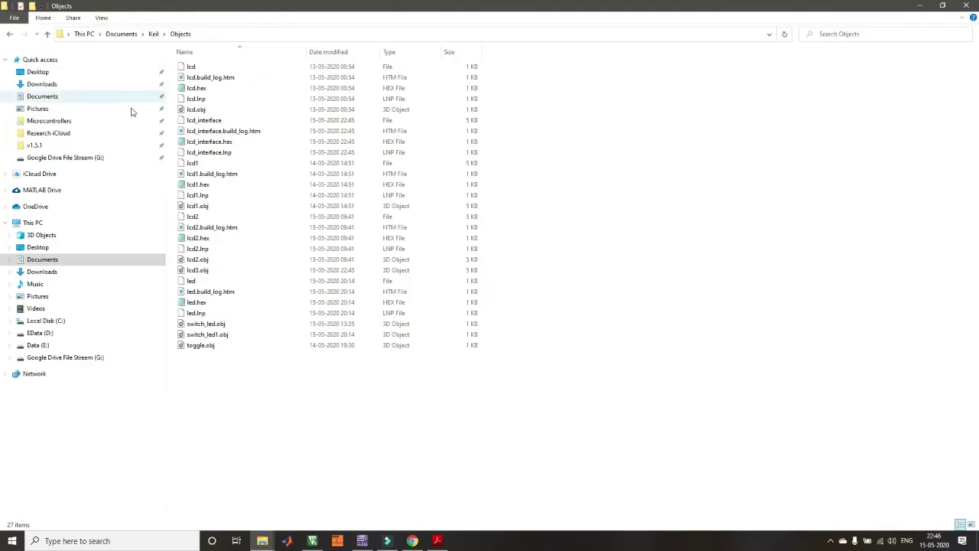
left_click(199, 144)
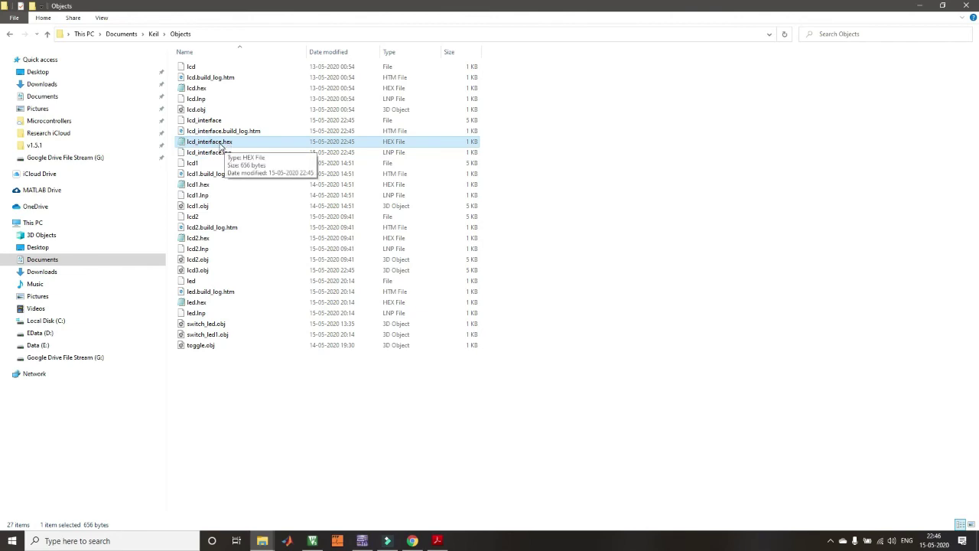
double_click(222, 144)
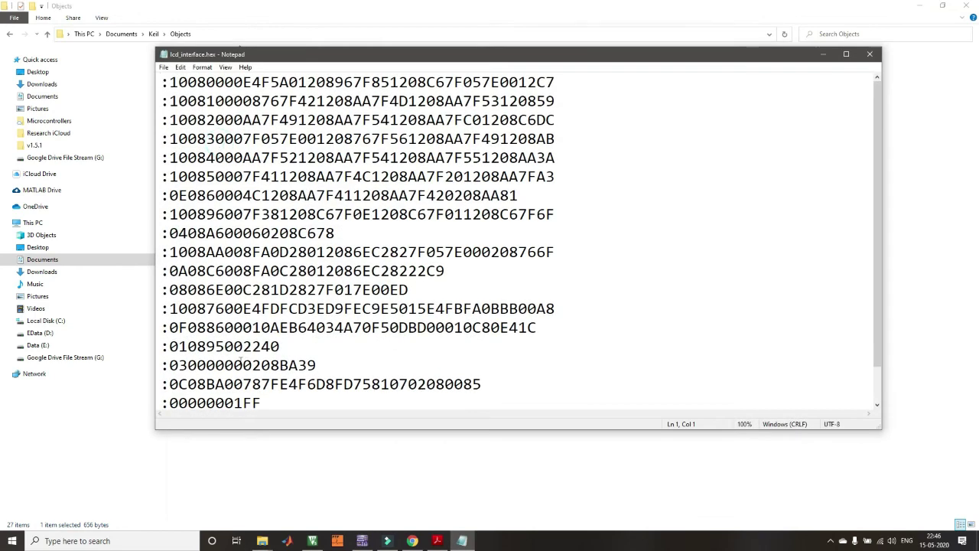
left_click(262, 253)
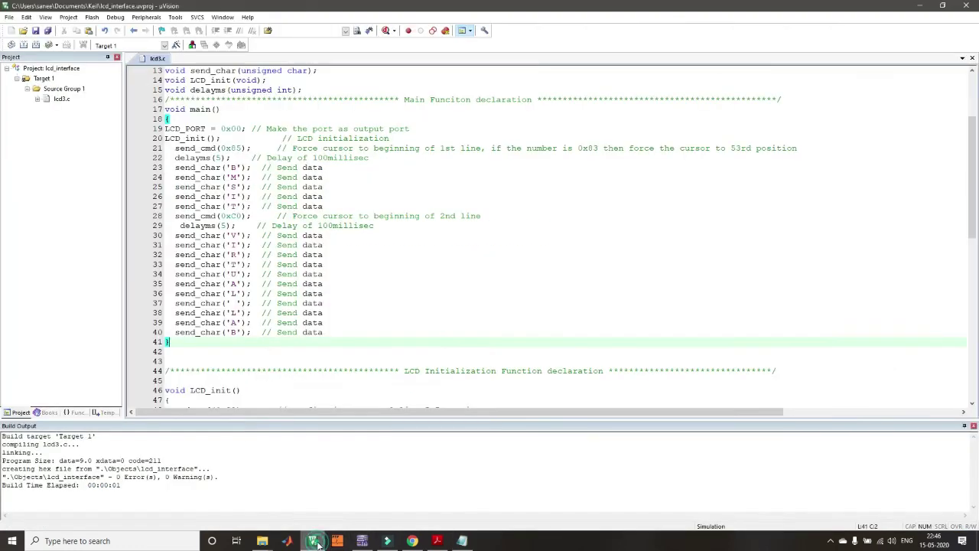
Return to Keil µVision and look through the lcd3.c source from its control signal declarations to the delayms function.
left_click(313, 541)
scroll(289, 187, "down", 15)
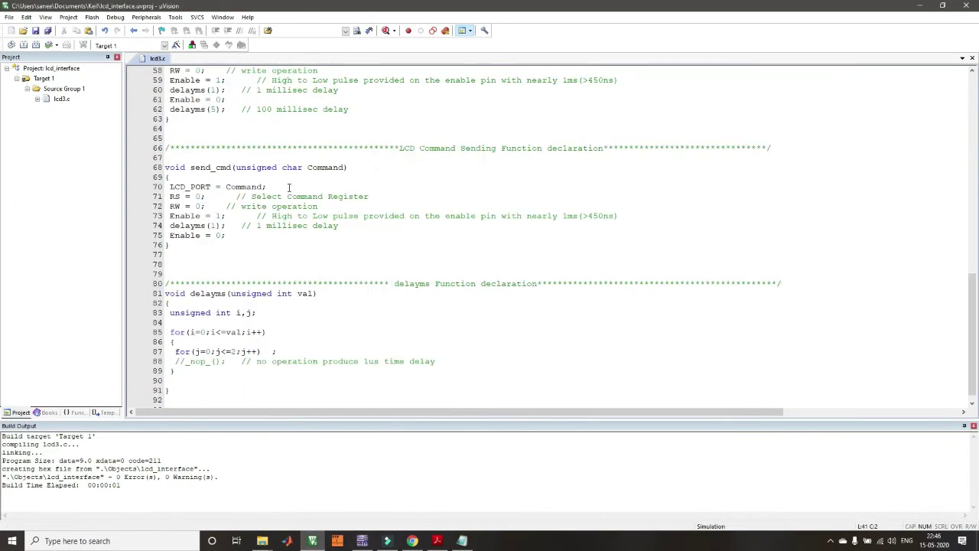
scroll(288, 186, "up", 20)
scroll(289, 187, "down", 19)
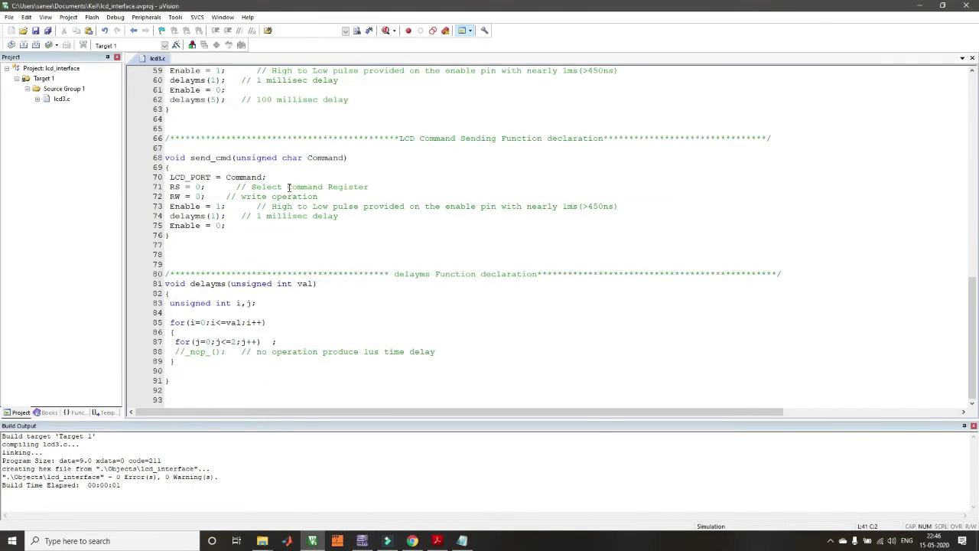
scroll(289, 186, "up", 19)
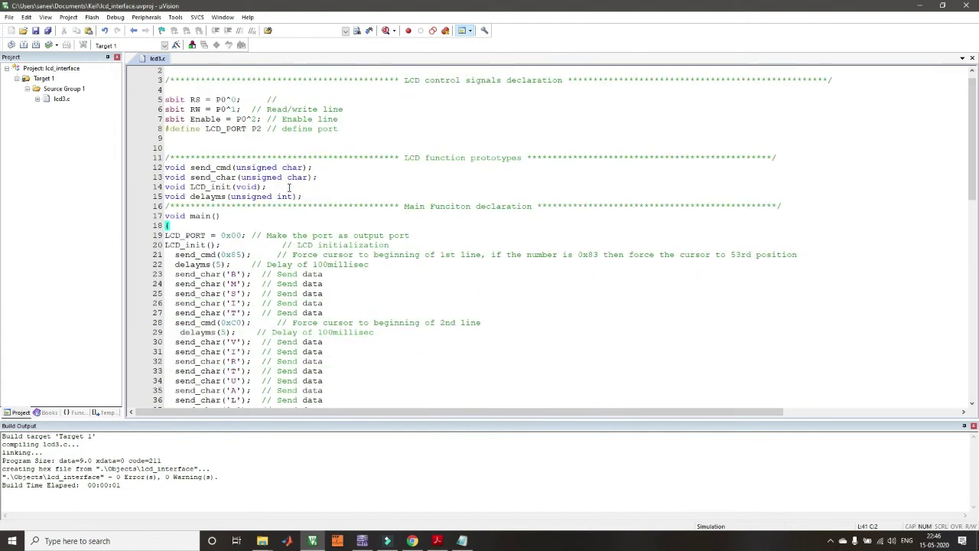
Highlight the full contents of lcd_interface.hex in Notepad and return to Keil µVision.
key("alt+Tab")
left_click_drag(217, 75, 240, 417)
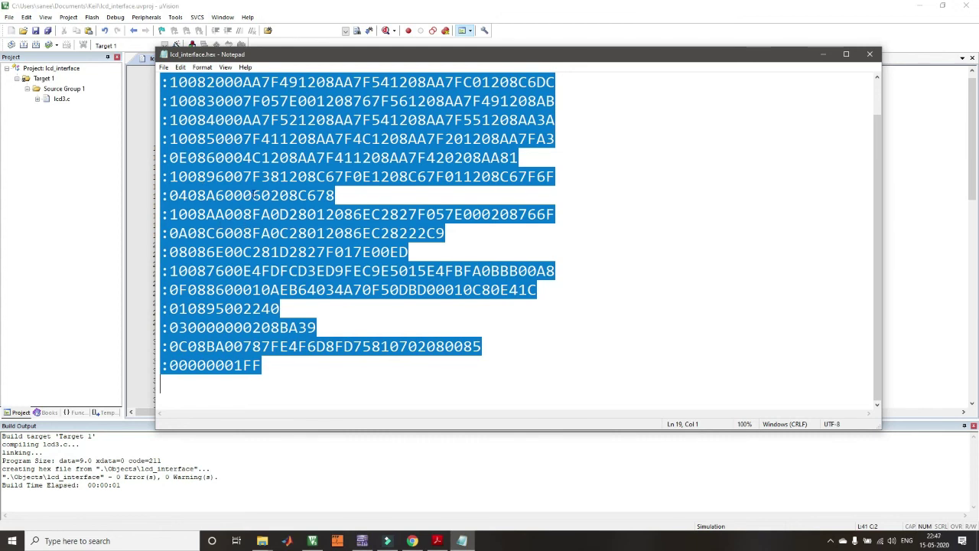
key("alt+Tab")
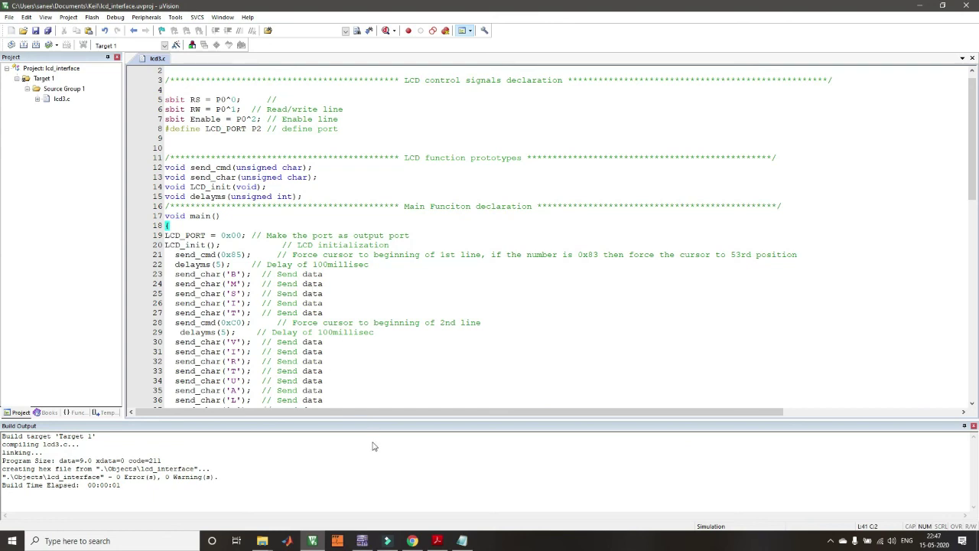
Switch to Multisim and open the MCU code properties of the 8051 (U1), selecting the lcdinterface project inside the workspace.
mouse_move(362, 541)
left_click(348, 497)
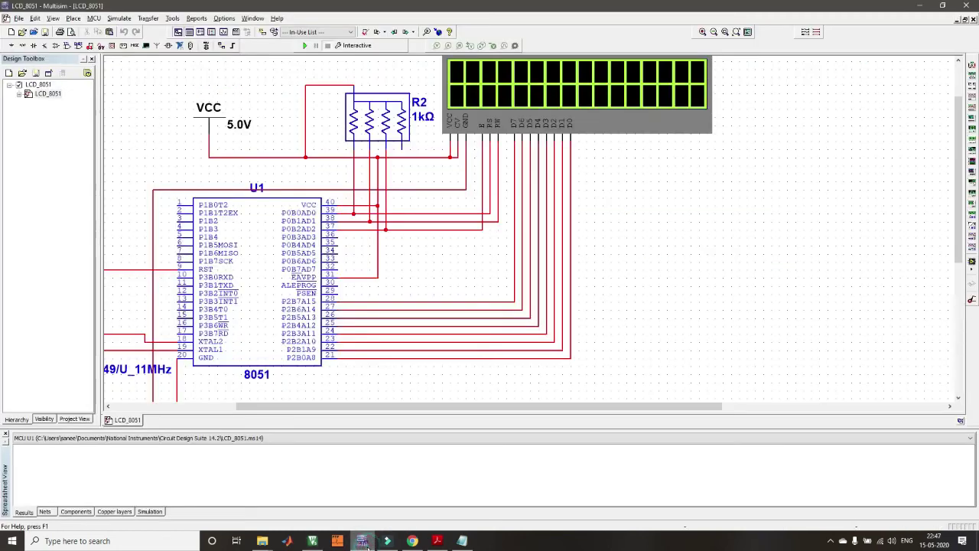
scroll(293, 329, "down", 2)
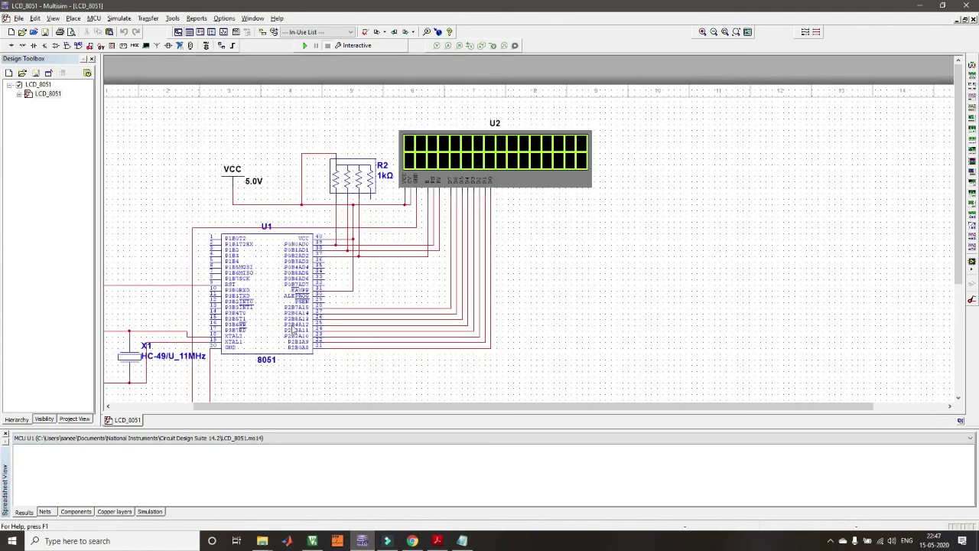
left_click_drag(295, 409, 225, 411)
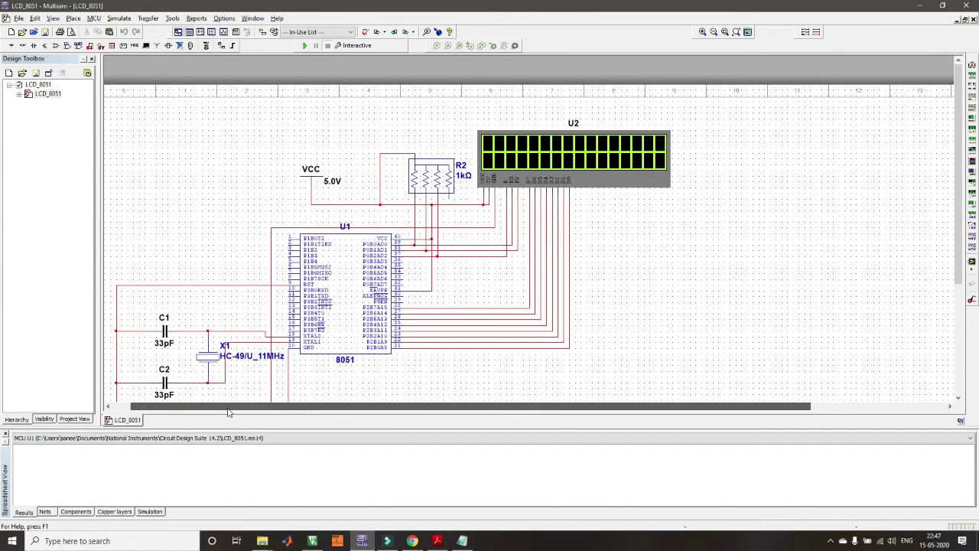
scroll(328, 330, "down", 2)
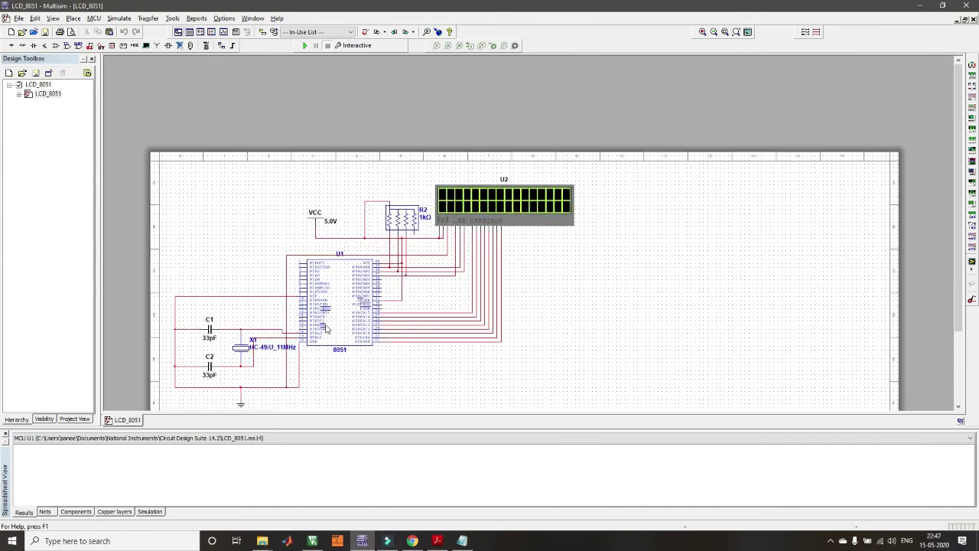
left_click(341, 298)
double_click(342, 298)
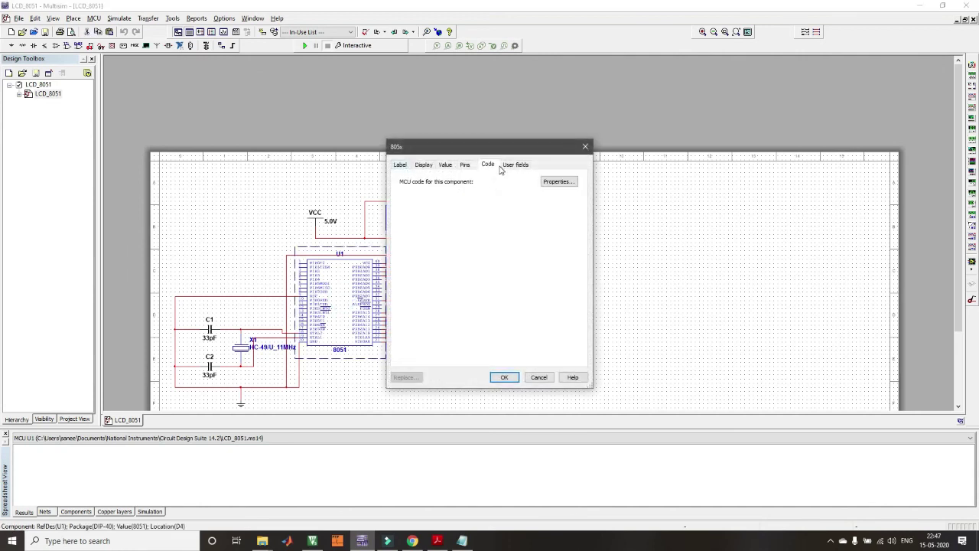
left_click(400, 165)
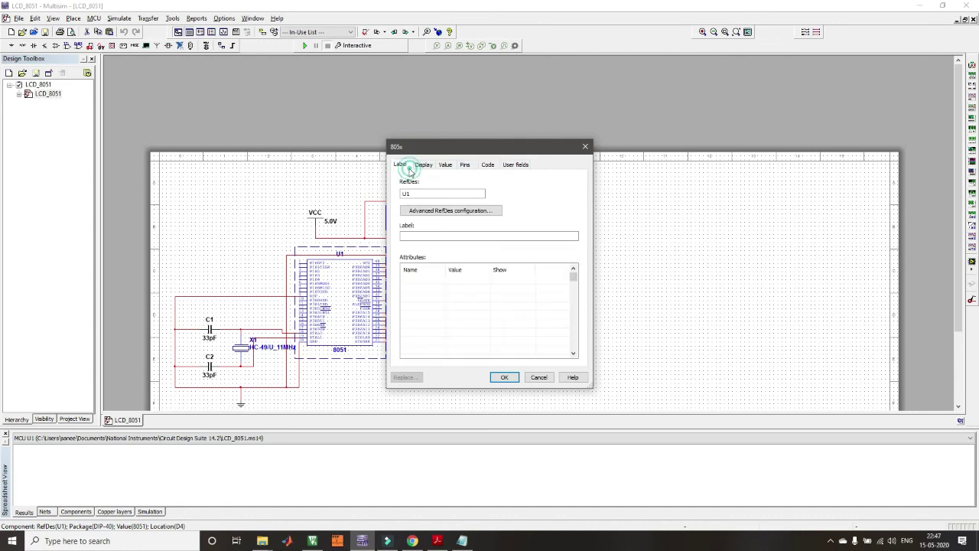
left_click(490, 166)
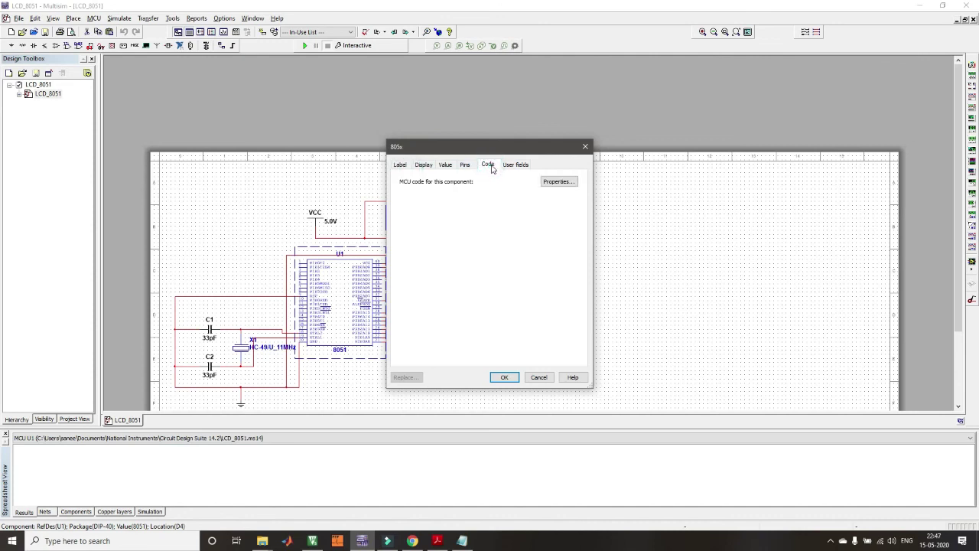
left_click(557, 182)
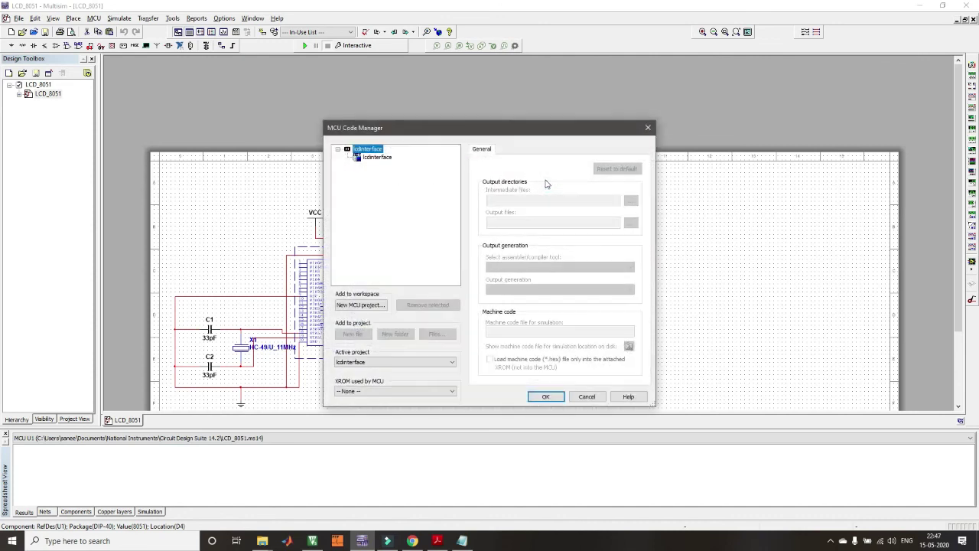
left_click(378, 158)
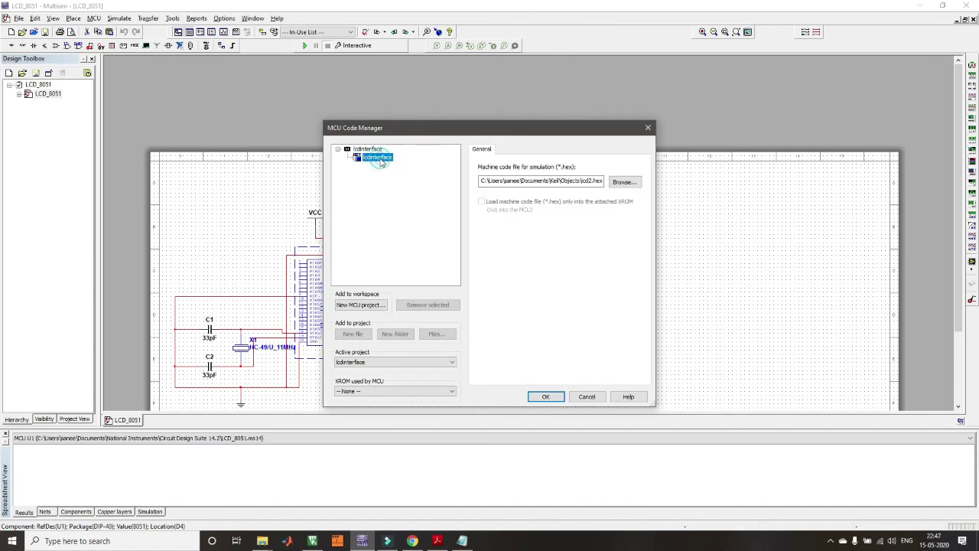
Set the machine code file for simulation to lcd_interface.hex from Documents\Keil\Objects and accept the 8051's settings.
left_click(623, 182)
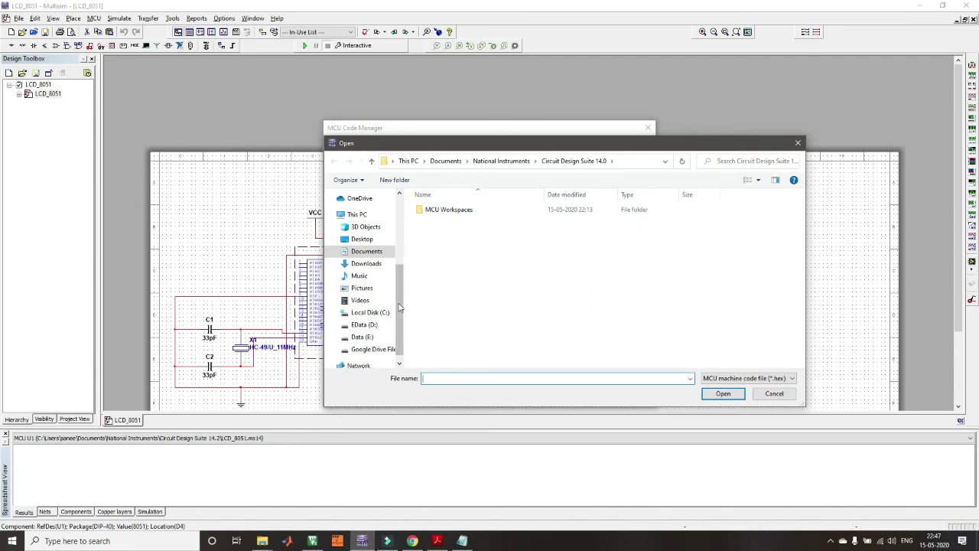
left_click(367, 253)
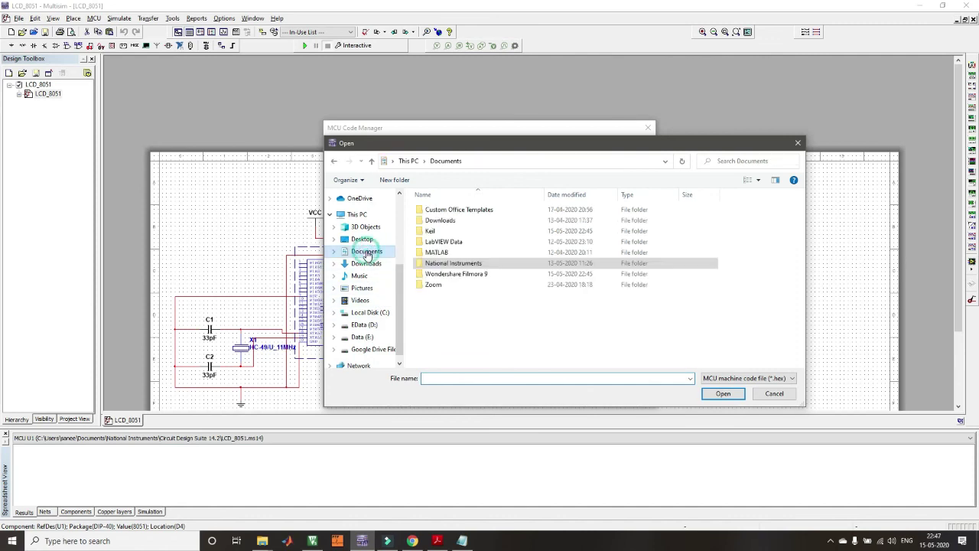
double_click(437, 232)
double_click(436, 222)
left_click(448, 220)
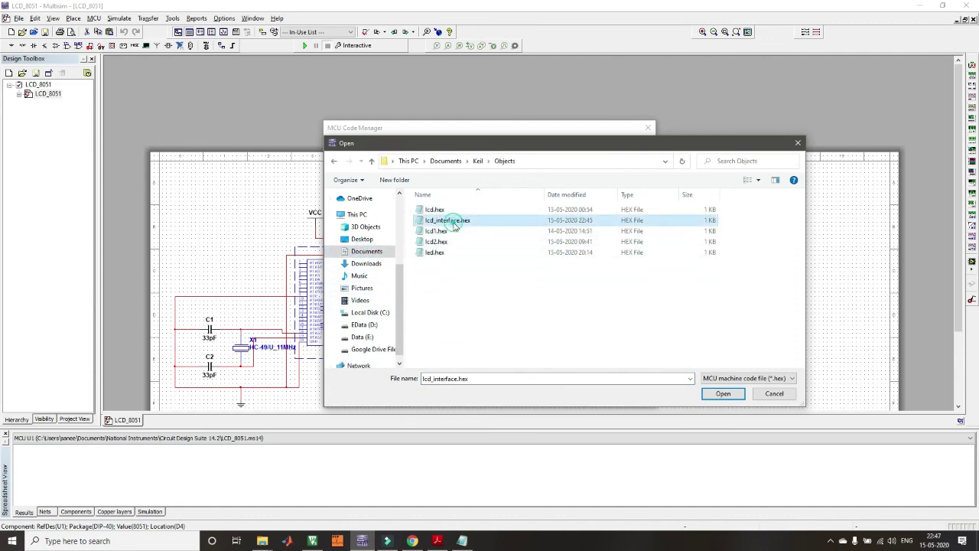
left_click(721, 395)
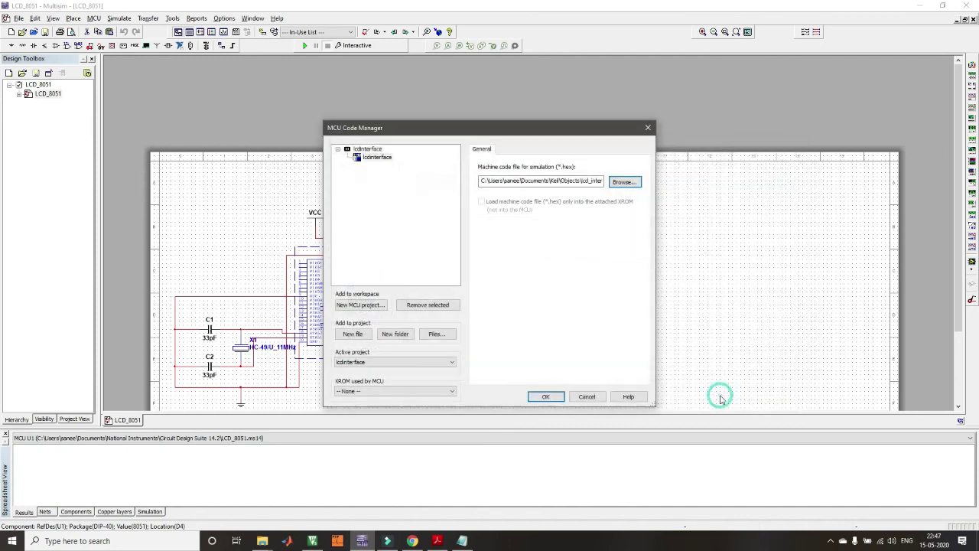
left_click(546, 396)
left_click(501, 376)
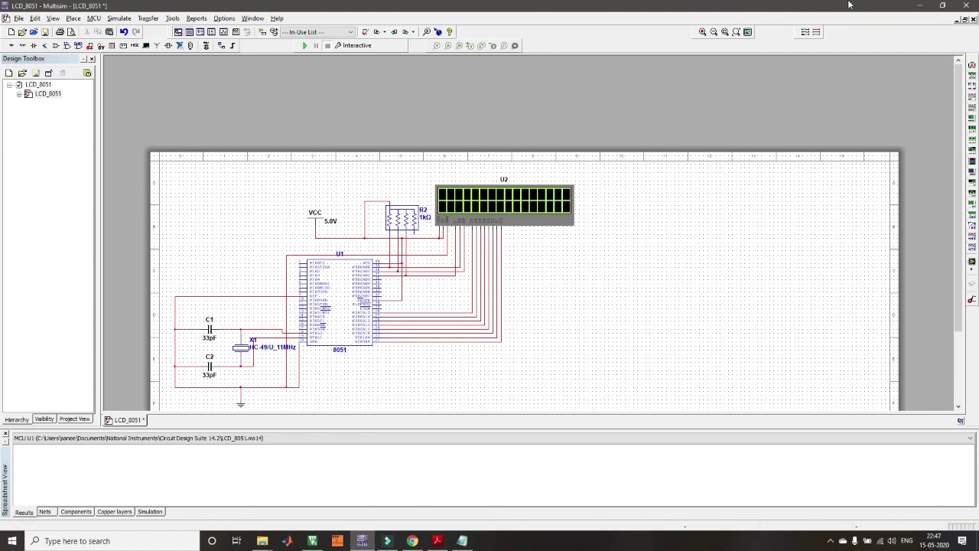
Run the LCD_8051 simulation twice to check the LCD output, stopping it after each run.
left_click(735, 34)
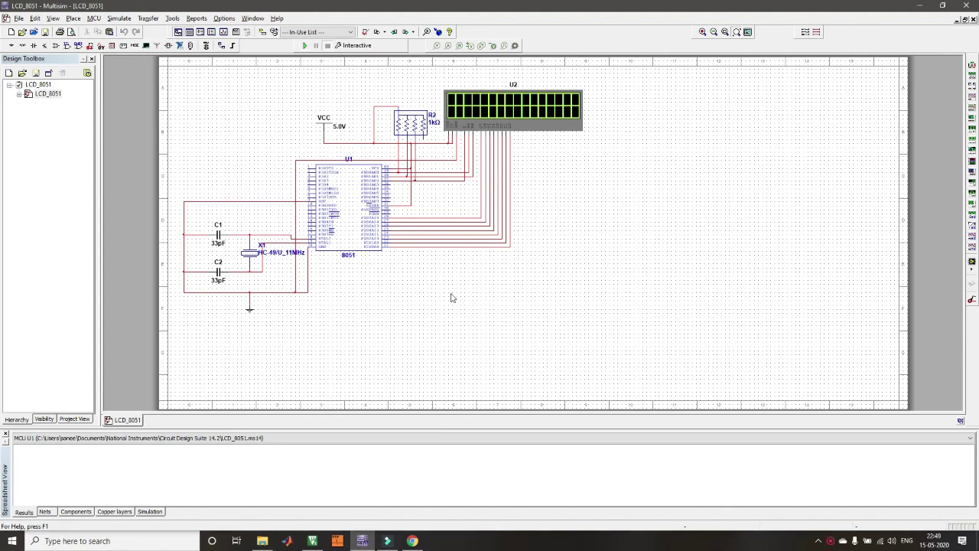
left_click(304, 46)
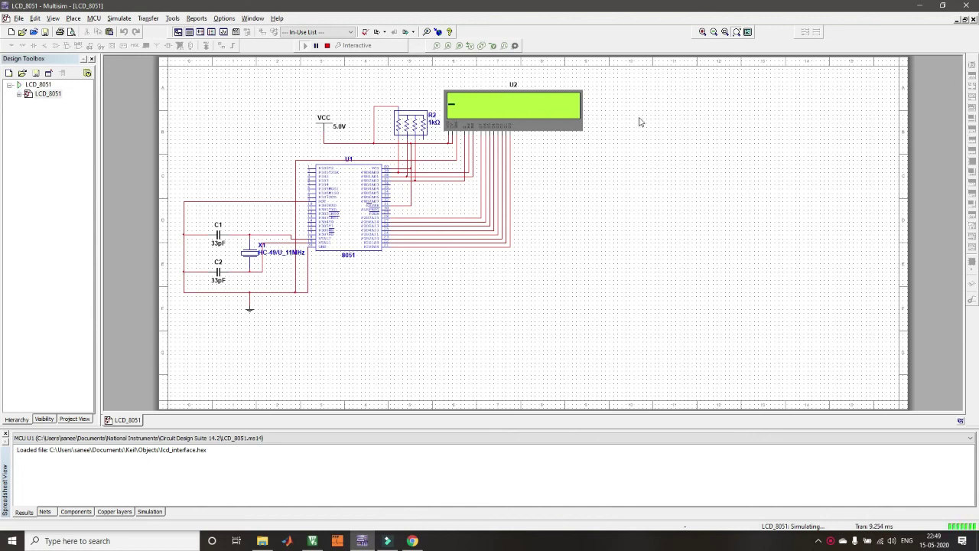
left_click(329, 46)
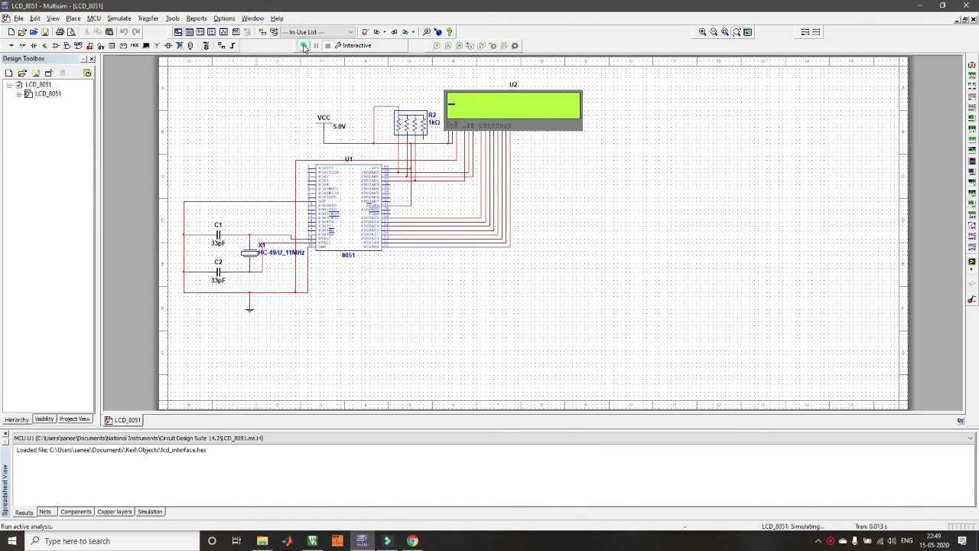
left_click(305, 45)
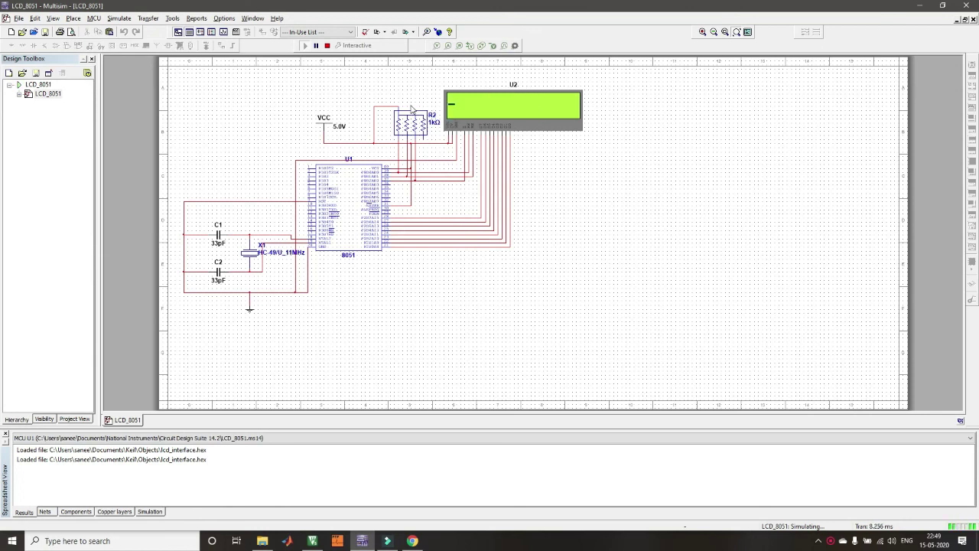
left_click(328, 46)
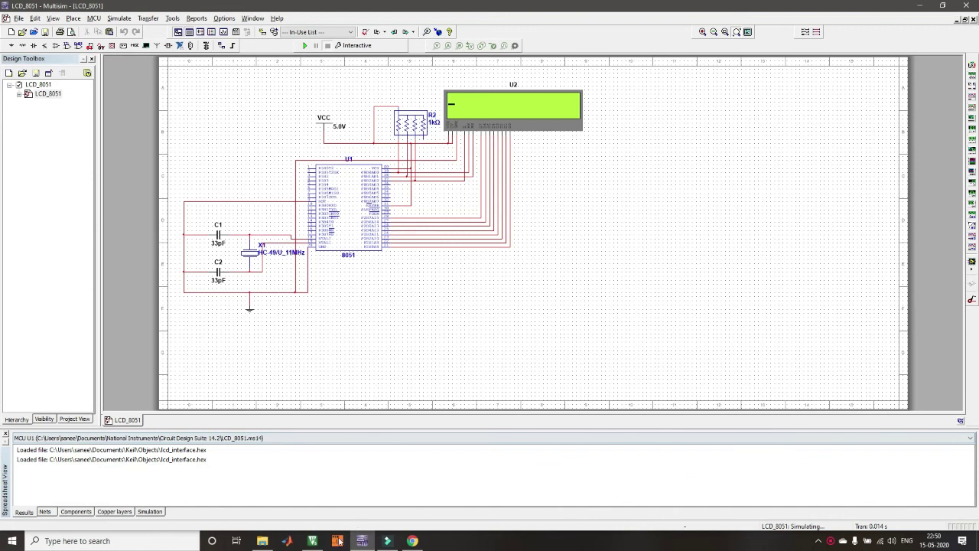
Switch to Keil µVision and change the first-line cursor command in main to send_cmd(0x80).
left_click(313, 541)
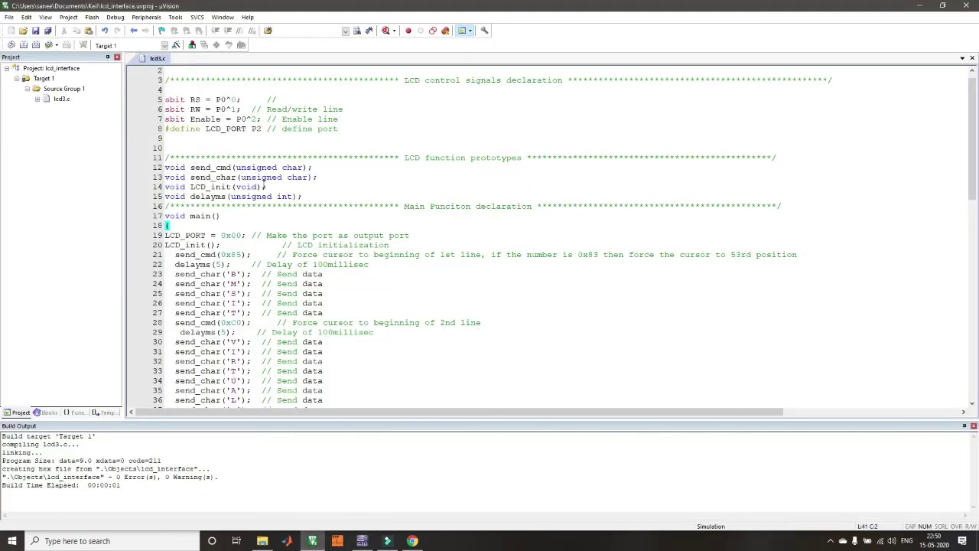
scroll(269, 258, "down", 2)
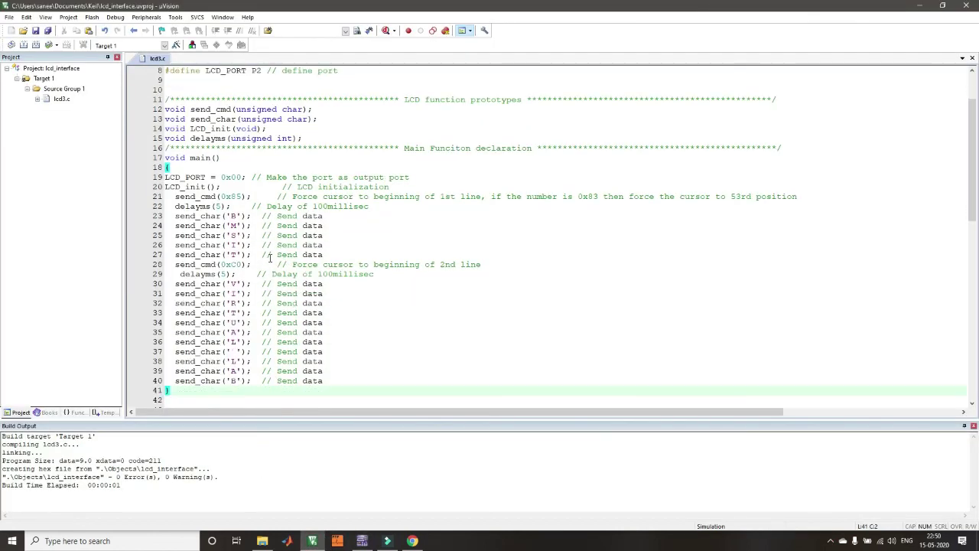
left_click(243, 196)
key("BackSpace")
type("0")
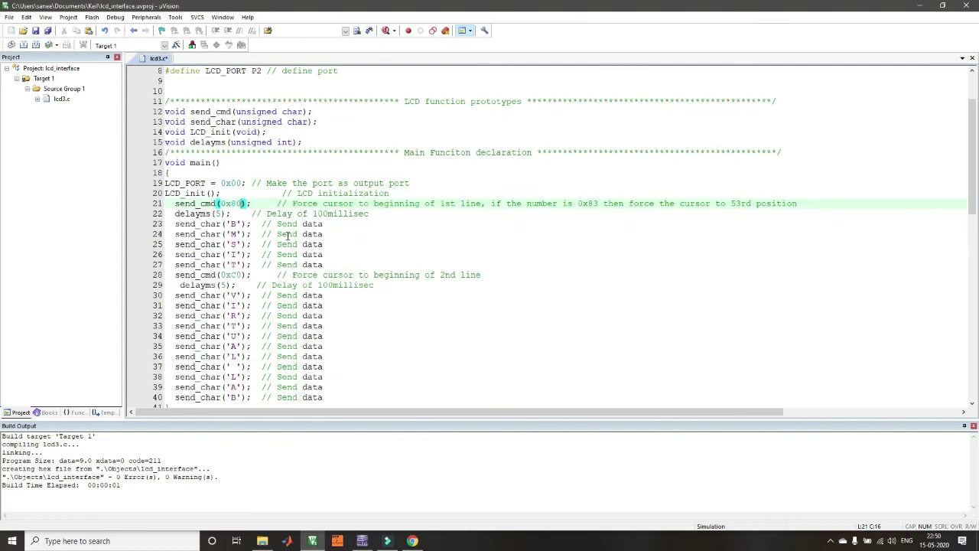
Set both delayms calls in main, after the first-line and second-line cursor commands, to 10.
left_click(218, 214)
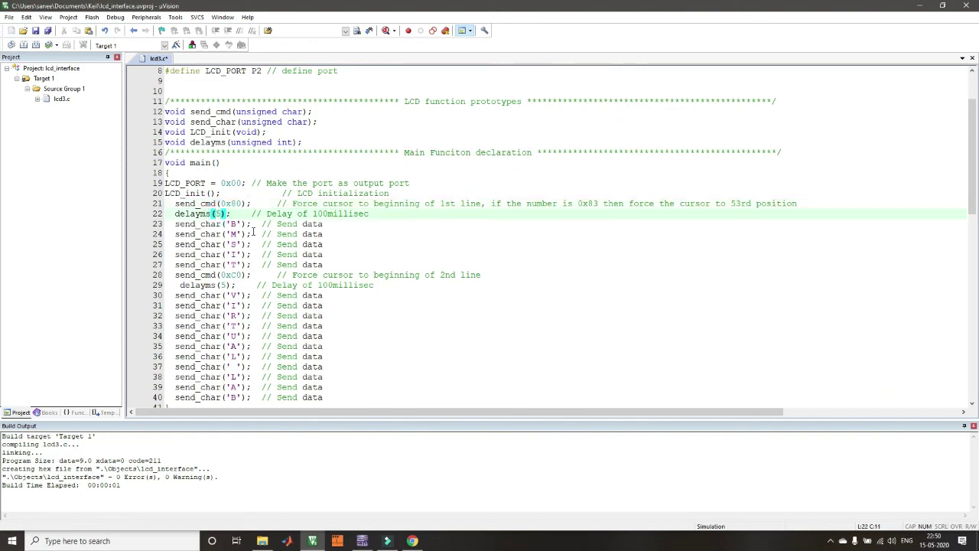
key("Delete")
type("10")
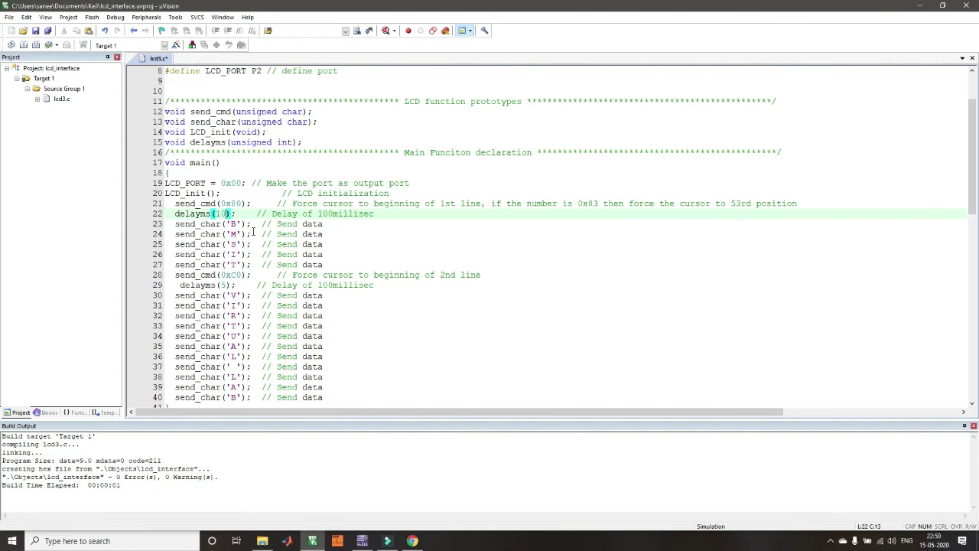
scroll(254, 228, "down", 1)
left_click(223, 255)
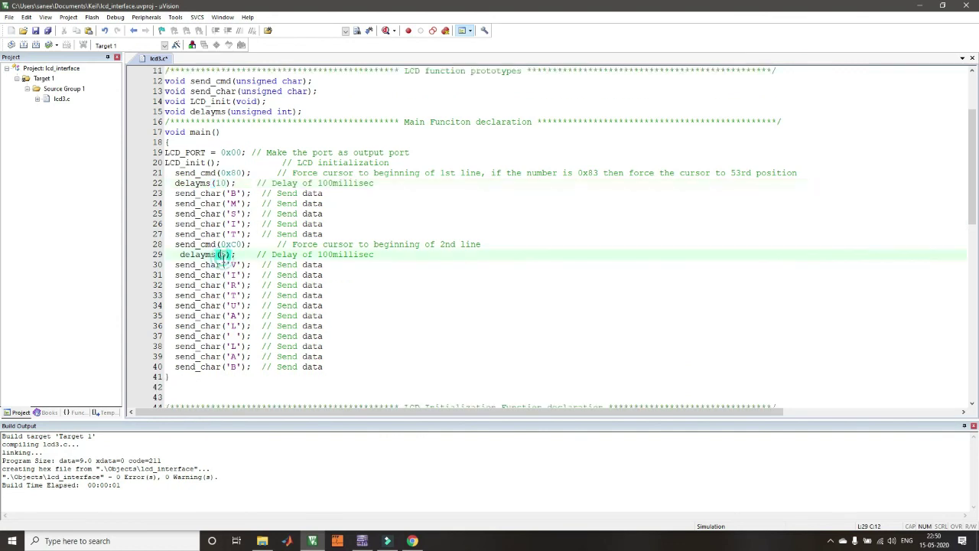
key("Delete")
type("10")
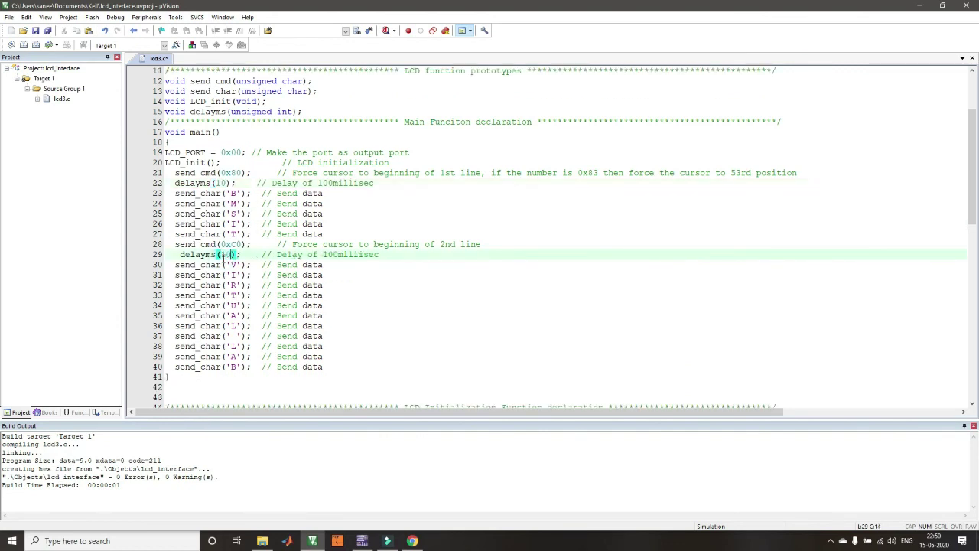
Set the final delayms call in the send_char function to 10.
scroll(223, 259, "down", 10)
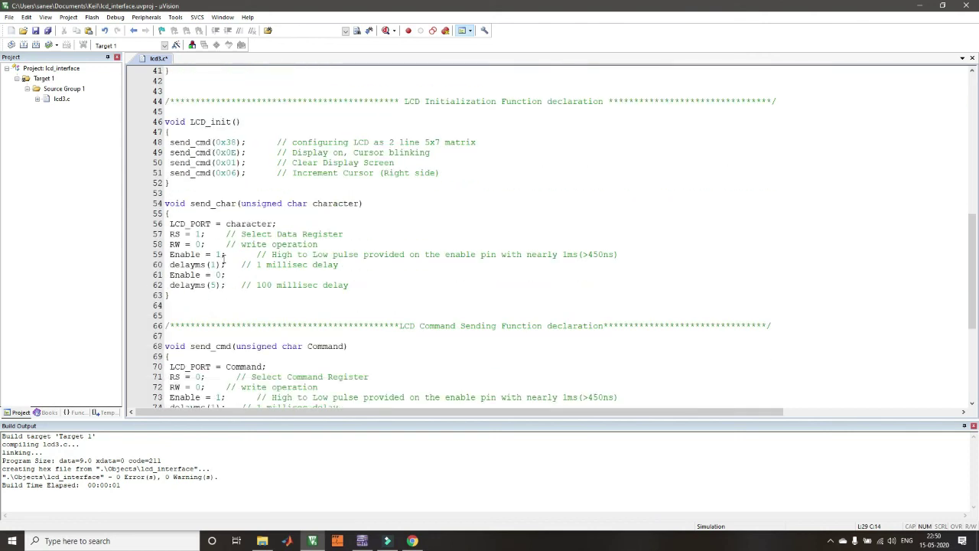
scroll(223, 259, "down", 3)
left_click(215, 193)
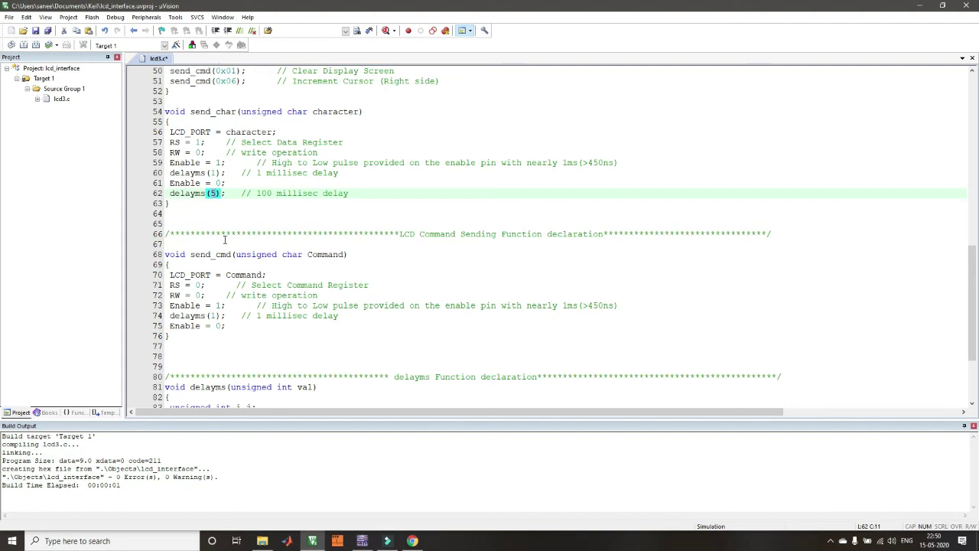
key("BackSpace")
type("10")
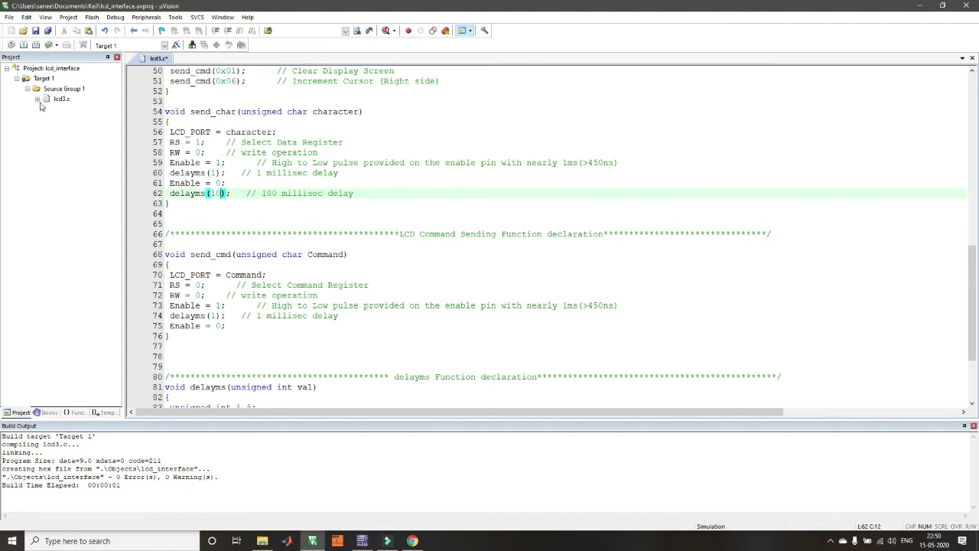
Save lcd3.c and rebuild the target to regenerate the lcd_interface hex file.
left_click(33, 33)
left_click(35, 32)
left_click(251, 161)
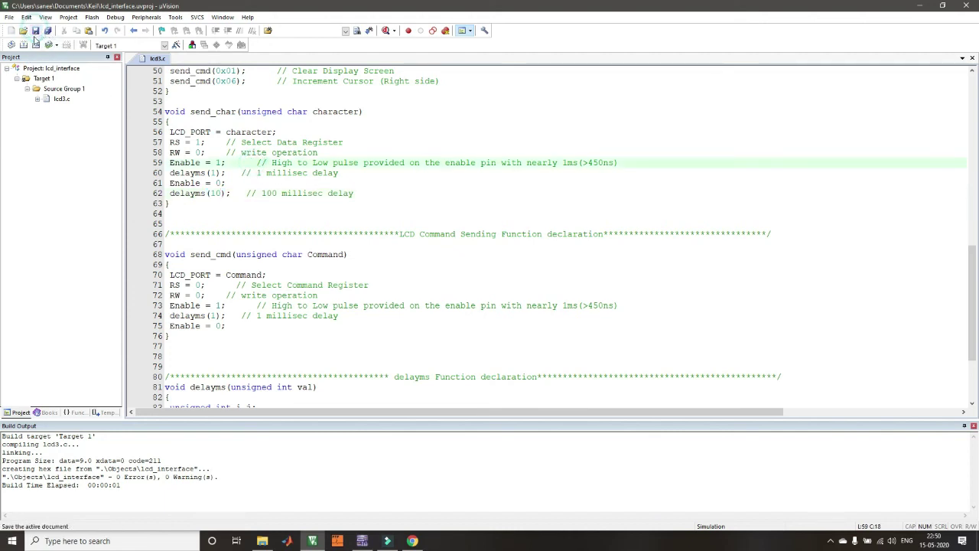
left_click(35, 45)
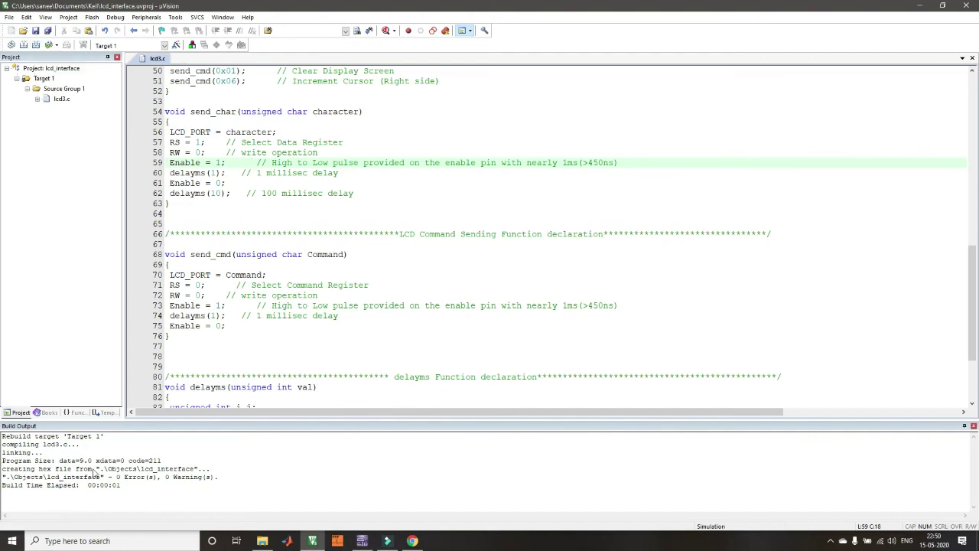
Switch to Multisim and run the LCD_8051 simulation with the rebuilt hex file.
key("alt+Tab")
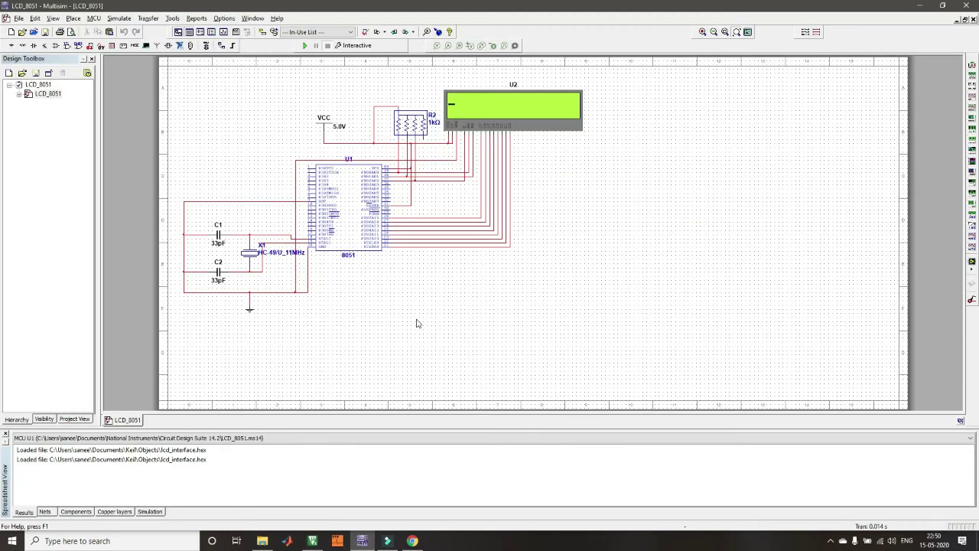
left_click(304, 46)
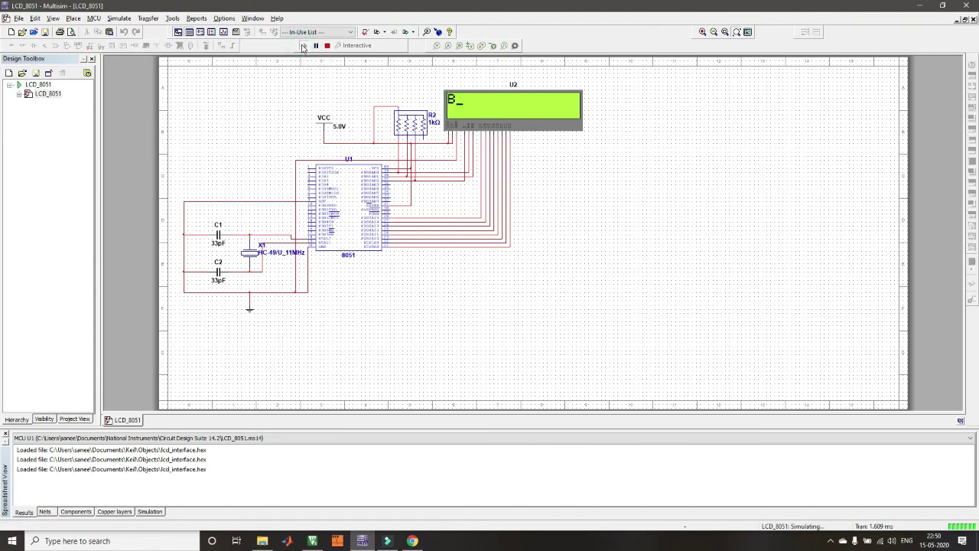